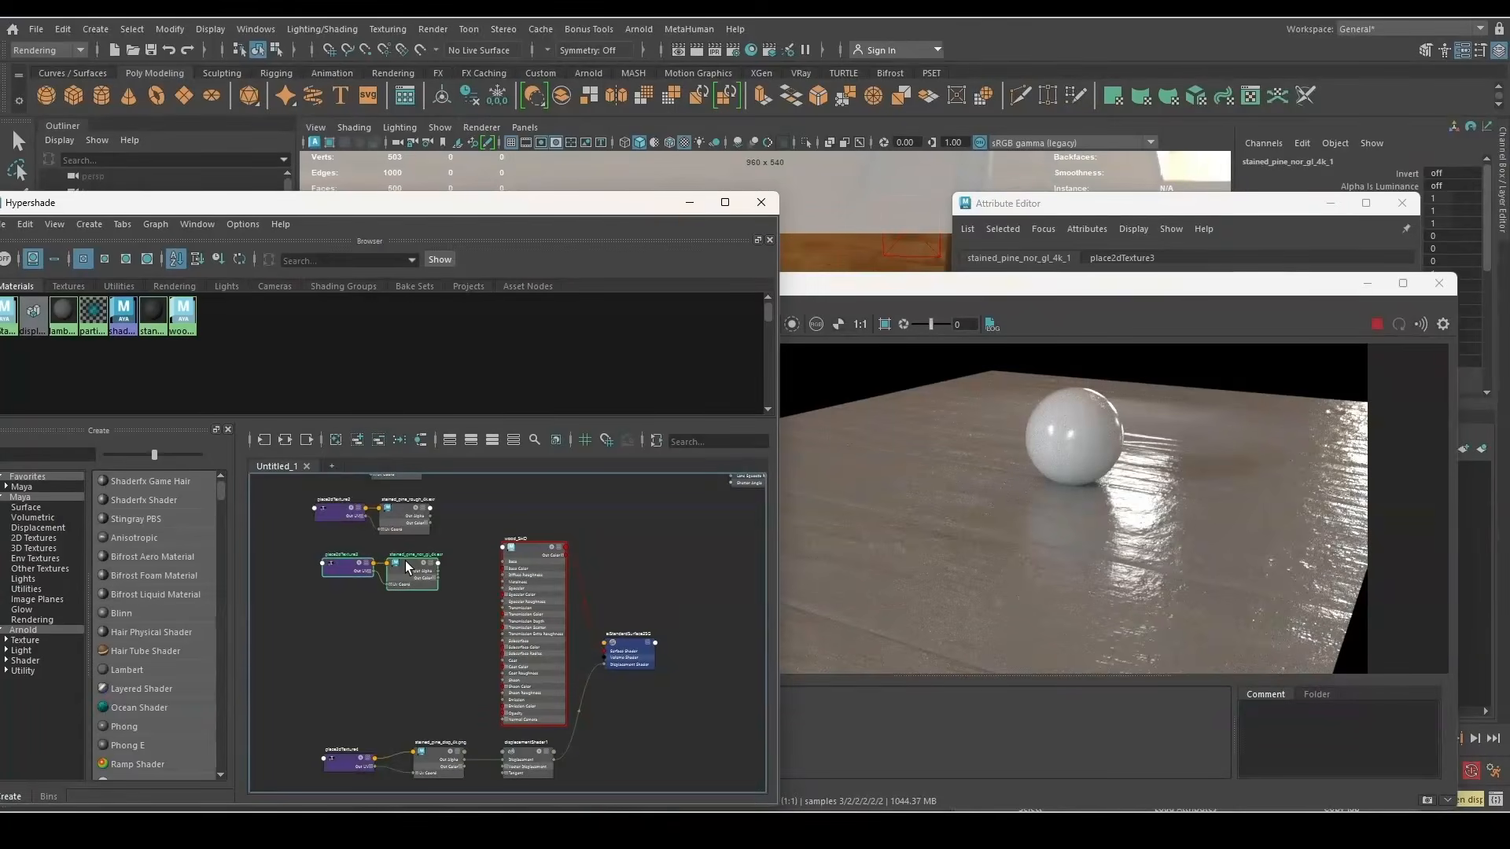
Move the place2dTexture3 and normal-map node pair lower in the graph, then select wood_SHD
drag(405, 560, 402, 569)
scroll(486, 599, down, 5)
scroll(456, 590, up, 5)
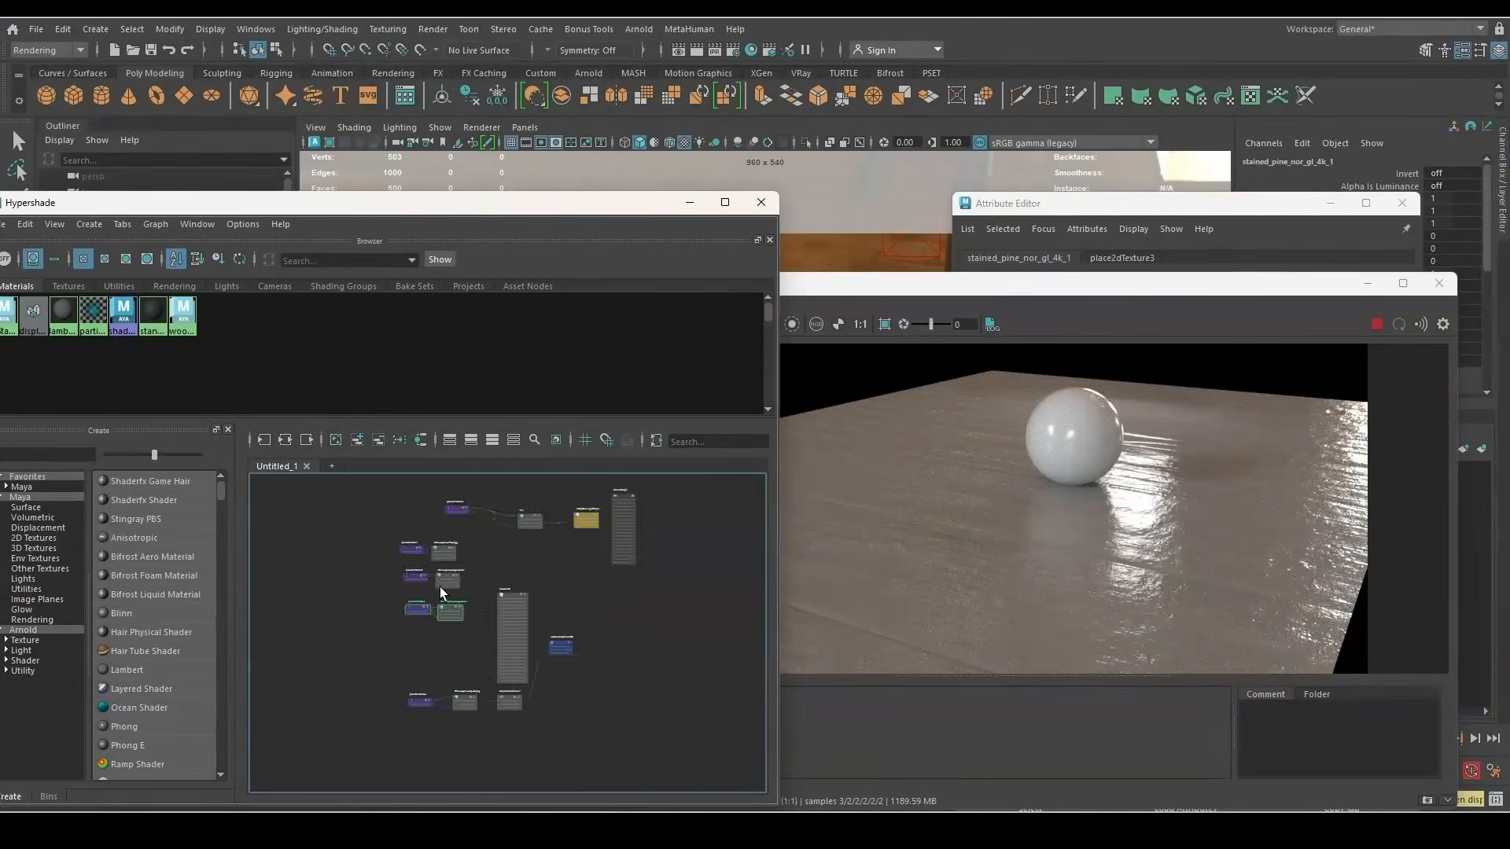
click(382, 666)
drag(382, 666, 472, 619)
drag(472, 619, 466, 674)
scroll(568, 709, up, 3)
click(587, 545)
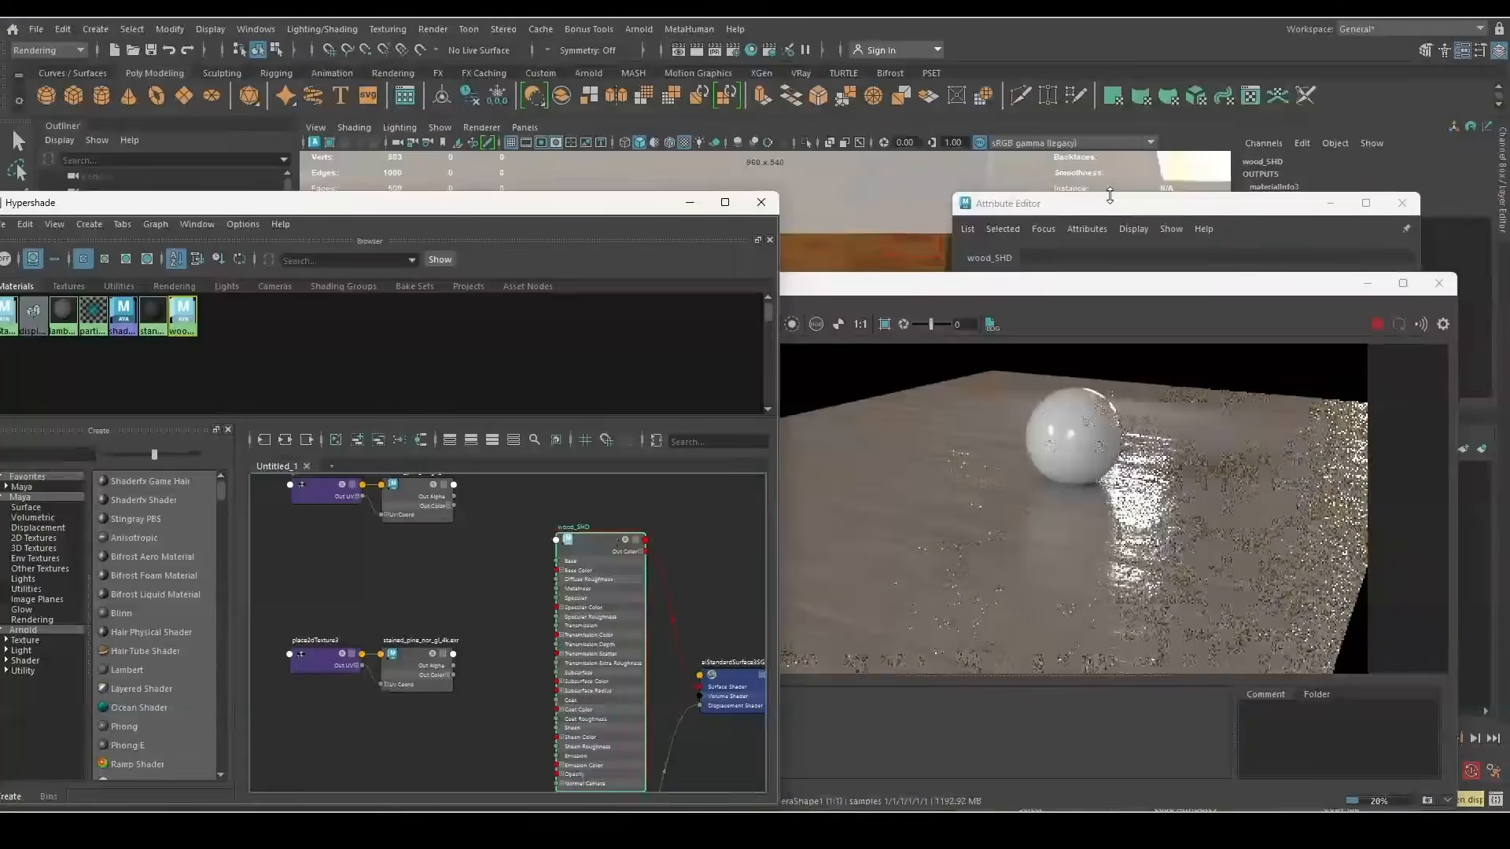
Snapshot the current render and plug the normal map into wood_SHD's Bump Mapping
click(1427, 802)
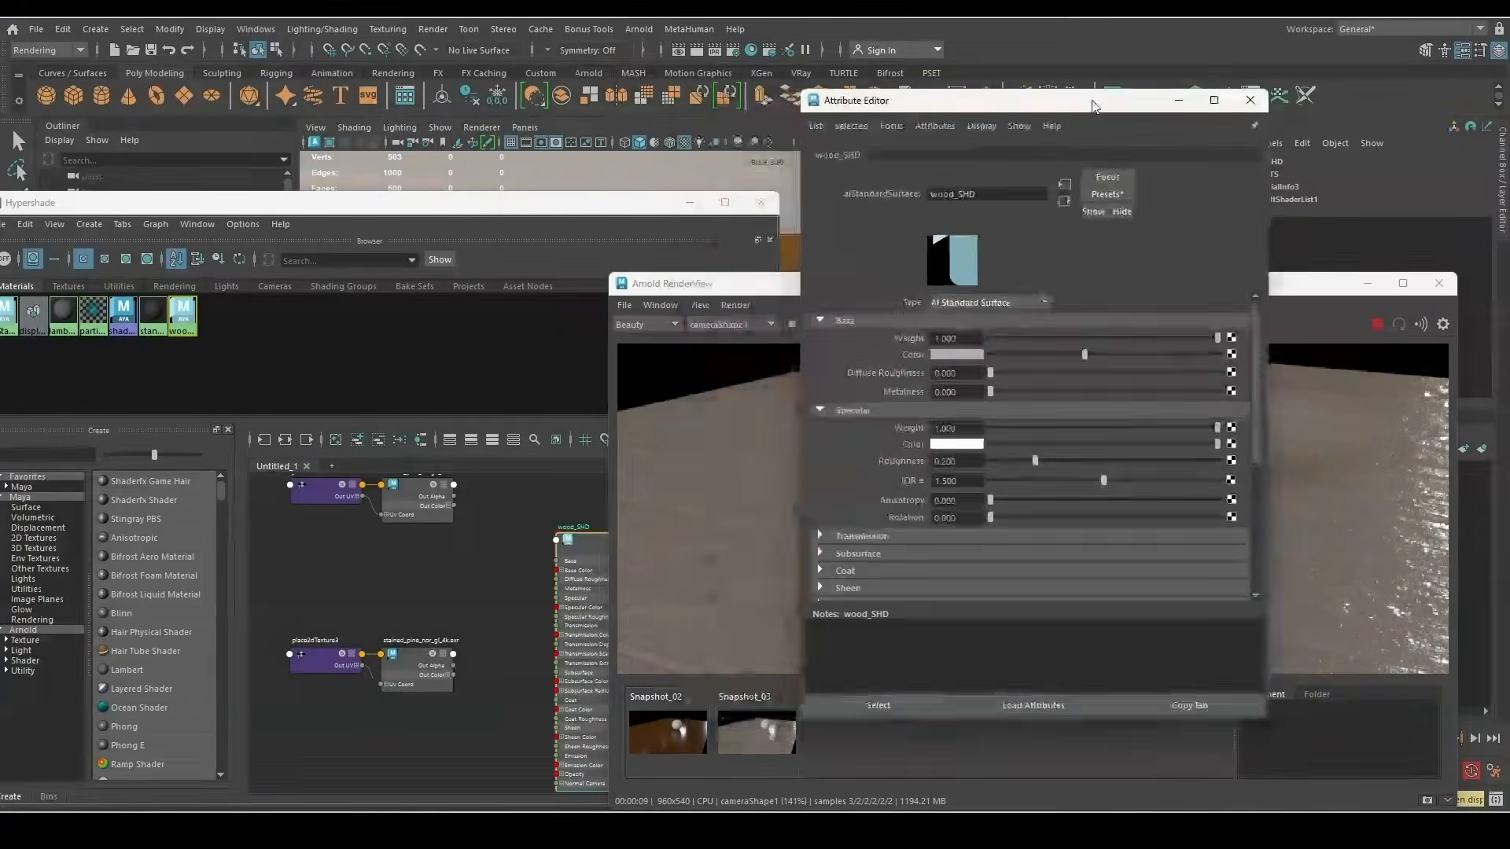
scroll(842, 467, down, 3)
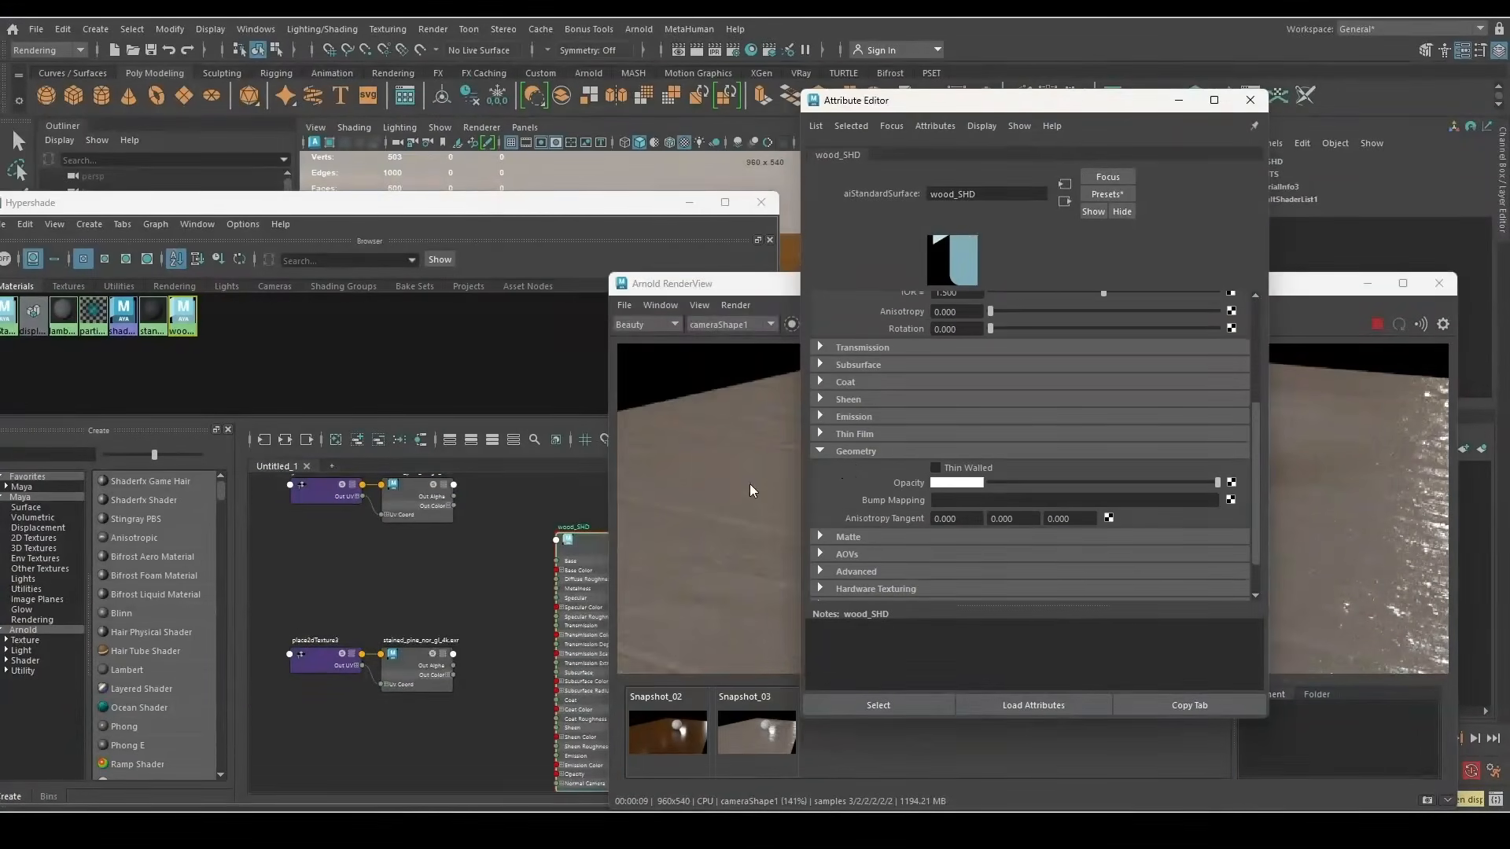
scroll(411, 642, up, 4)
middle_drag(409, 694, 903, 499)
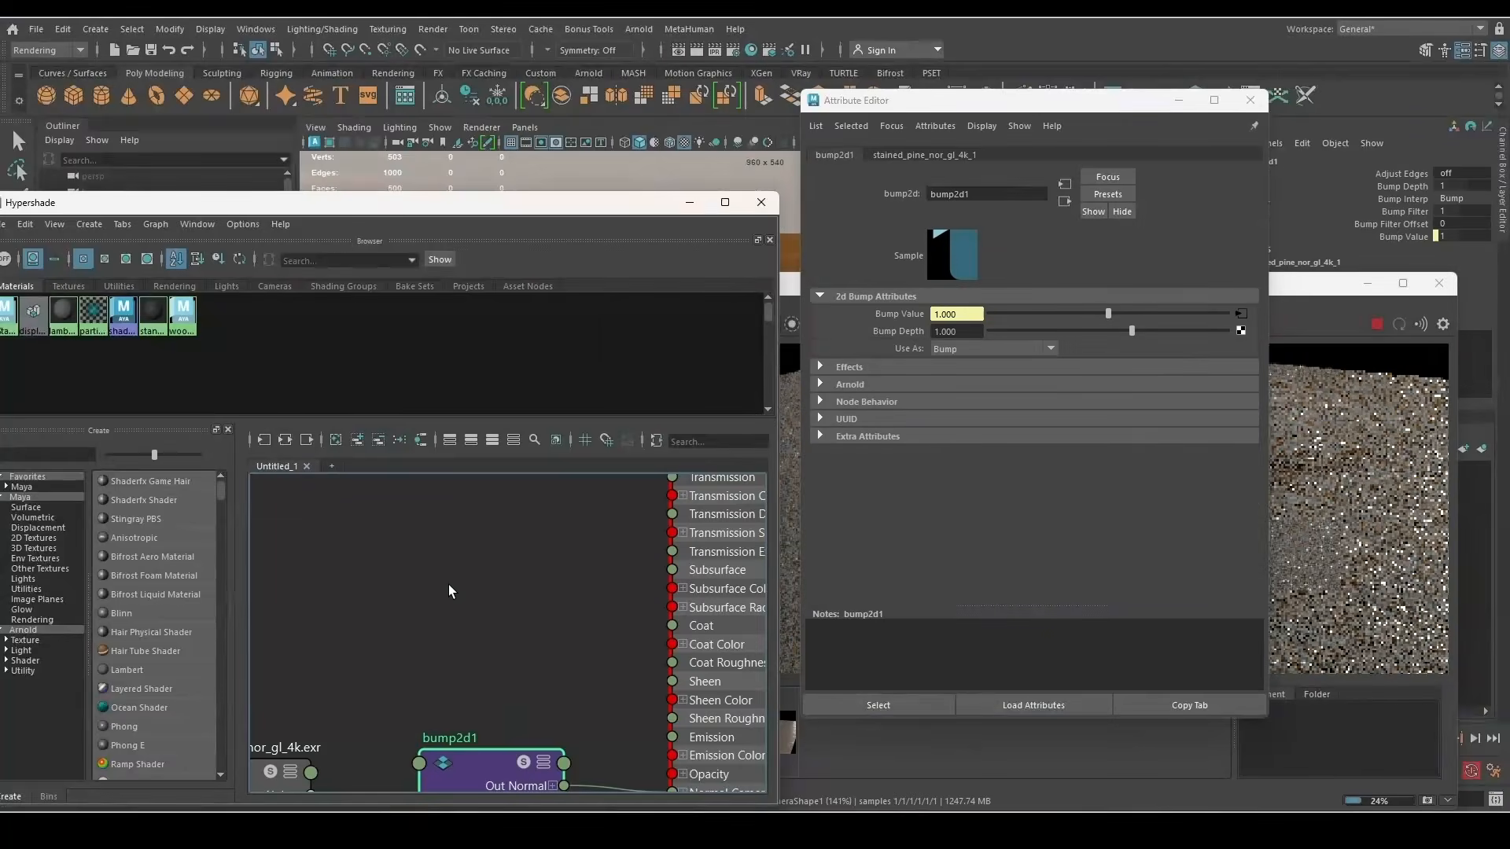
scroll(450, 598, down, 3)
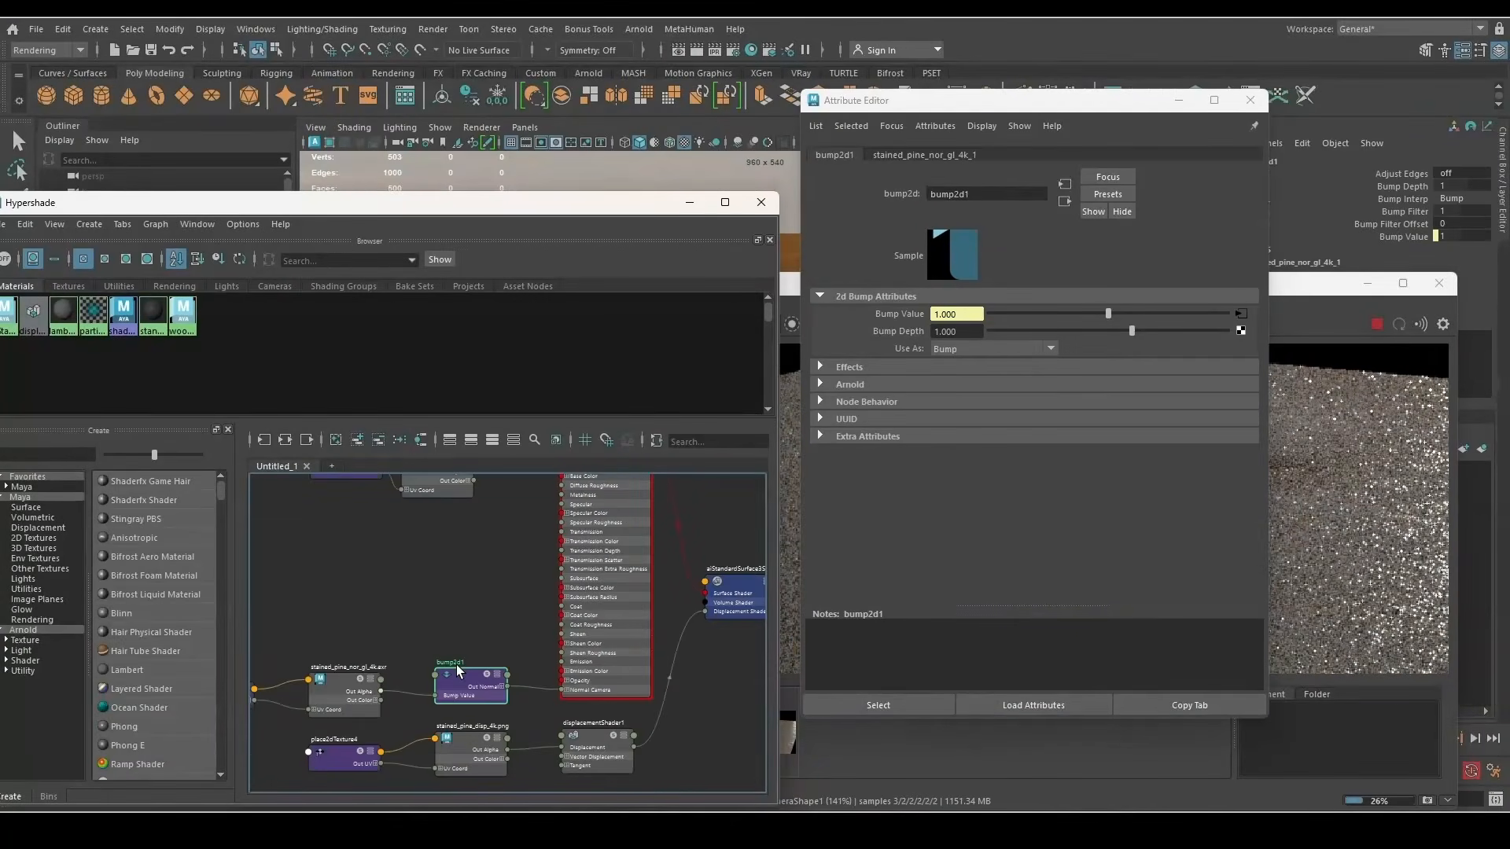
Set bump2d1's Use As option to Tangent Space Normals
click(965, 346)
click(970, 363)
scroll(686, 427, down, 2)
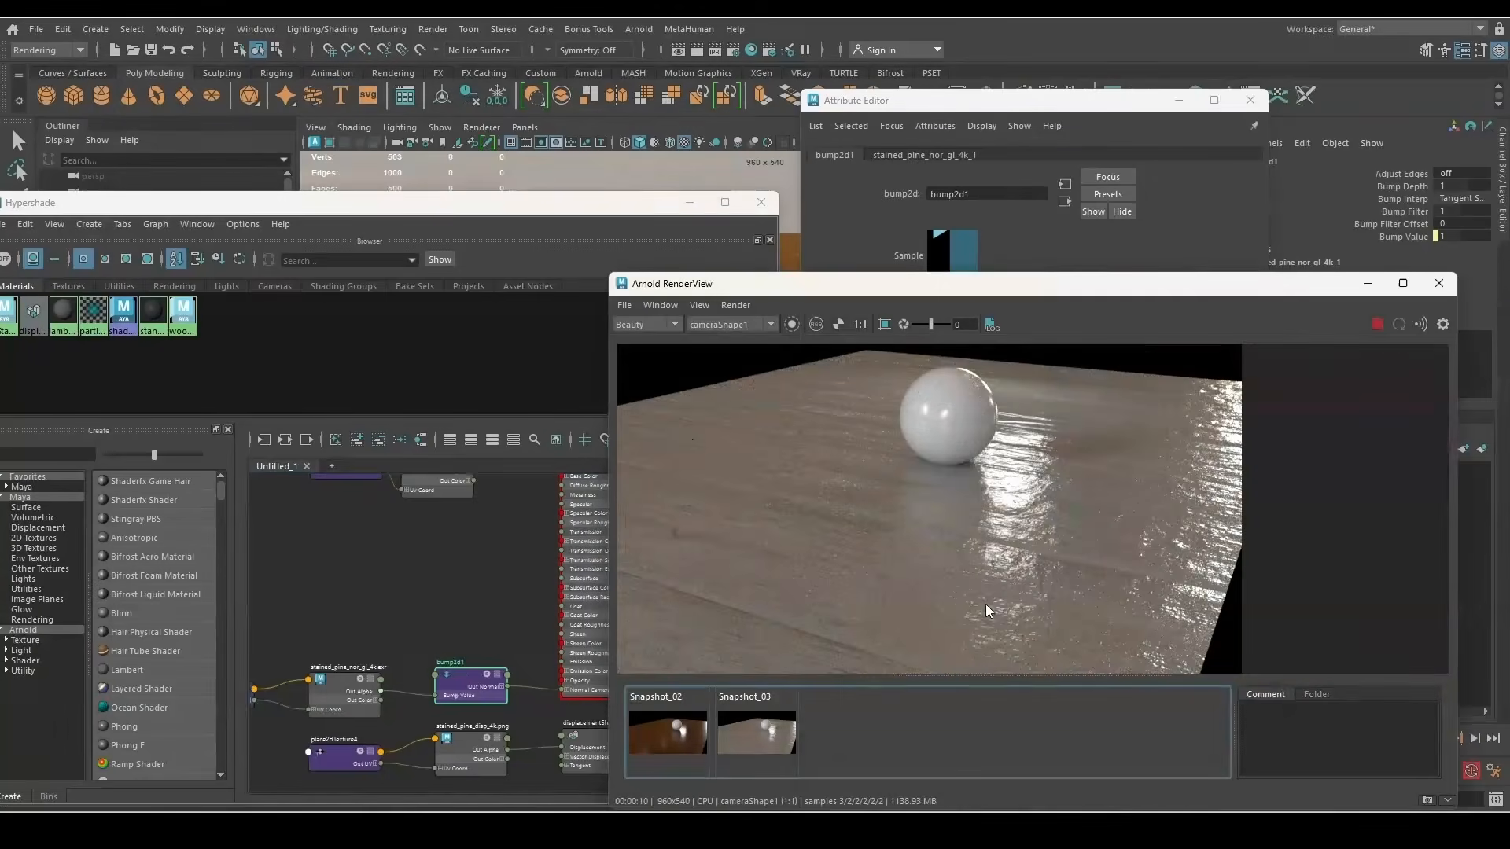
scroll(984, 604, up, 1)
Toggle between Snapshot_03 and the live render to compare the normal-mapped result
click(761, 737)
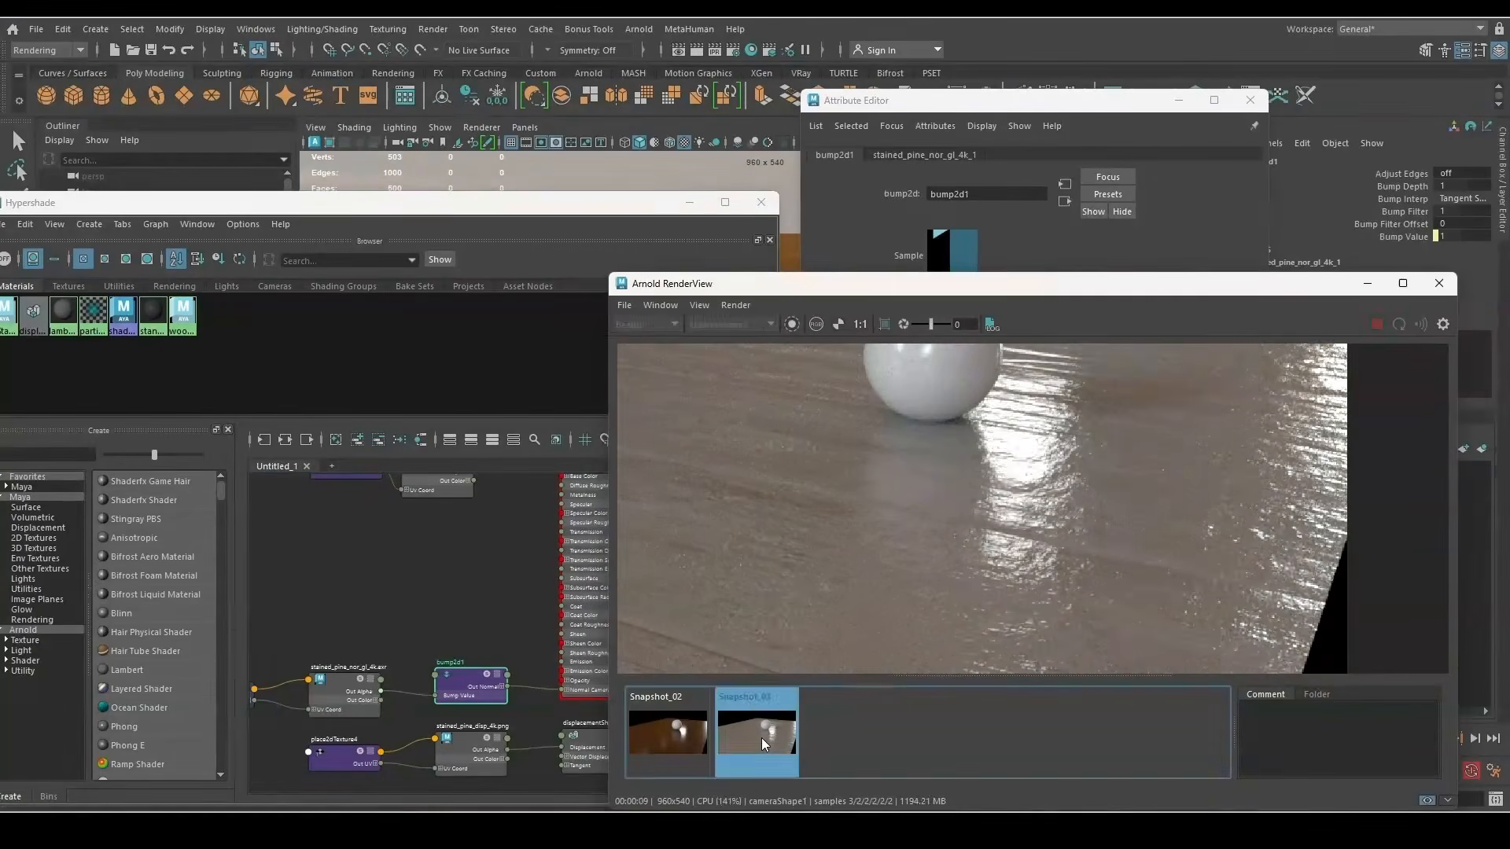
click(761, 738)
scroll(1038, 579, down, 2)
scroll(794, 534, up, 3)
scroll(893, 608, down, 1)
scroll(893, 608, up, 2)
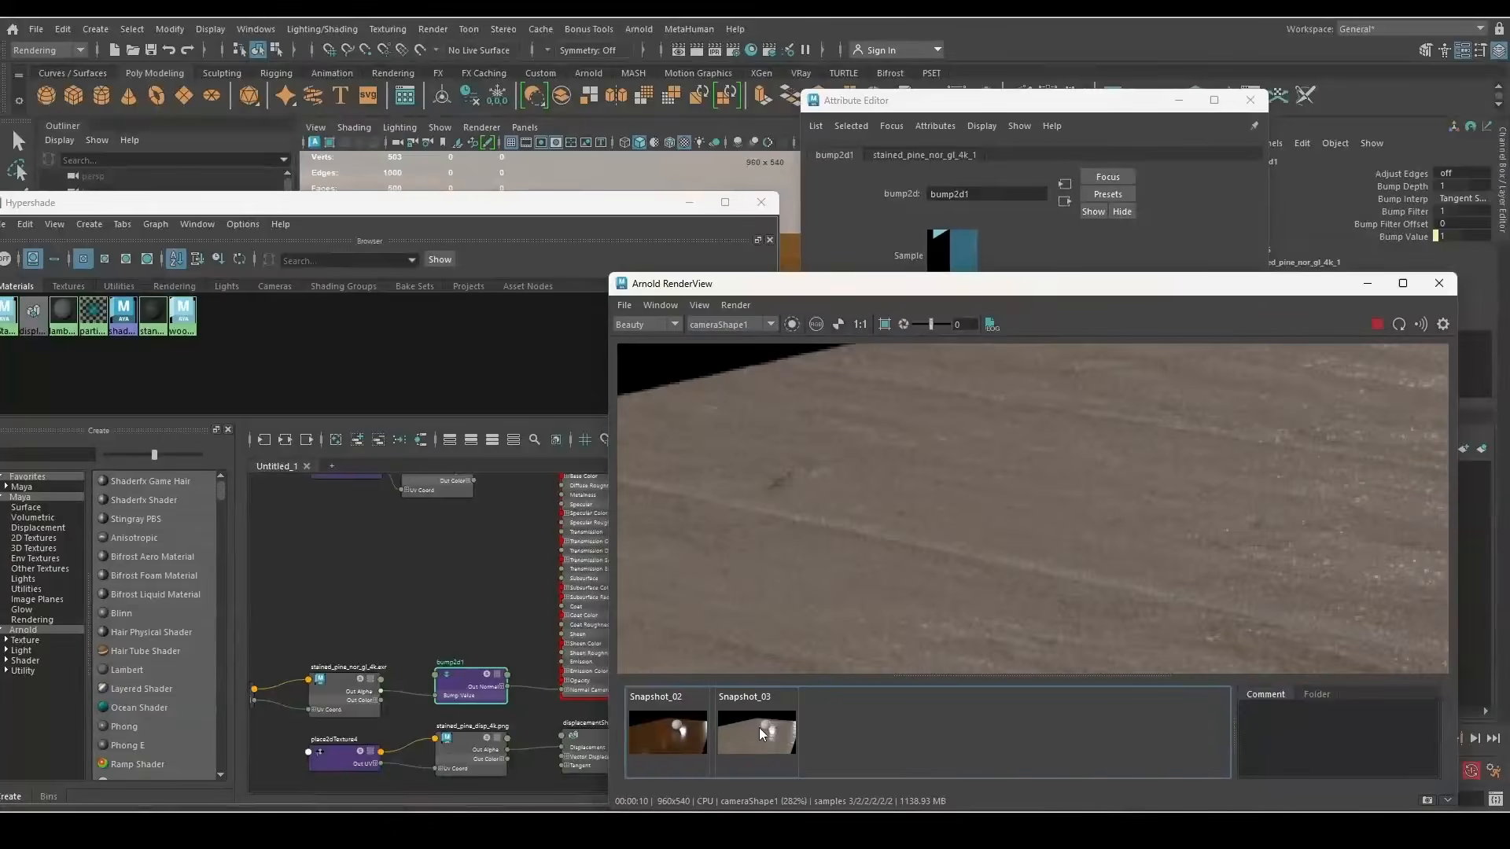
scroll(794, 519, down, 3)
scroll(876, 581, up, 2)
click(764, 731)
click(765, 732)
scroll(930, 377, down, 3)
scroll(826, 542, up, 3)
click(772, 736)
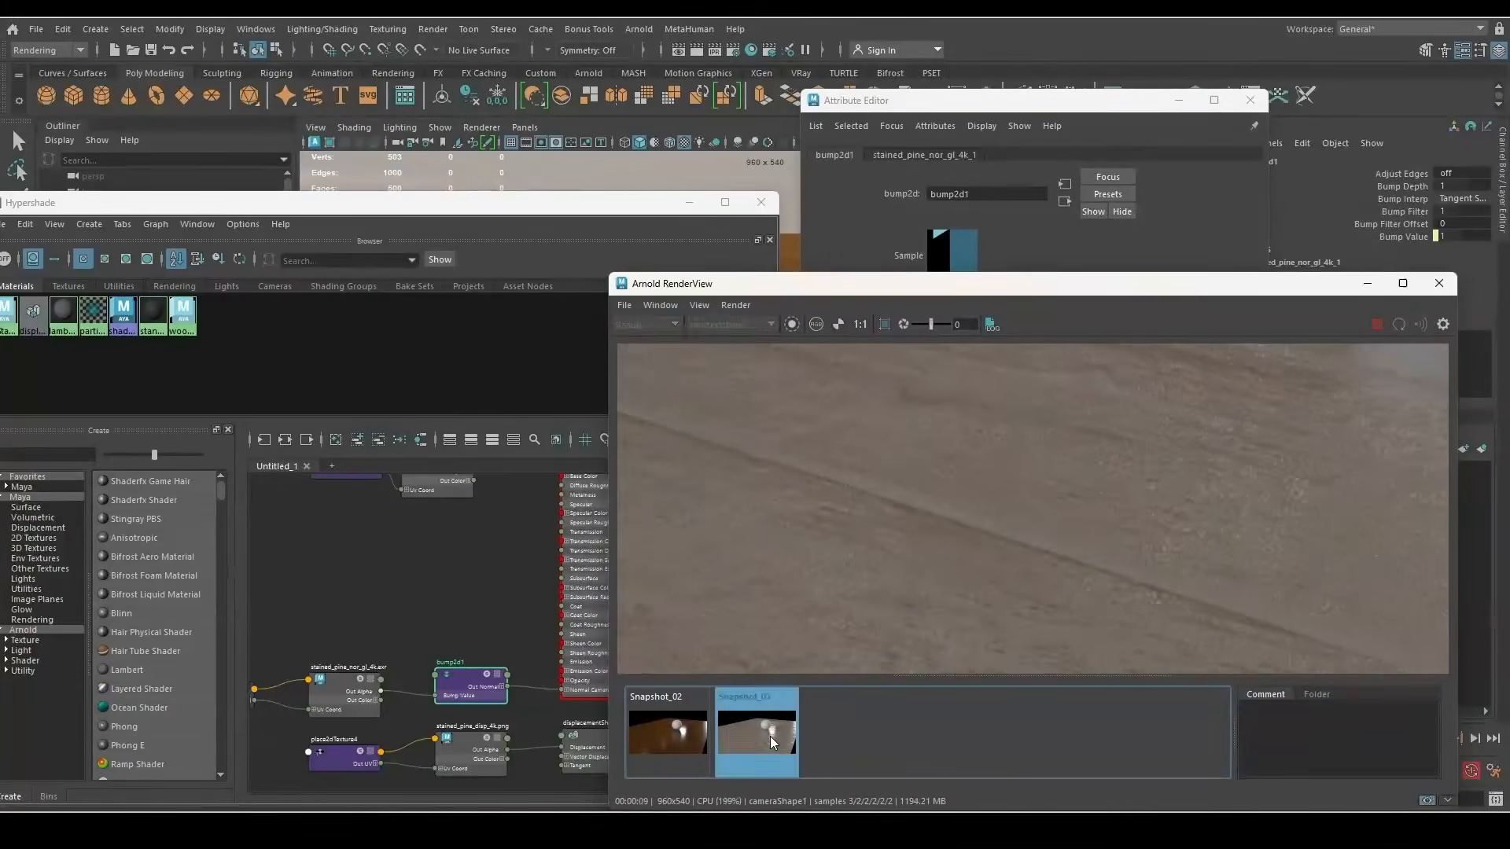
click(771, 736)
Raise wood_SHD's specular roughness to about 0.355 and connect stained_pine_diff_4k to Base Color
click(511, 586)
alt+middle_drag(472, 542, 531, 644)
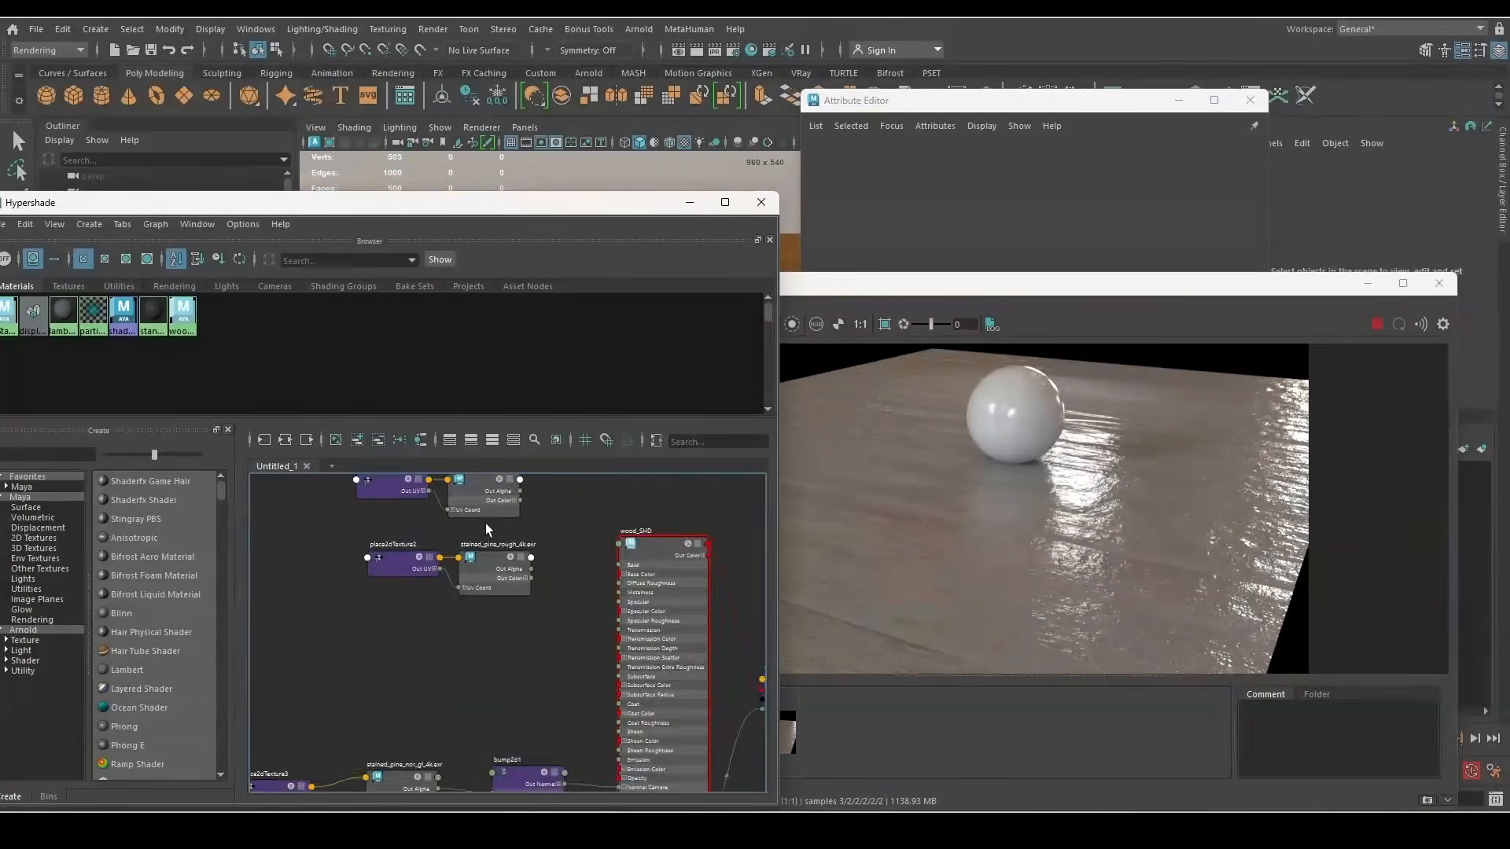
scroll(491, 582, down, 2)
click(611, 573)
click(873, 236)
scroll(497, 574, up, 6)
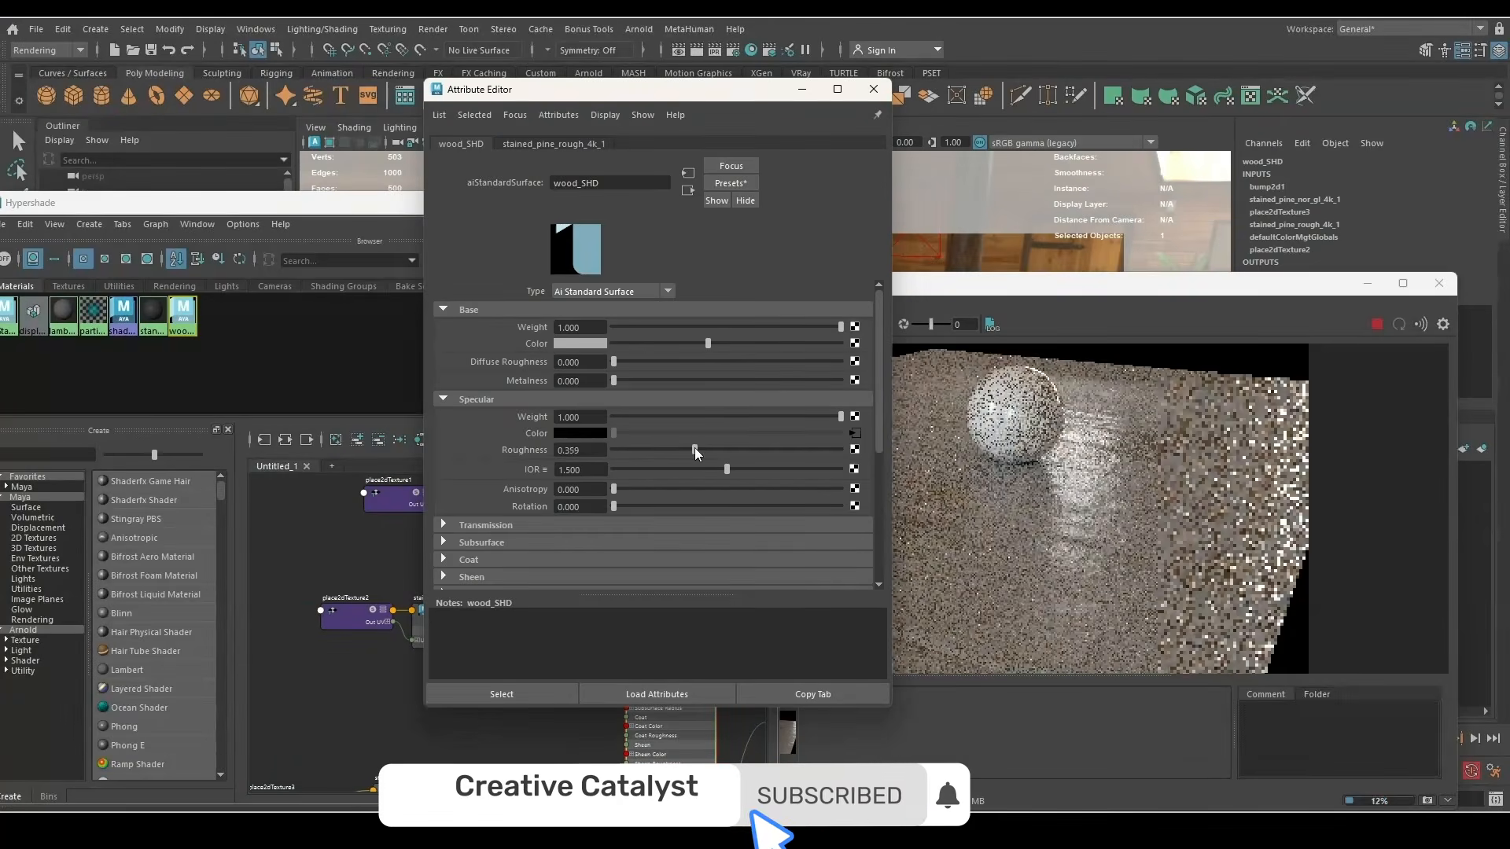
drag(696, 446, 705, 447)
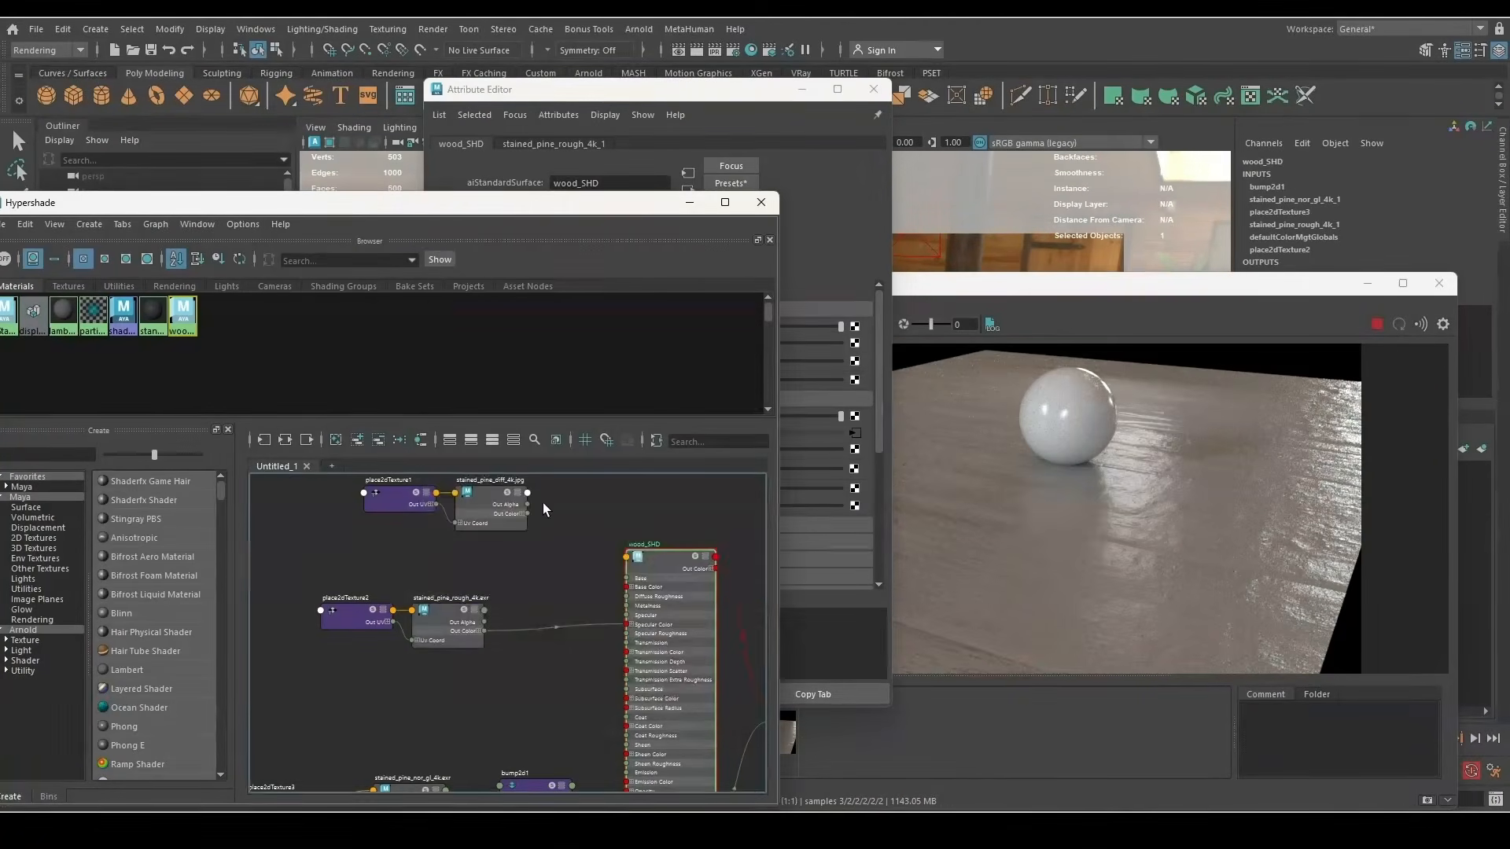
drag(520, 516, 662, 626)
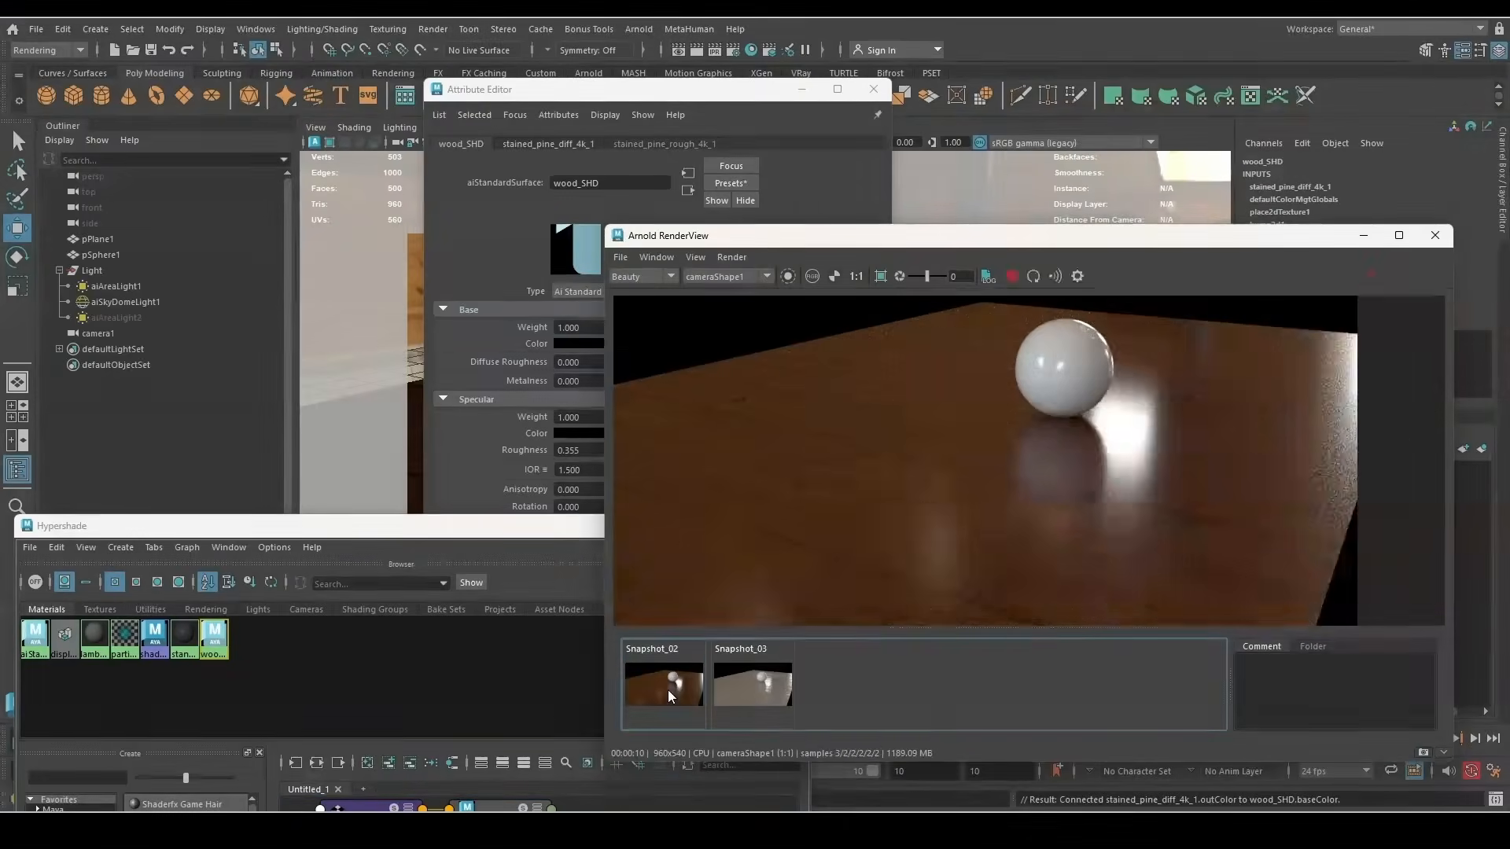
Unhide aiAreaLight2 with Shift+H and inspect the wood in the render
click(668, 691)
click(110, 317)
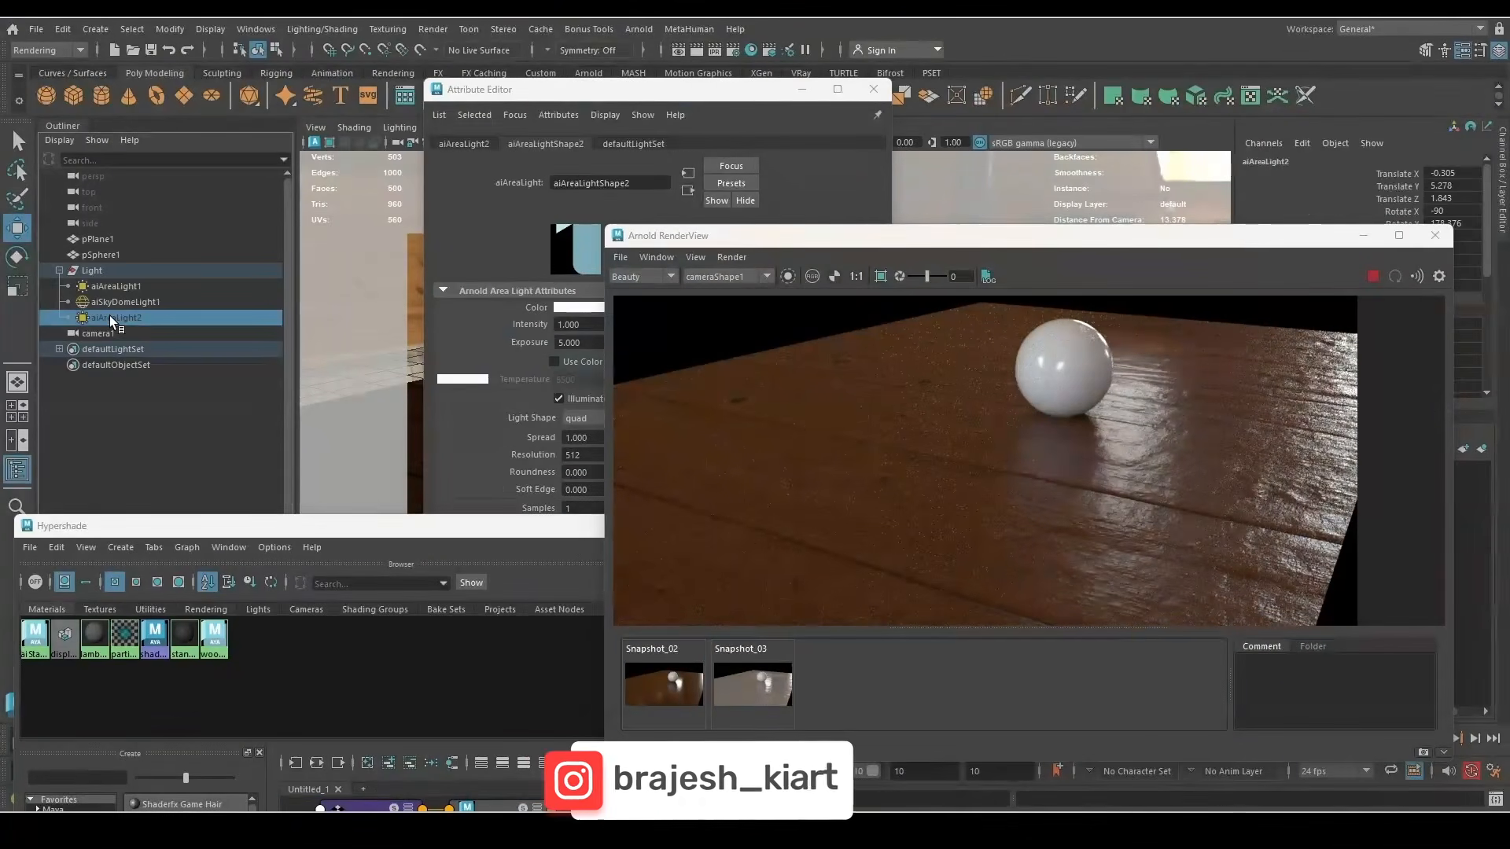
key(shift+h)
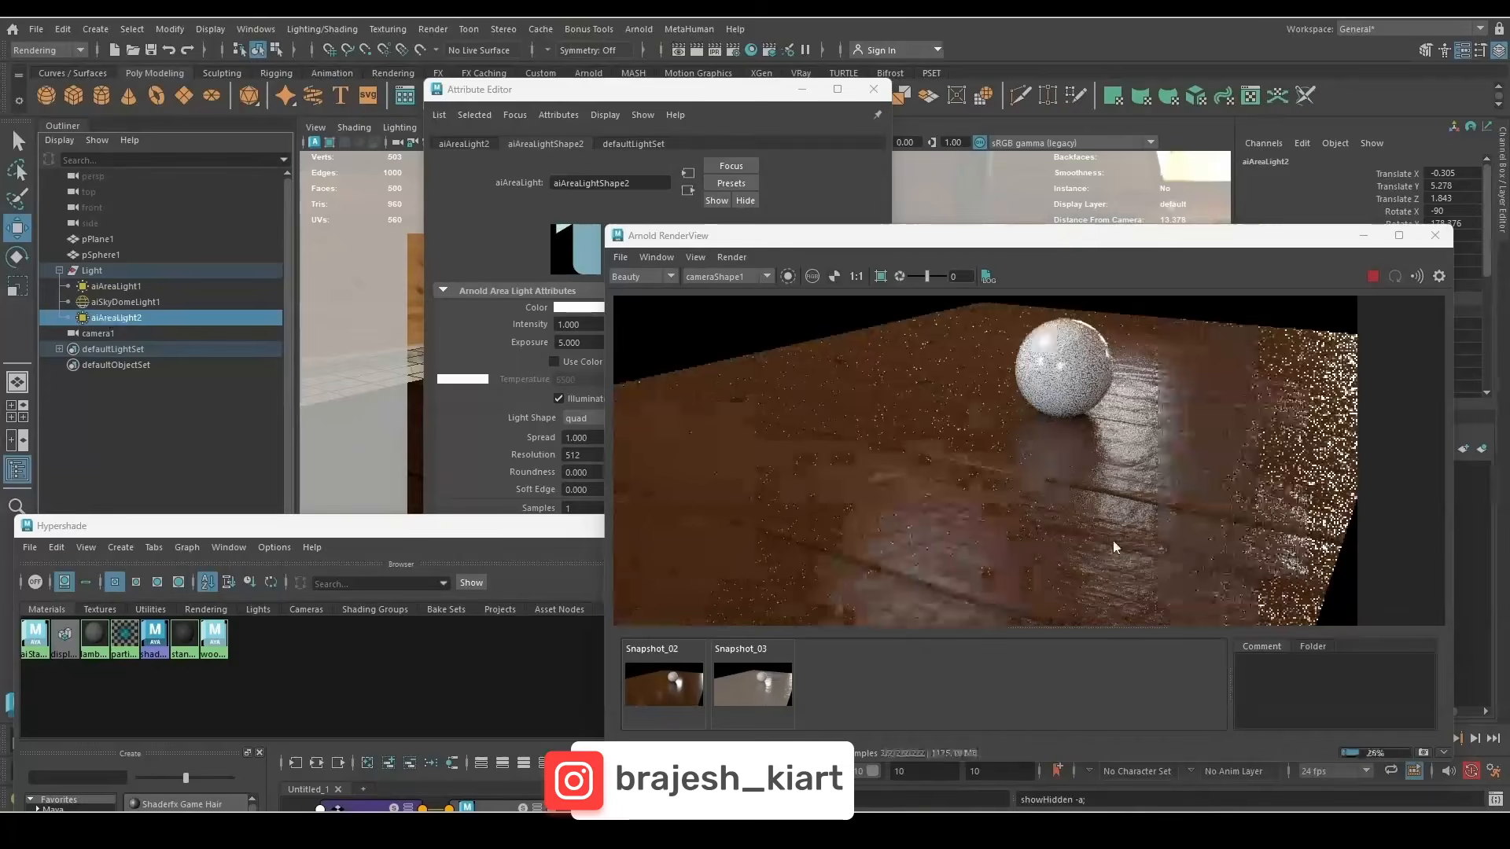
scroll(950, 491, up, 5)
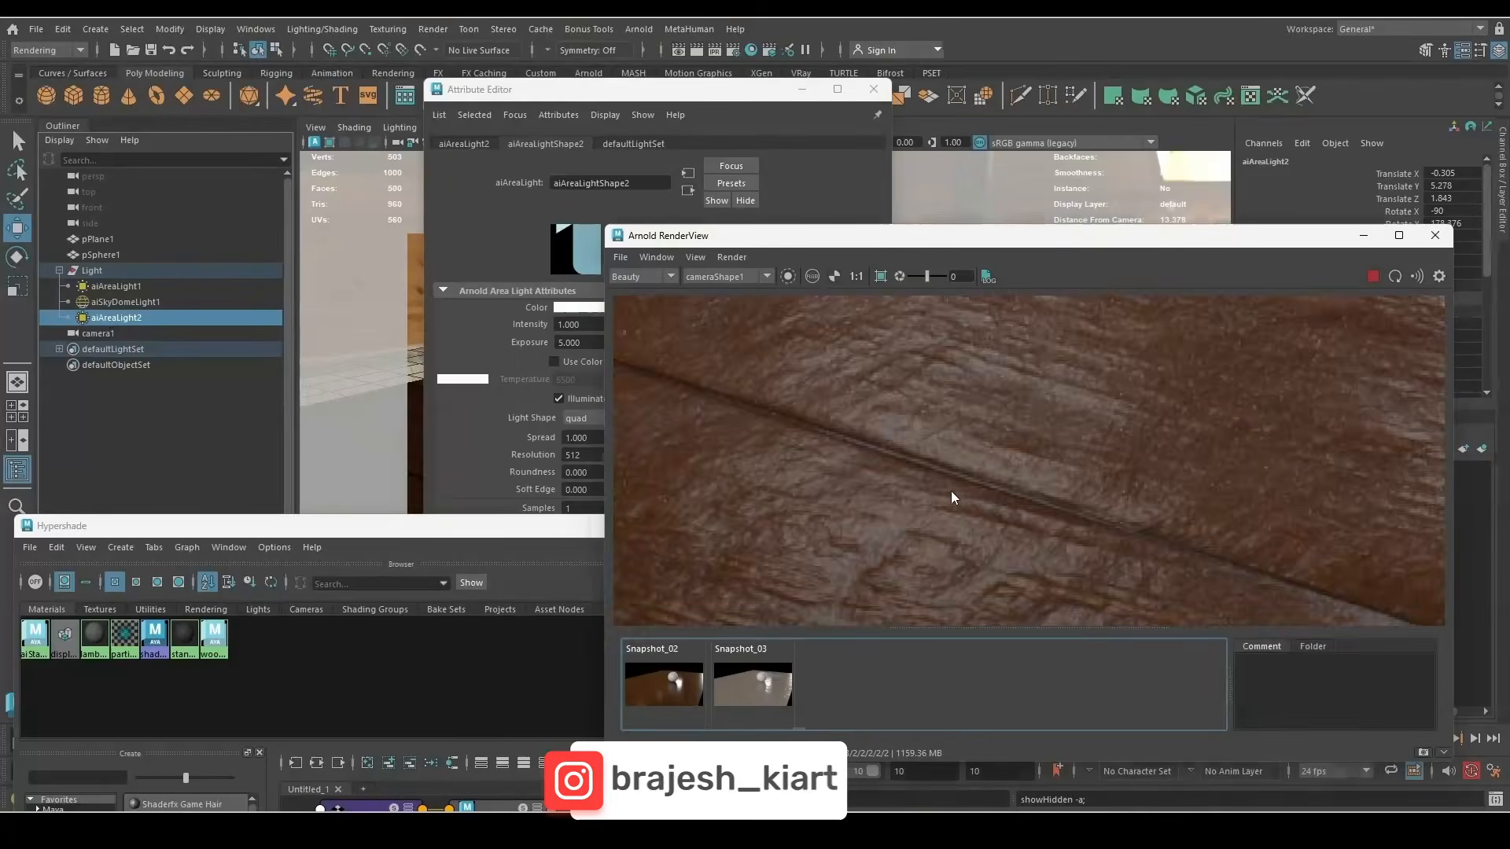
scroll(951, 491, down, 3)
middle_drag(951, 491, 1057, 616)
scroll(1057, 615, down, 3)
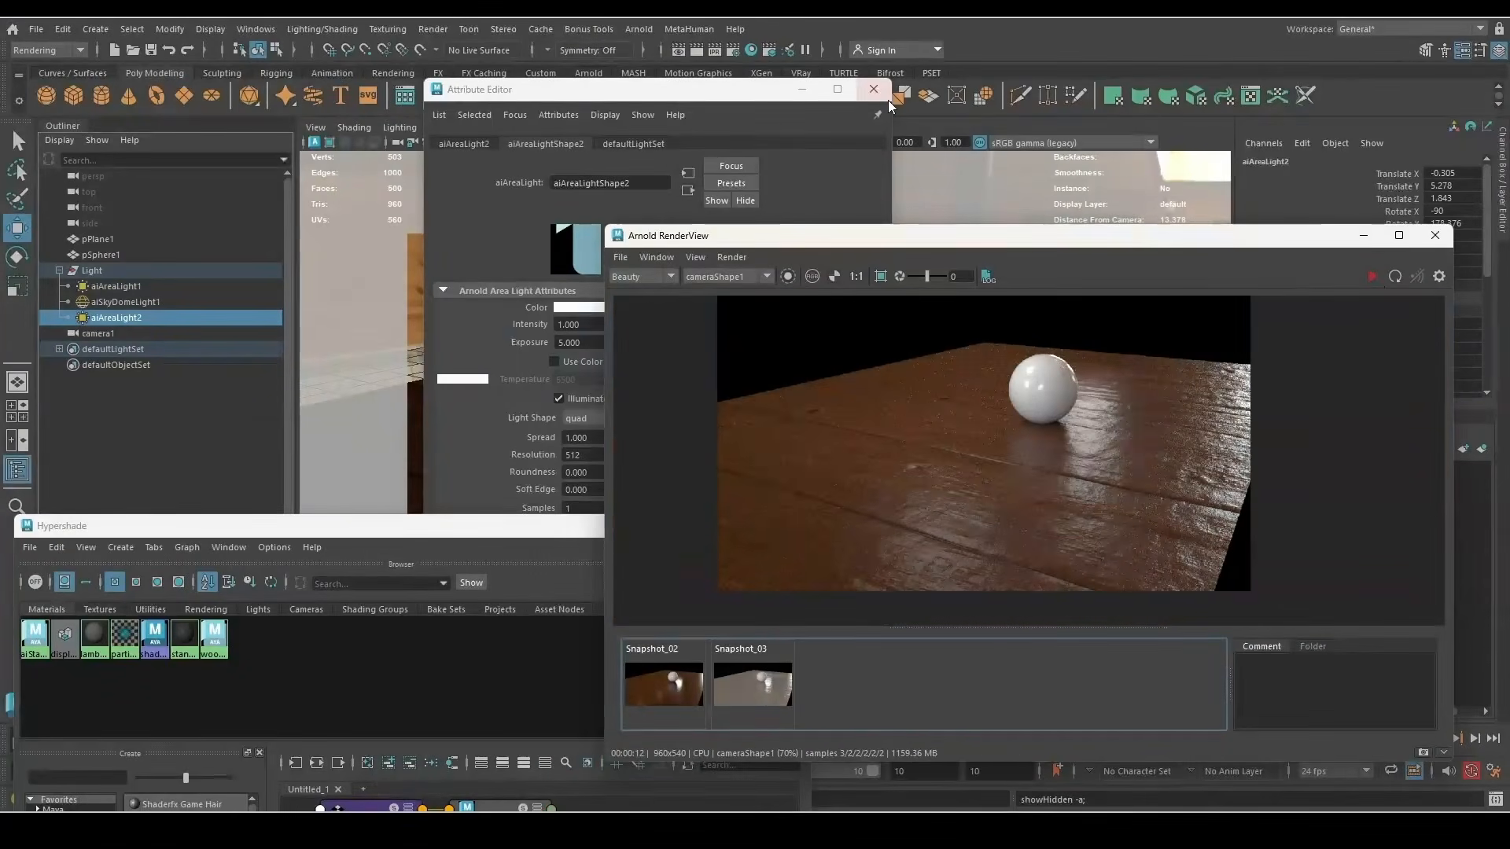
Set the Common image size to the HD_1080 preset (1920x1080) and start an IPR render
click(894, 98)
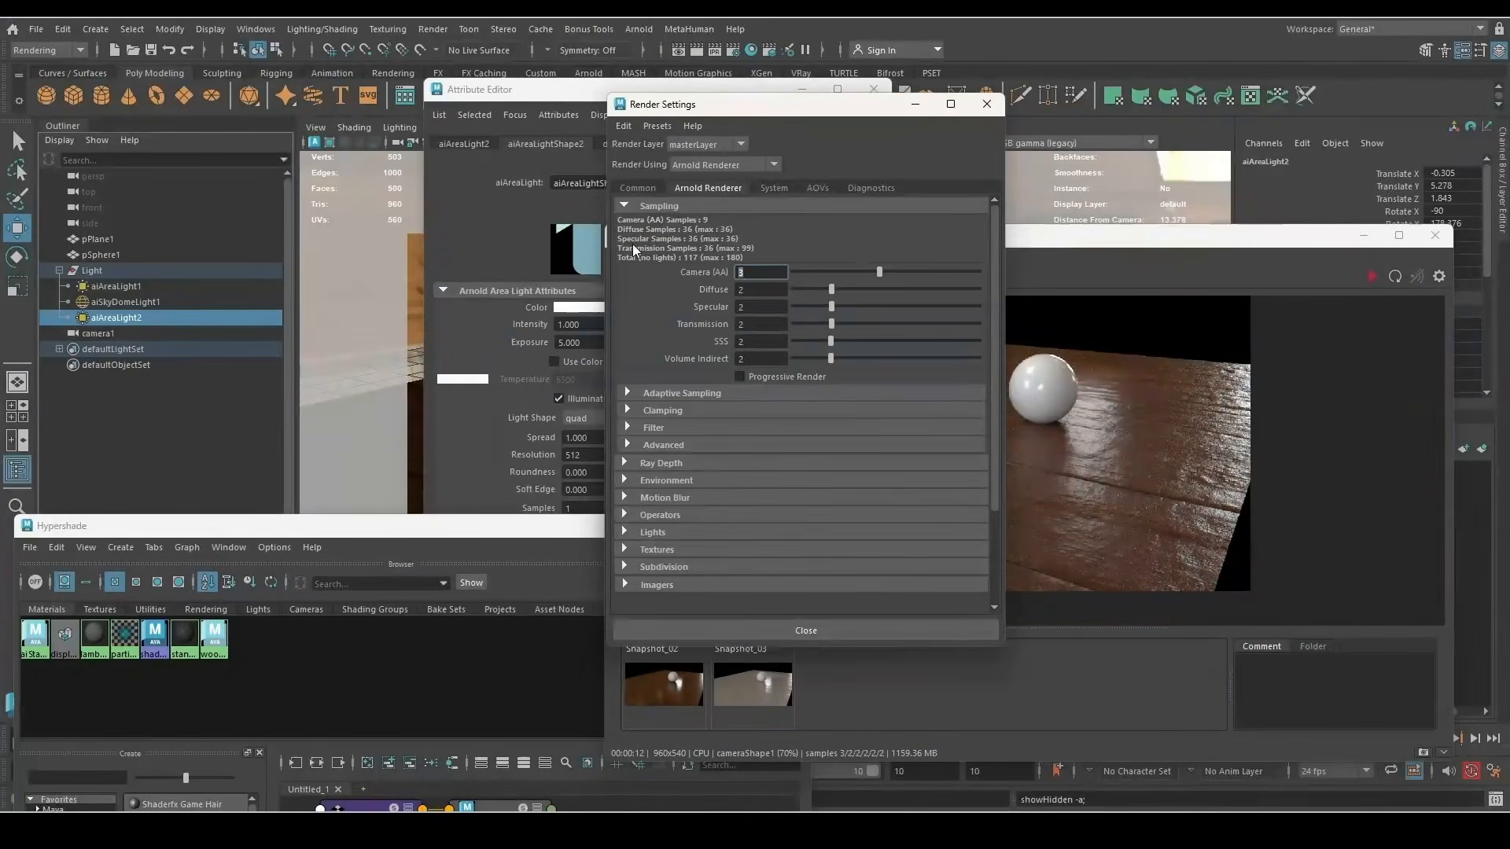
click(637, 189)
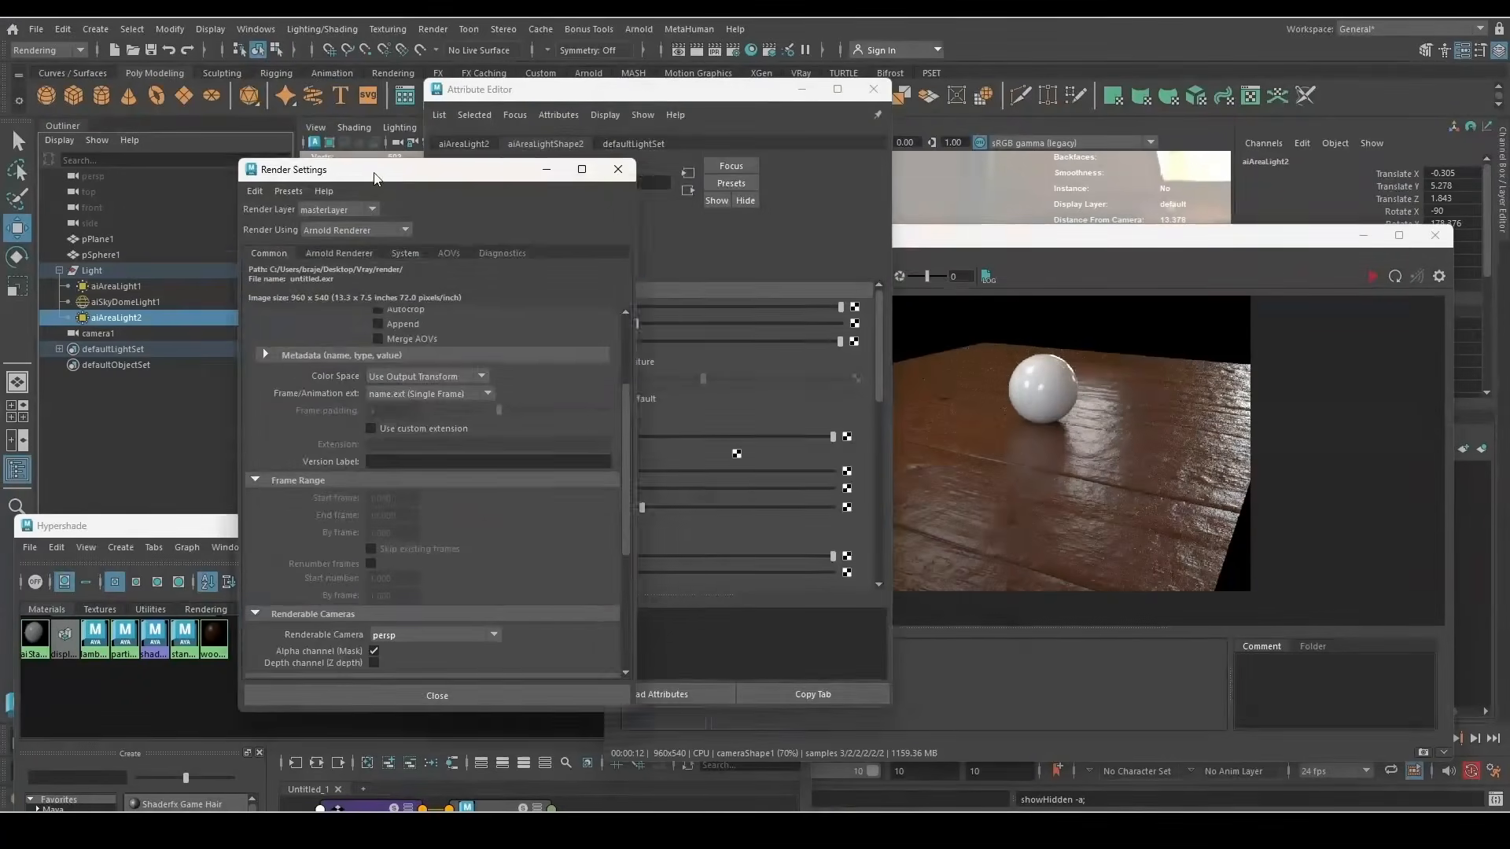
drag(437, 168, 395, 181)
scroll(404, 503, down, 4)
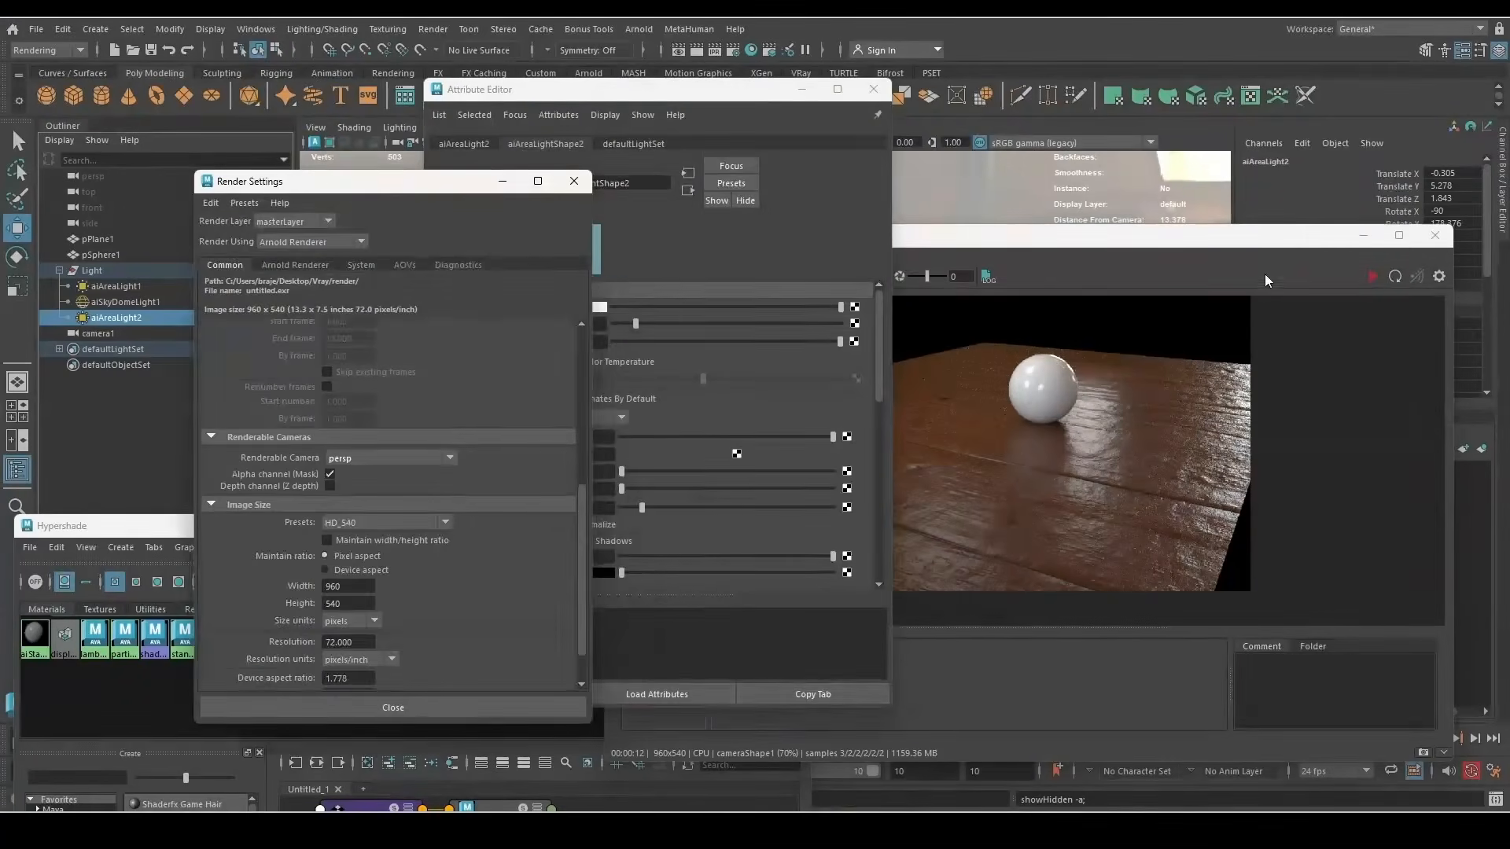
click(405, 522)
click(364, 656)
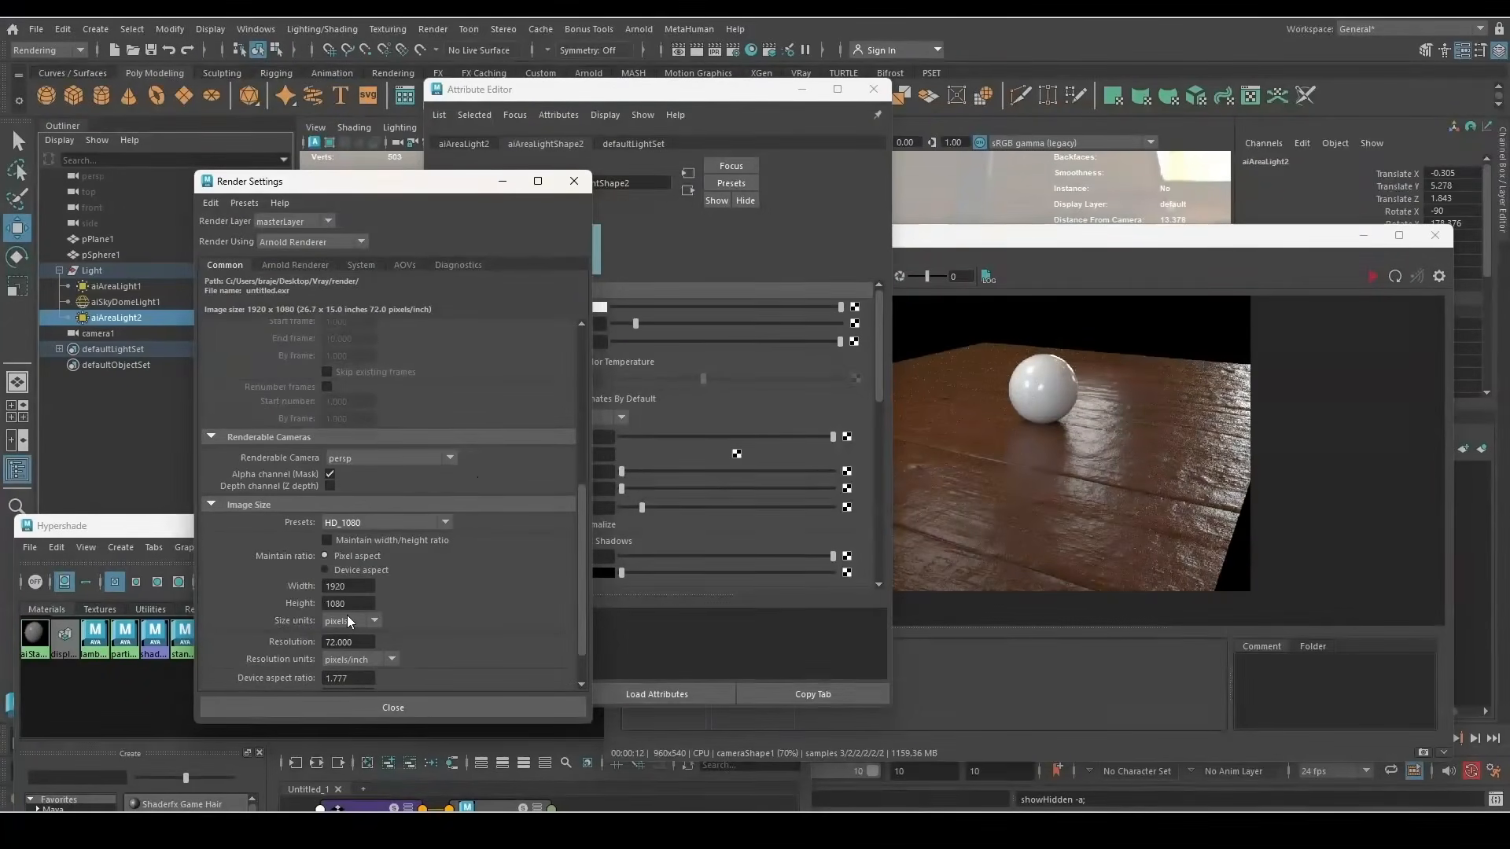
click(1369, 278)
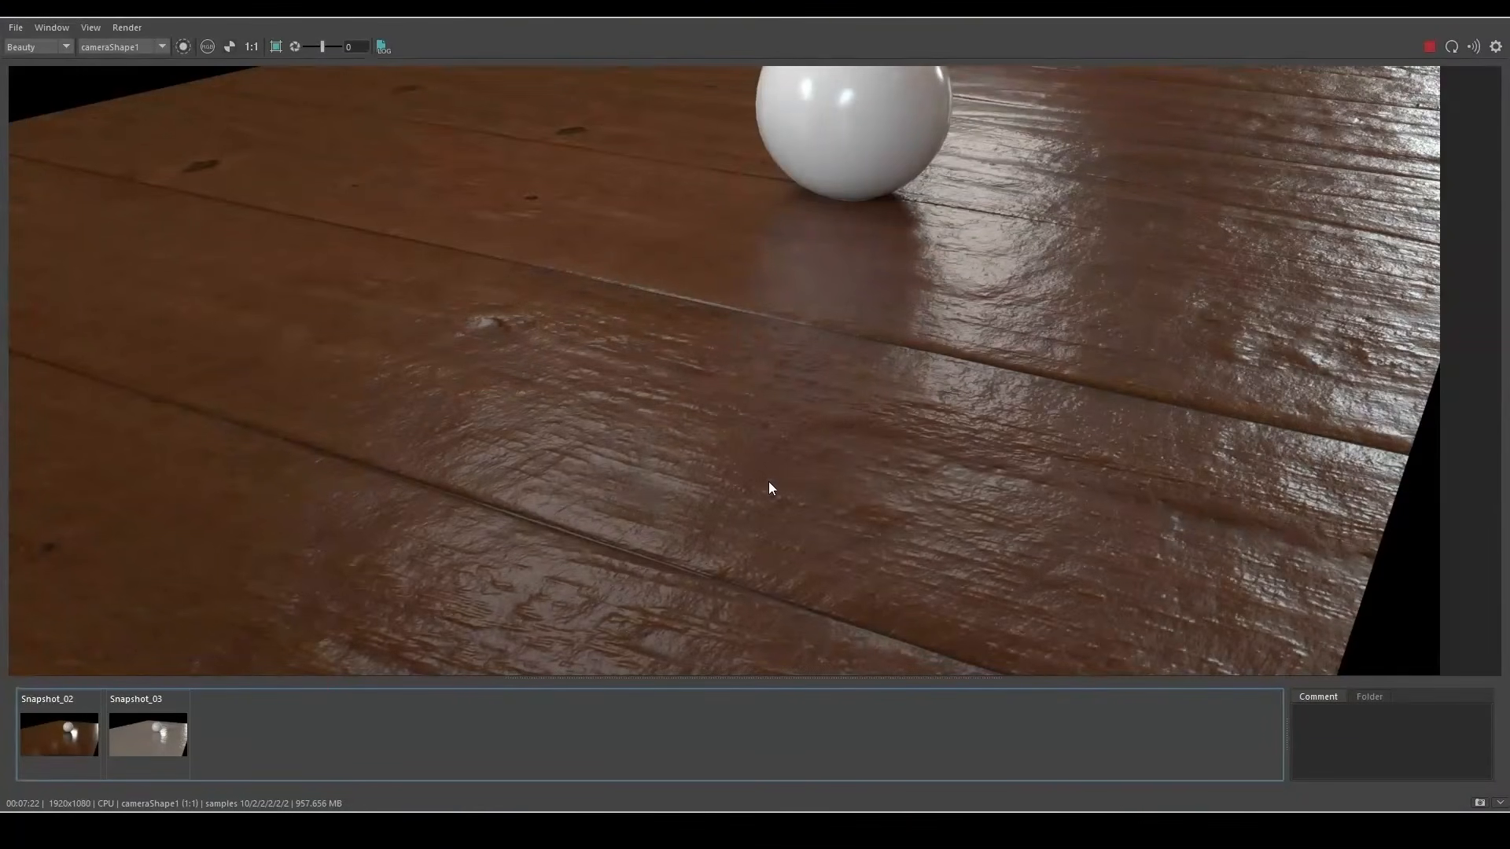
Zoom around the full-HD floor render, then restore the RenderView window from full screen
scroll(755, 511, down, 2)
scroll(711, 554, up, 2)
scroll(621, 440, up, 1)
scroll(563, 320, down, 1)
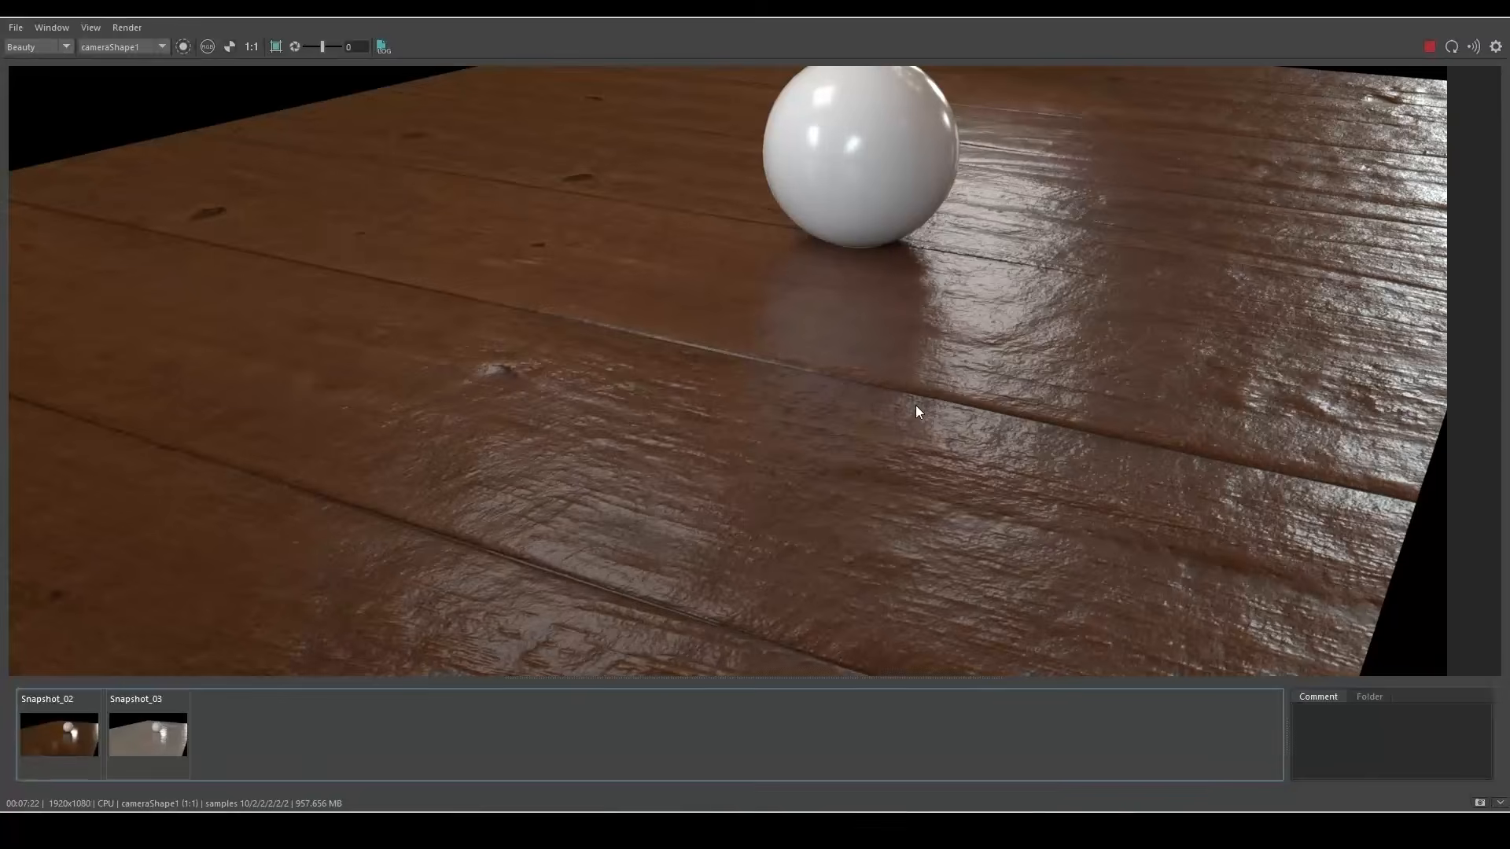
scroll(968, 464, down, 1)
scroll(1196, 540, up, 2)
scroll(1200, 541, down, 2)
scroll(944, 377, up, 3)
scroll(865, 299, down, 2)
drag(872, 11, 928, 90)
scroll(808, 346, down, 2)
Check the Hypershade graph, select the floor plane and sky dome light, then select the browser's PBR texture query
click(663, 721)
drag(562, 526, 686, 138)
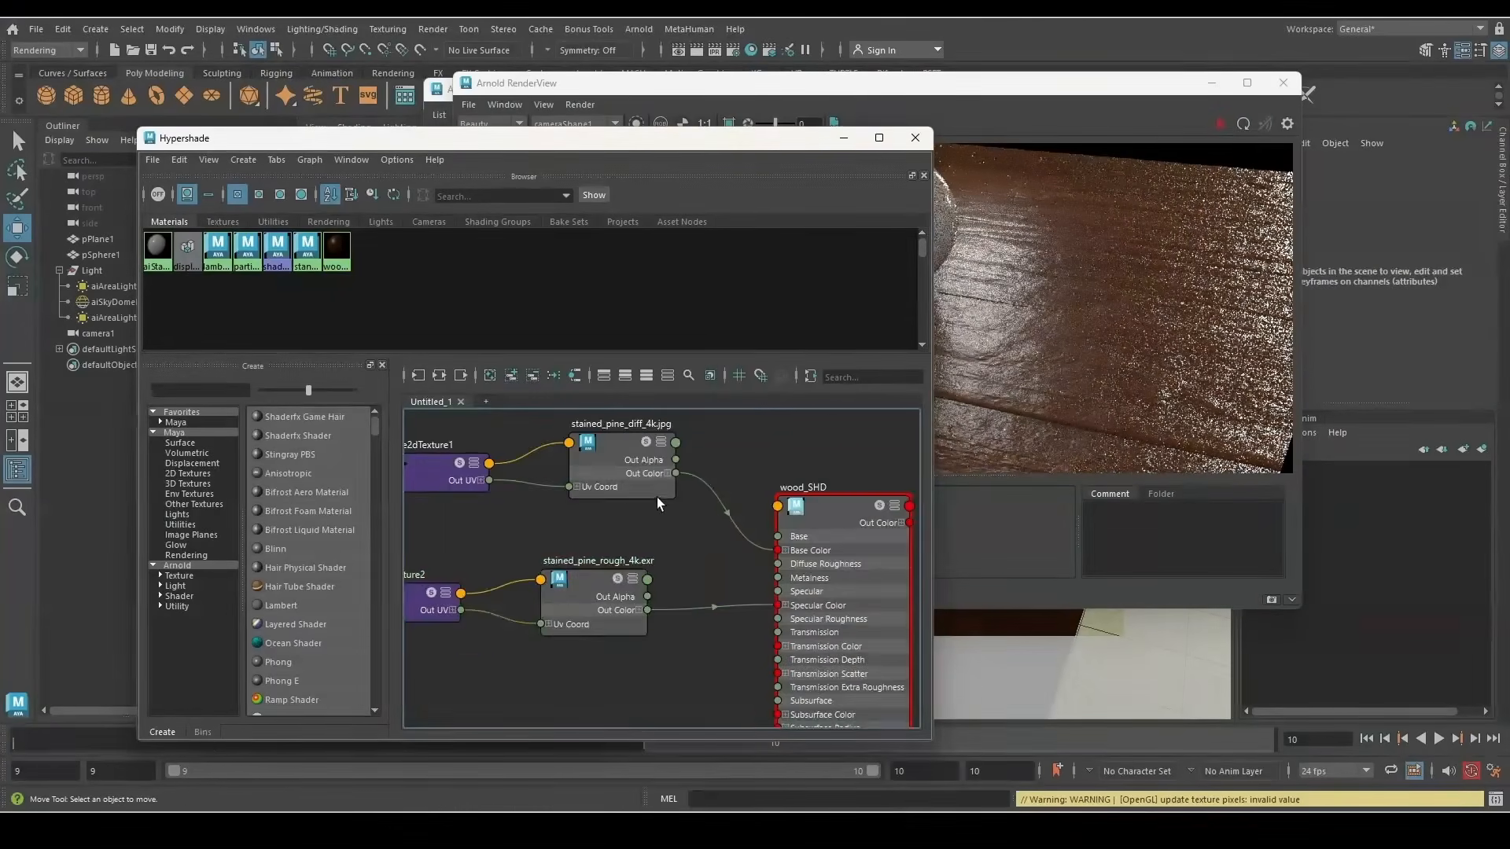
scroll(658, 497, down, 2)
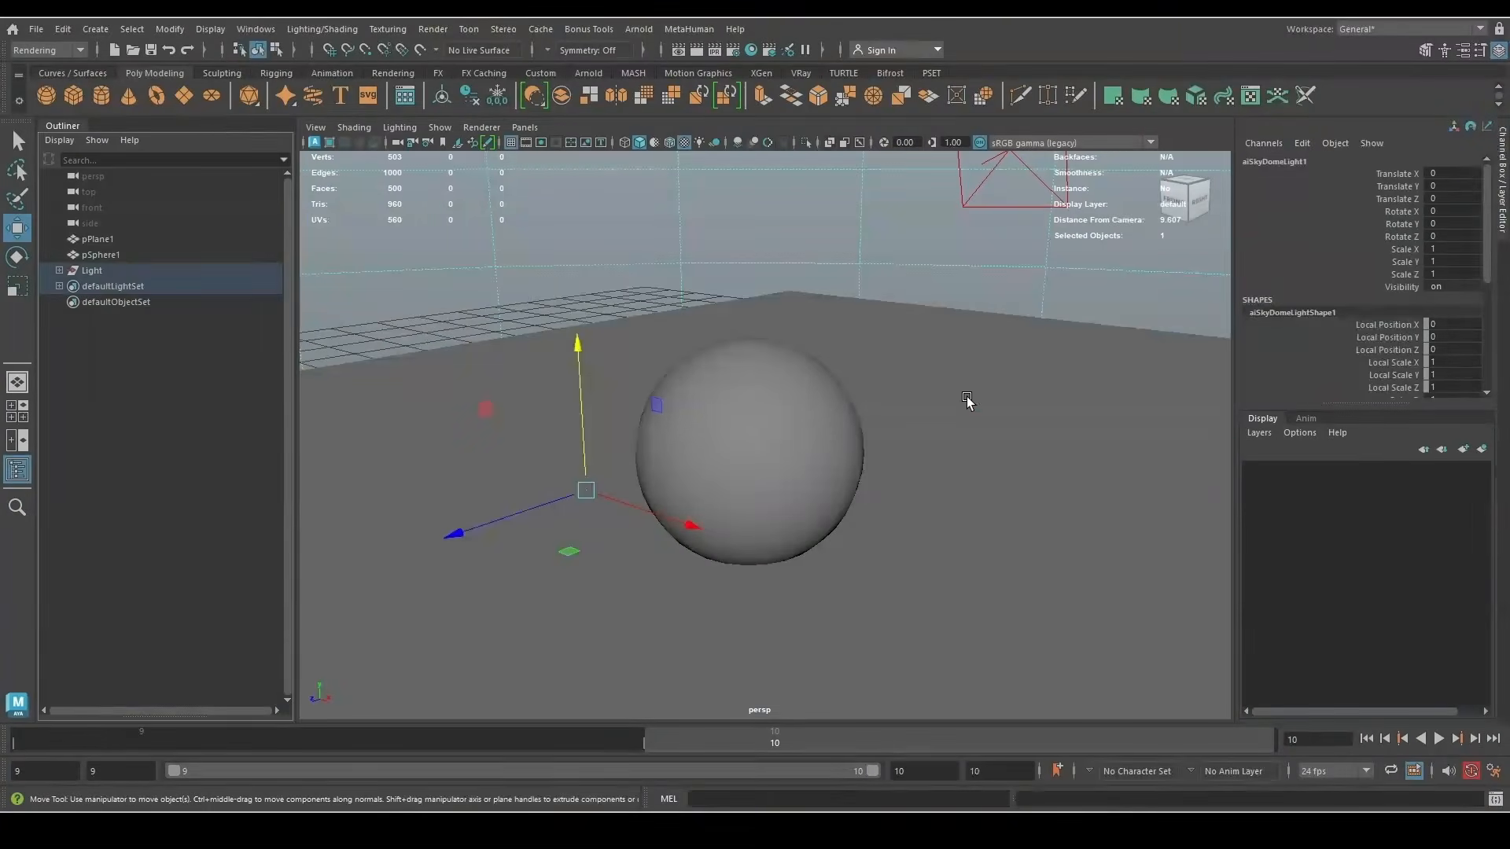
click(968, 405)
click(925, 265)
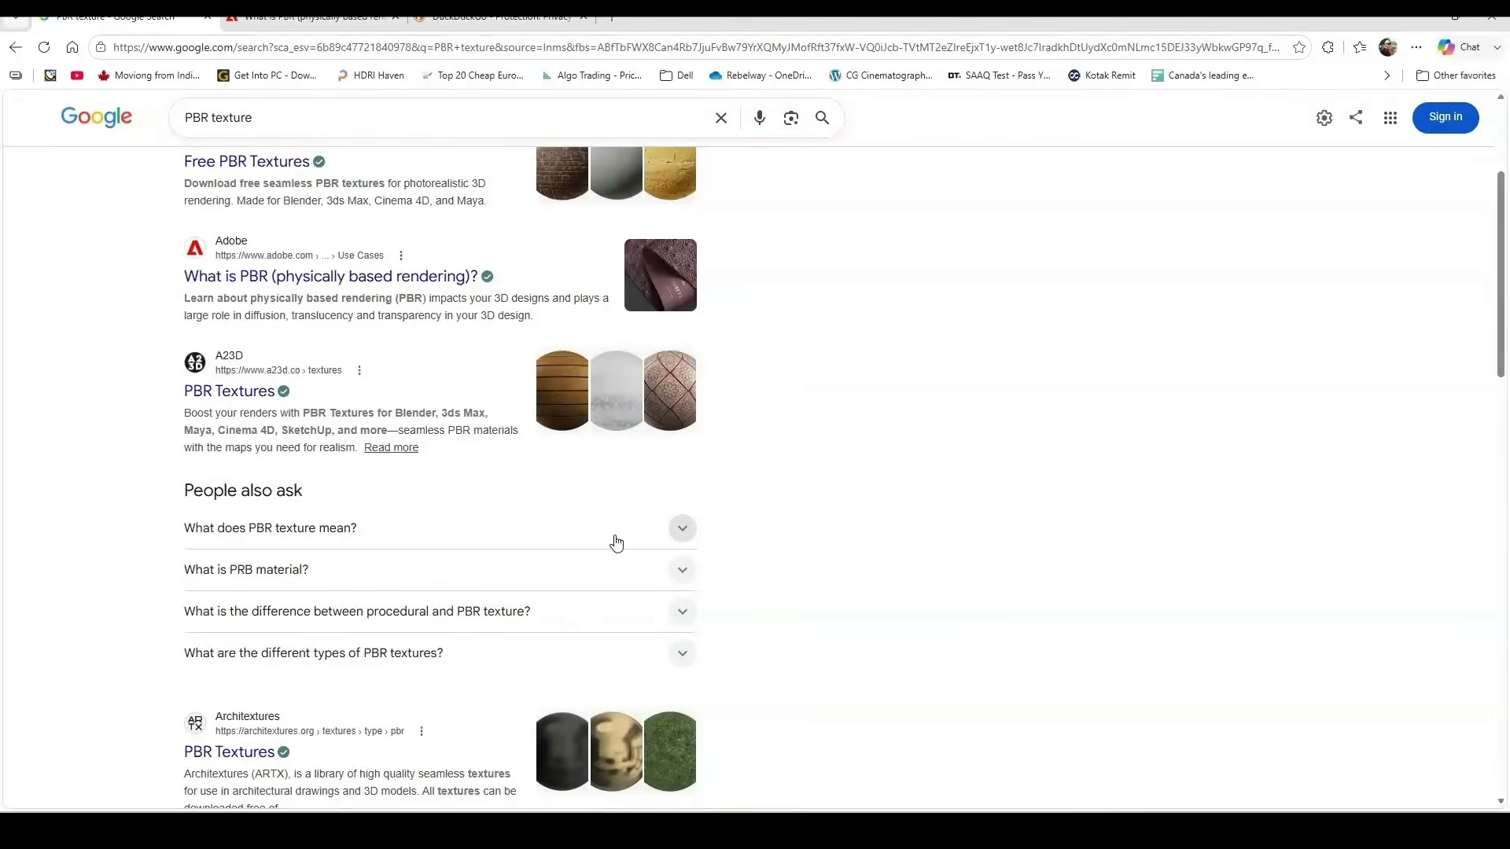
scroll(614, 540, up, 3)
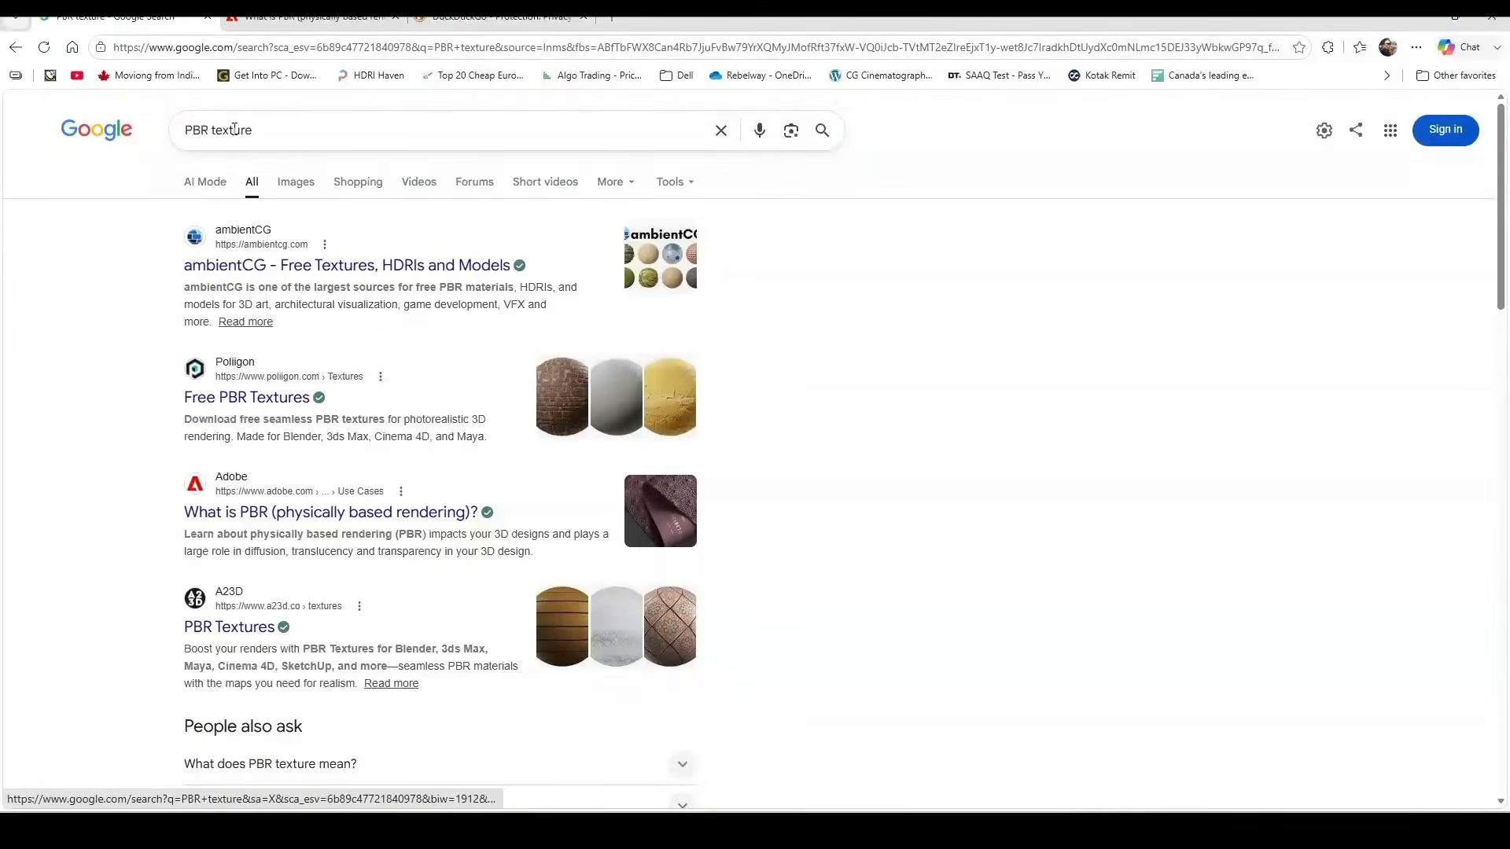
drag(255, 130, 148, 134)
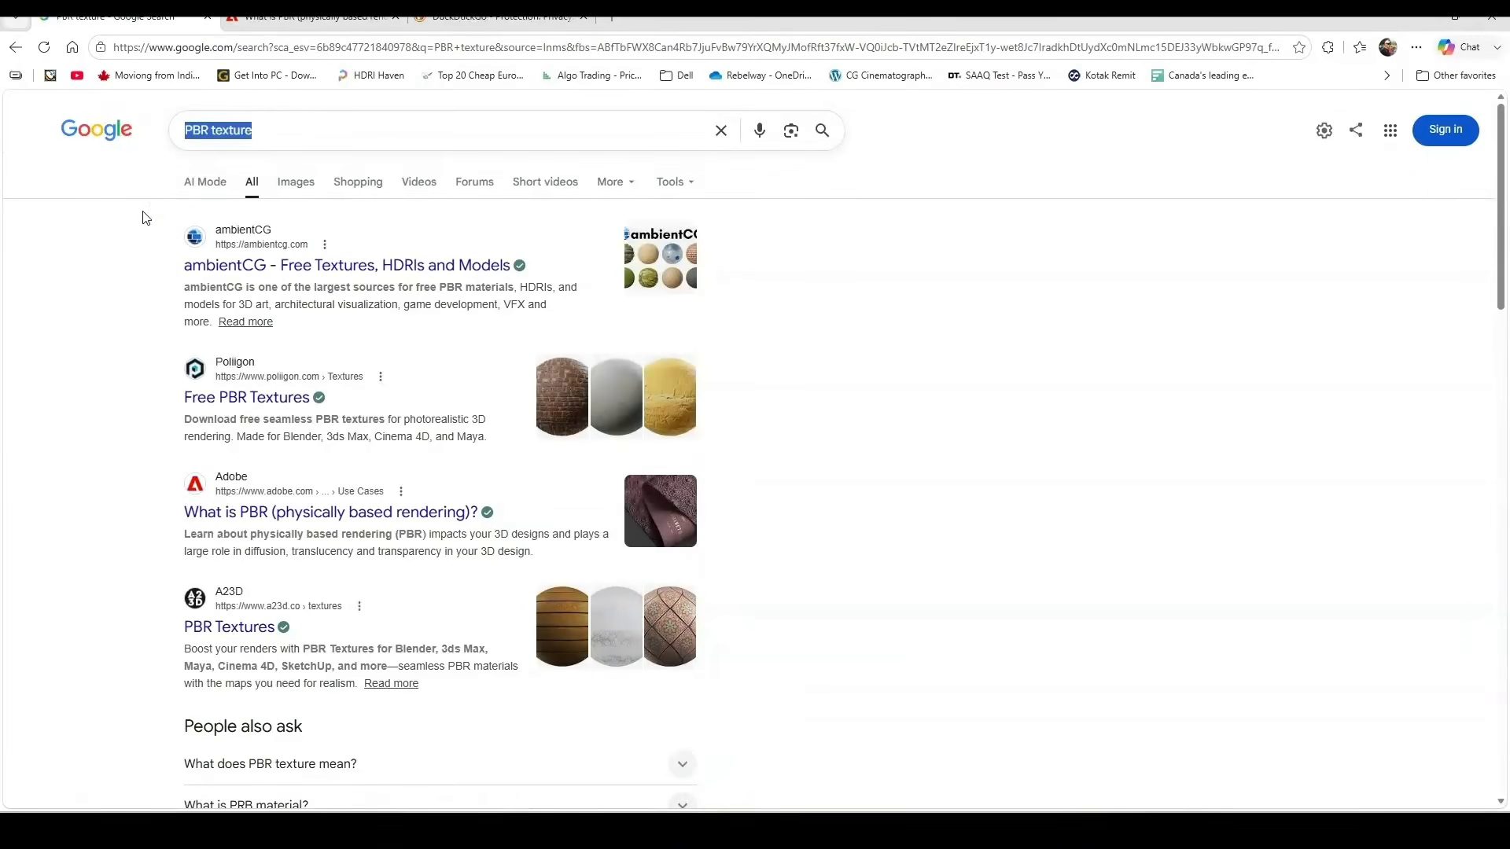
Check the stained pine diff, disp, normal and rough map details, then minimize the textures folder
click(566, 830)
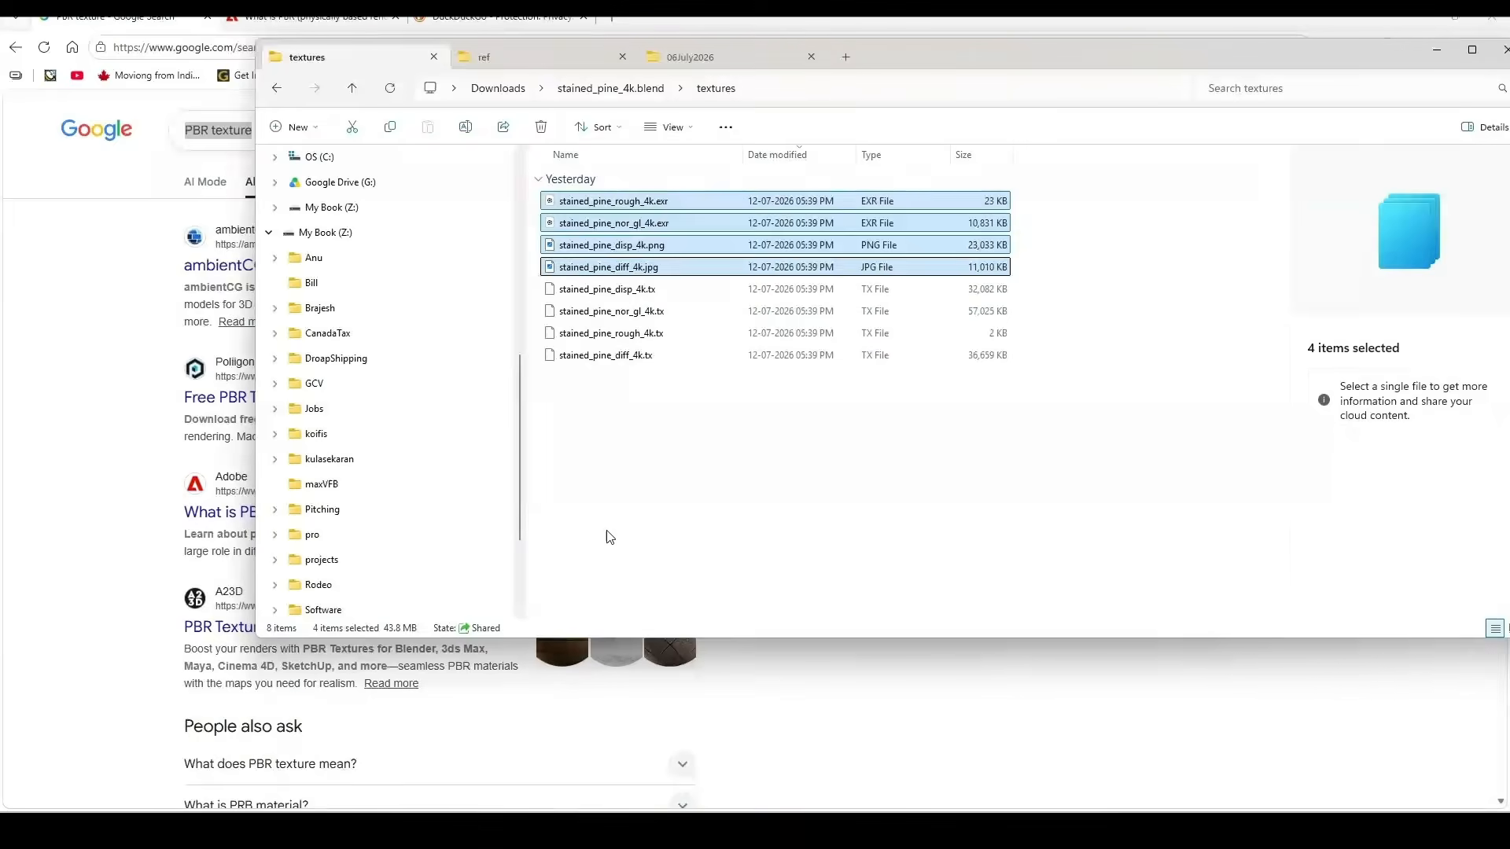
click(610, 536)
drag(981, 59, 783, 97)
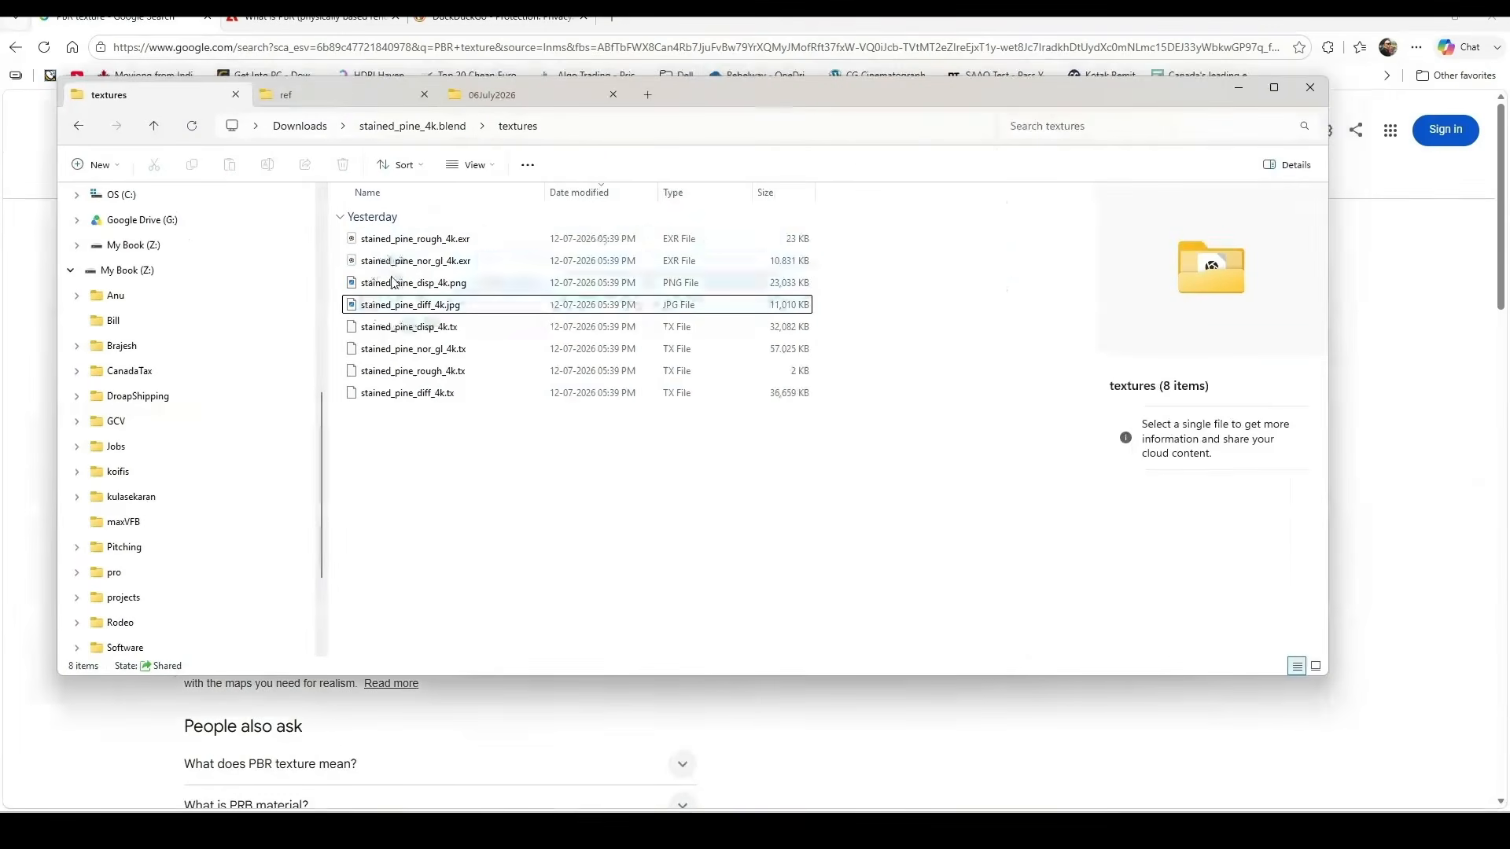
click(425, 305)
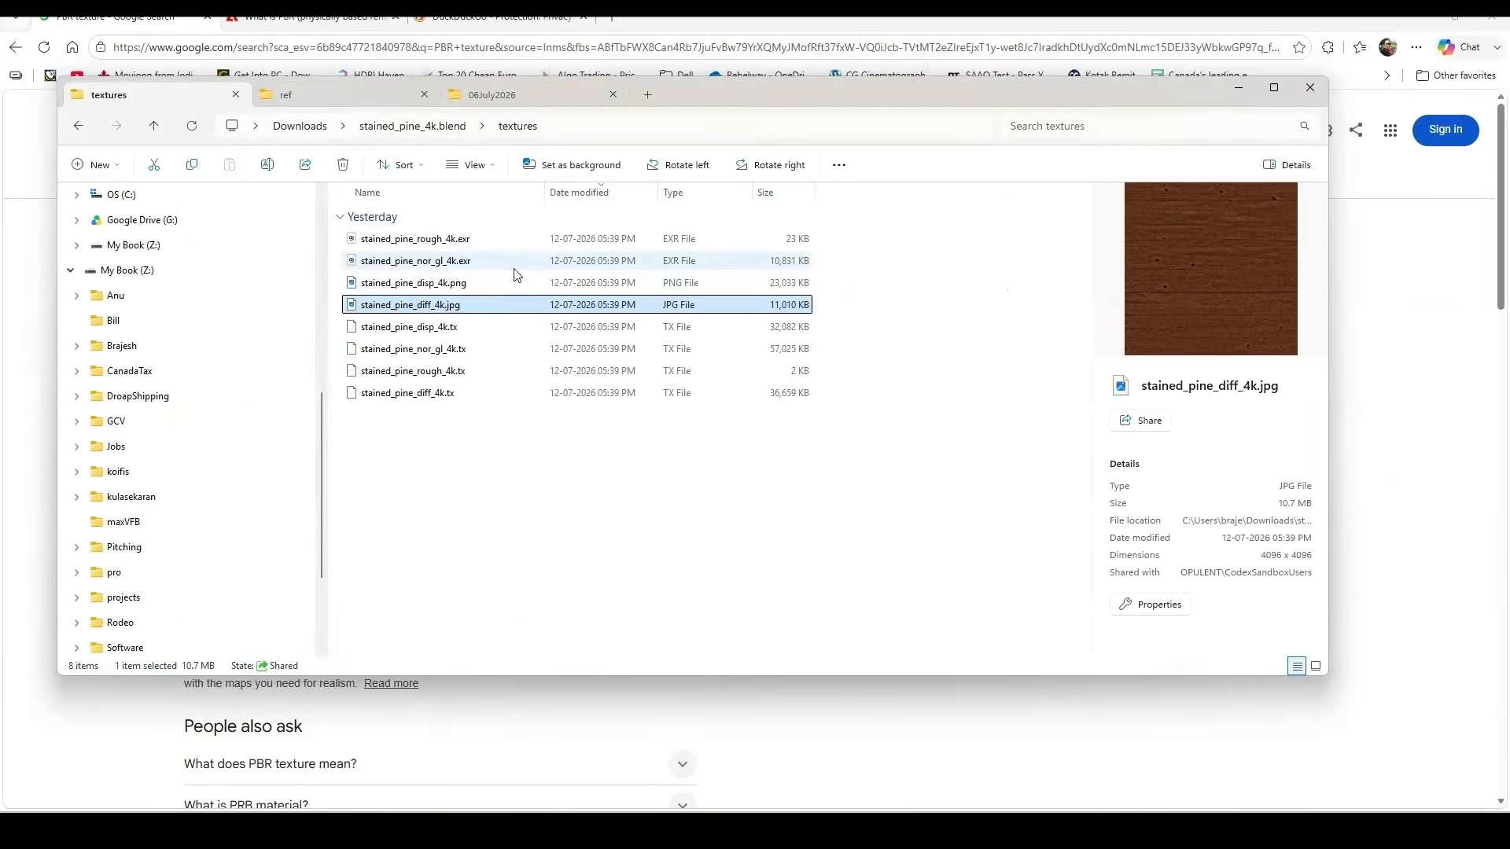
click(435, 285)
click(455, 264)
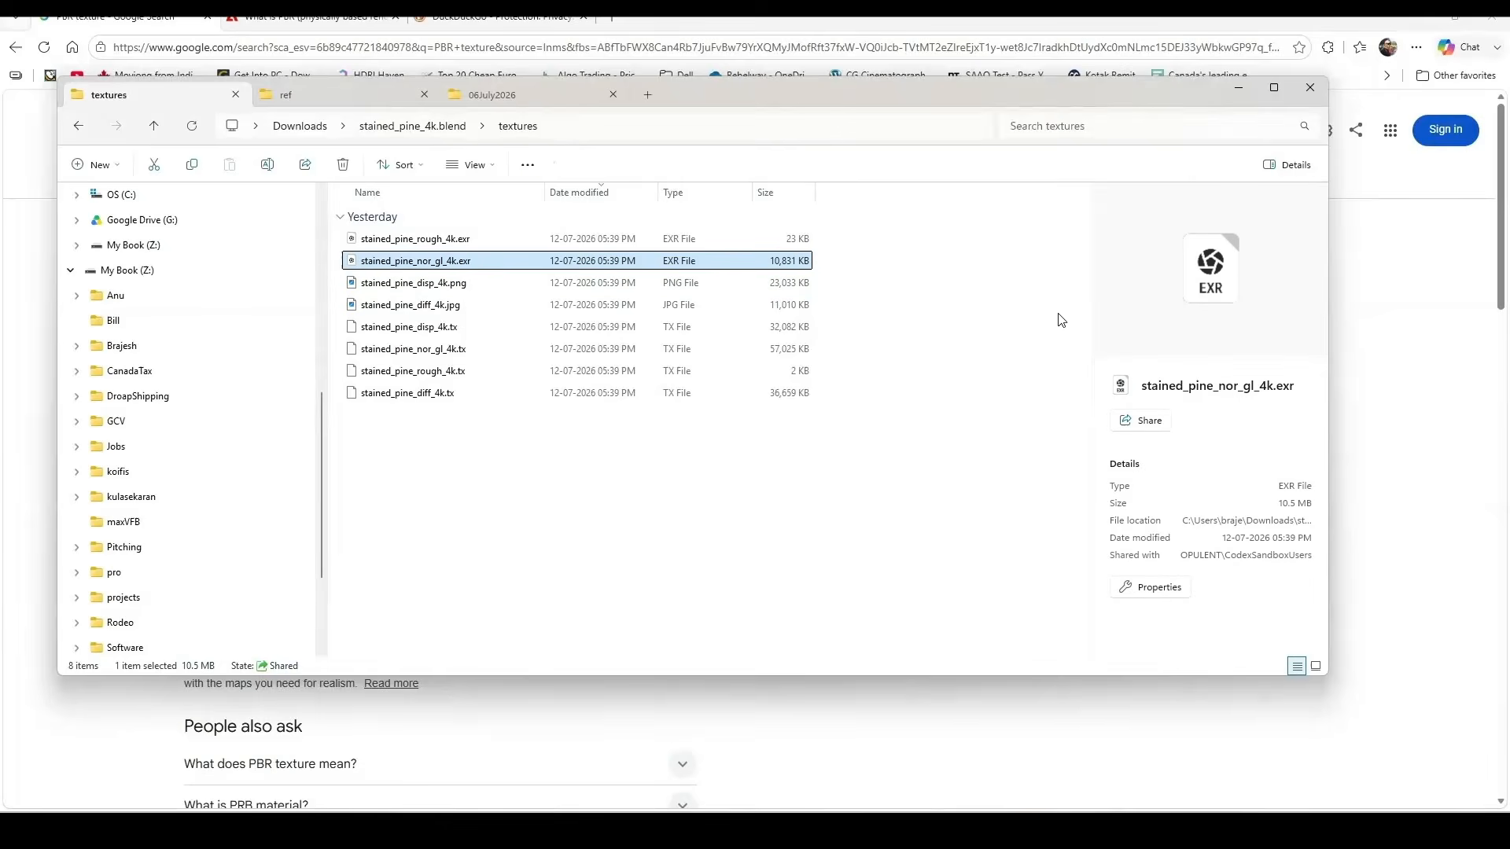
click(449, 240)
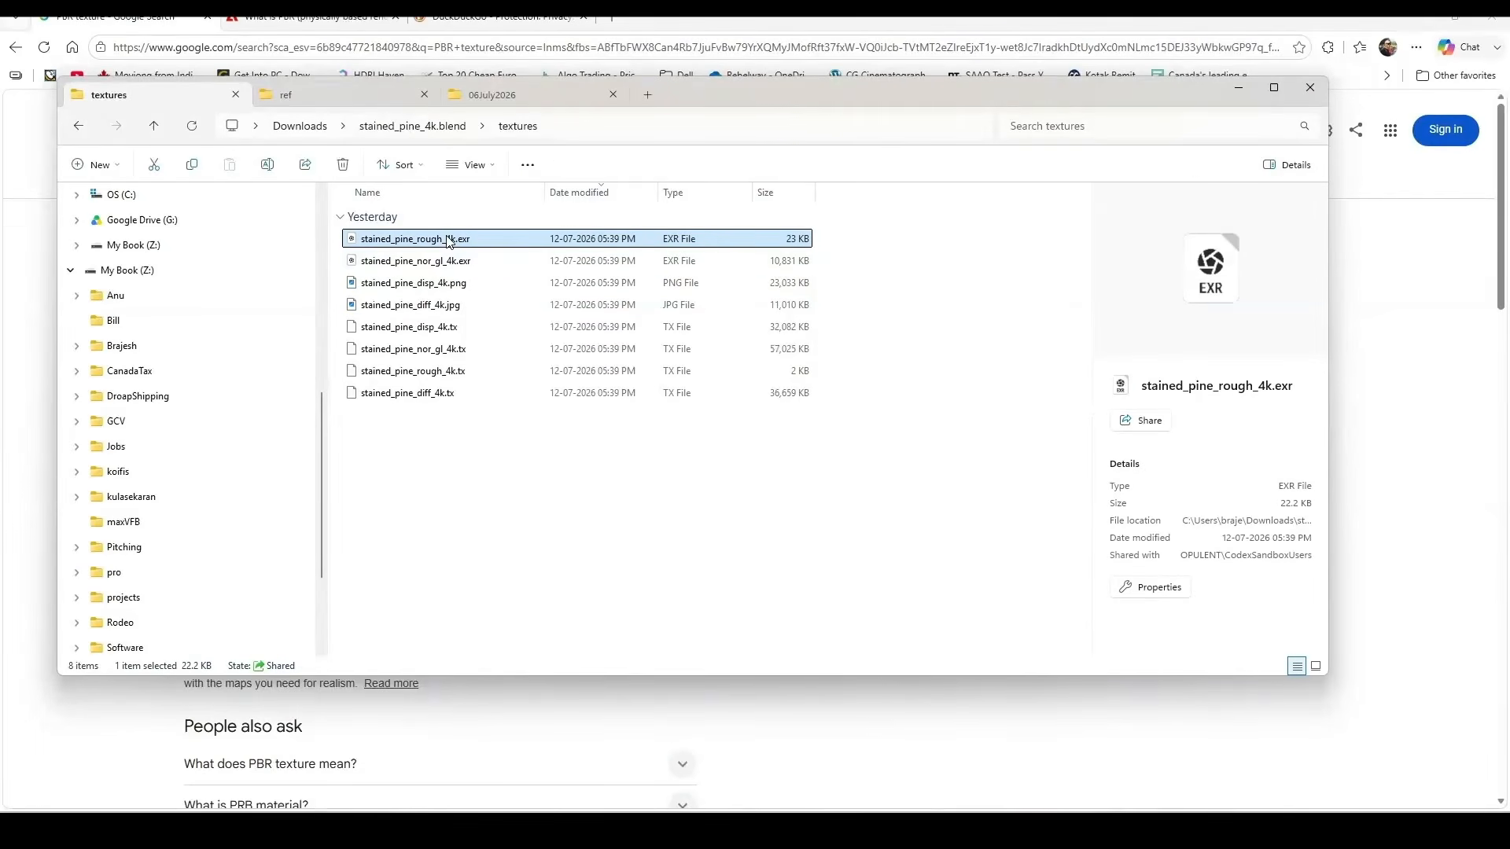
click(1416, 497)
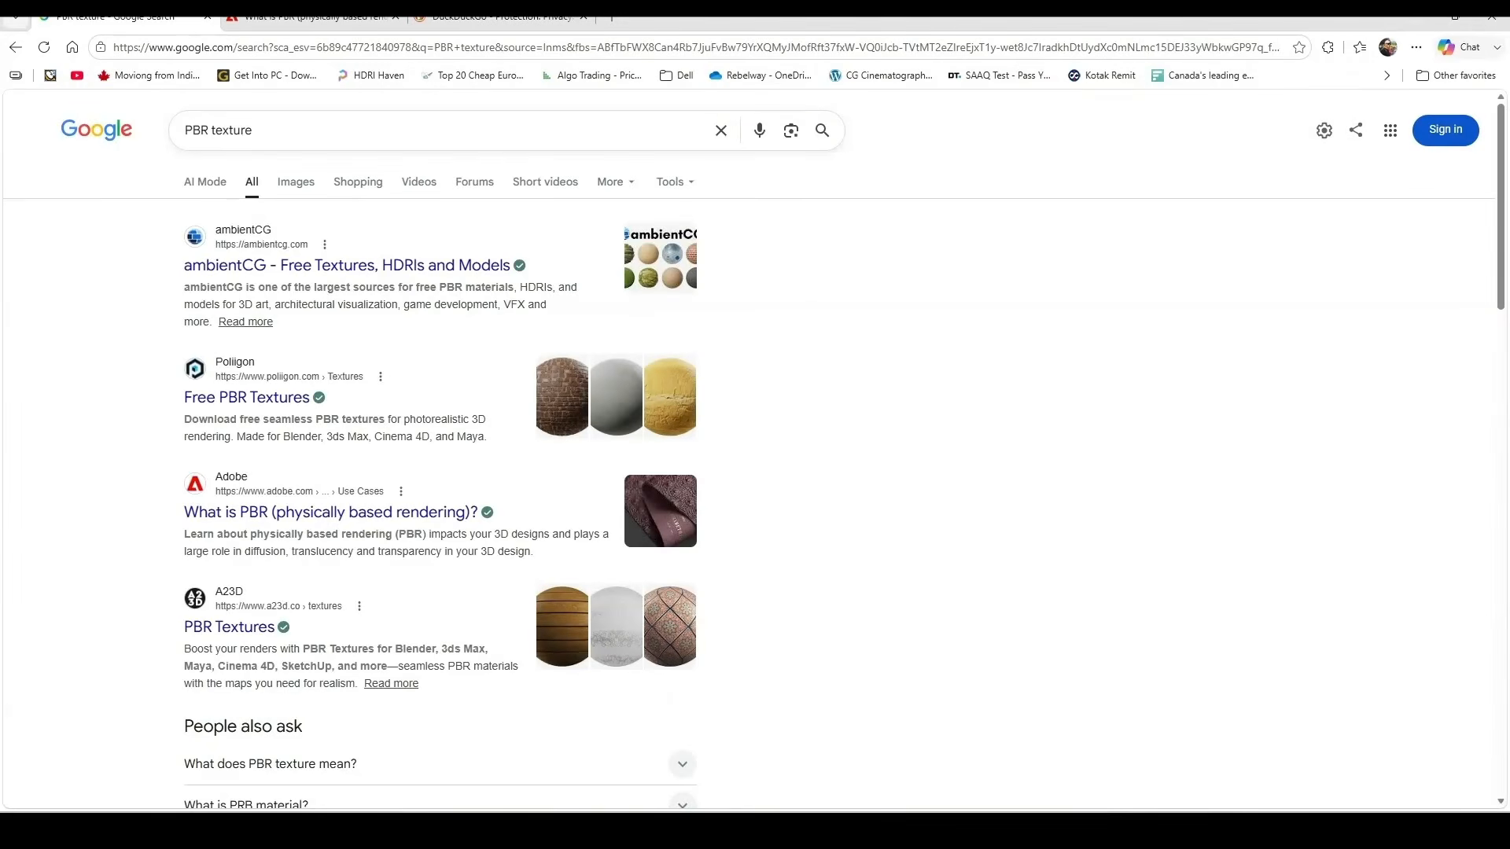
Preview the PBR maps and brick-wall sphere image results, then switch to Adobe's What is PBR article
click(296, 183)
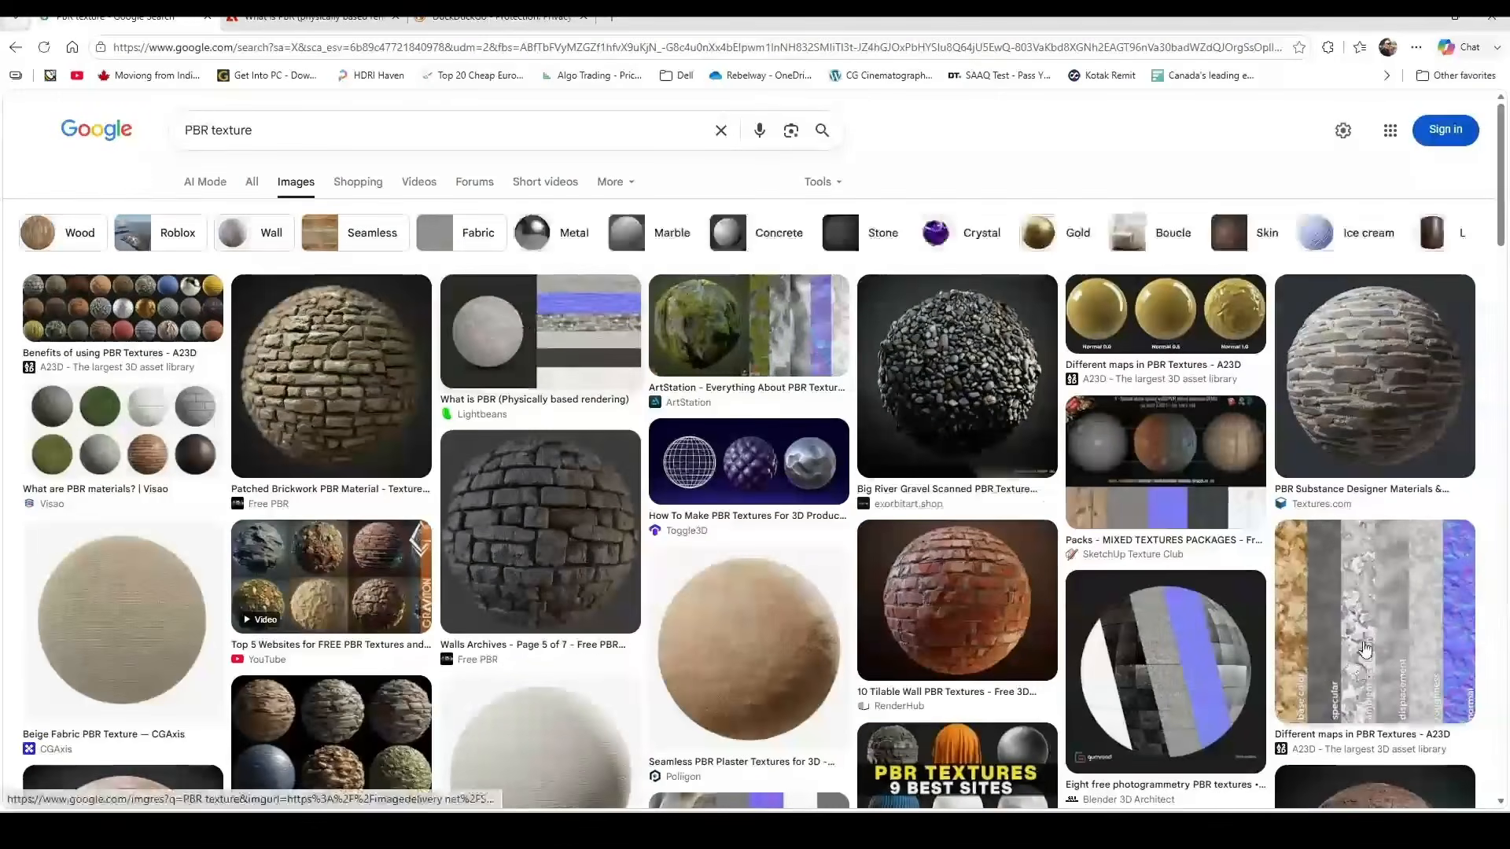
click(1365, 648)
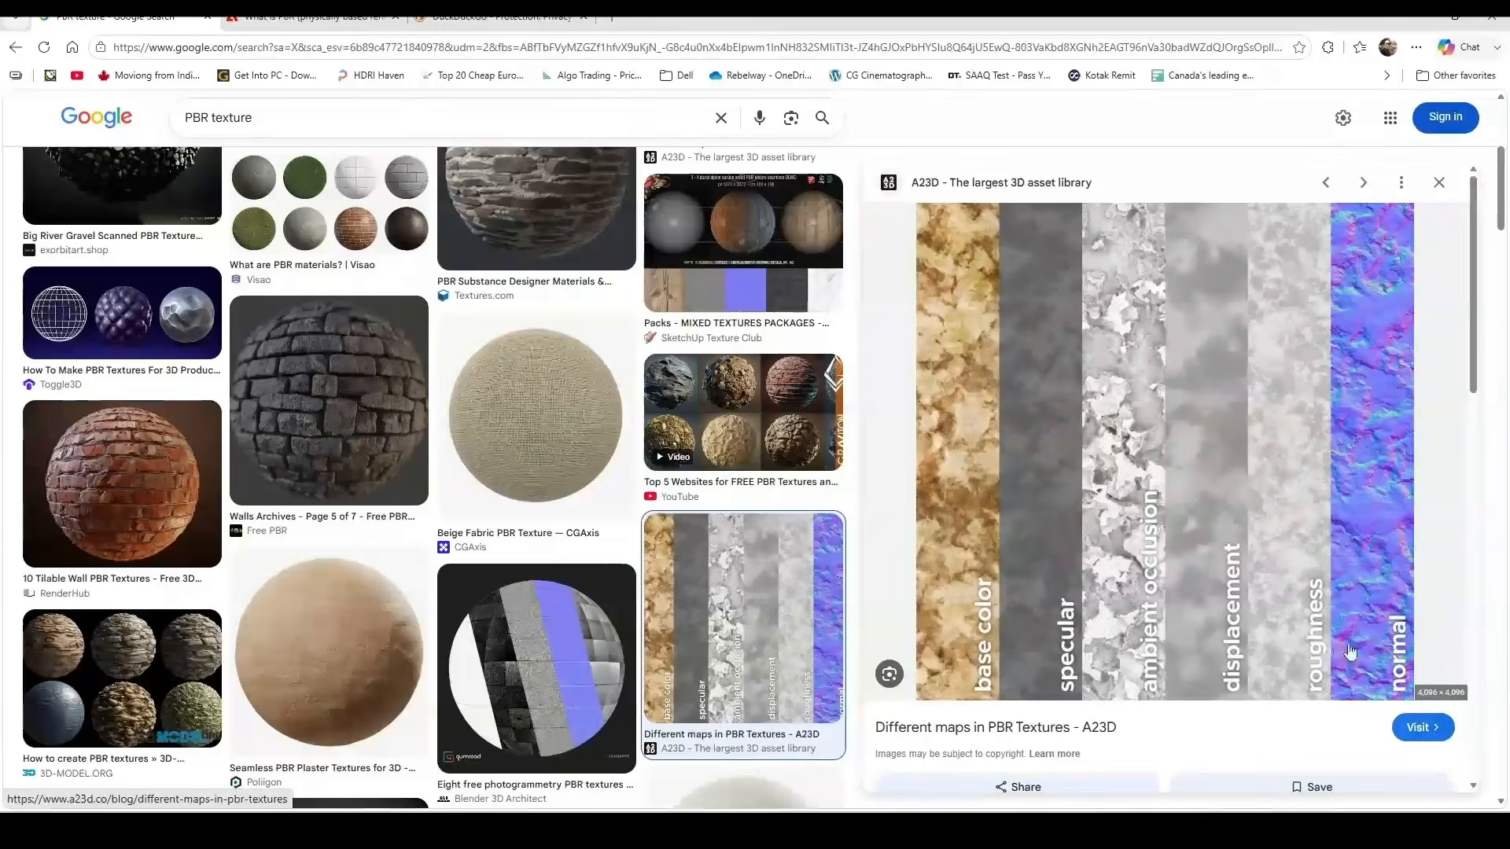
click(88, 447)
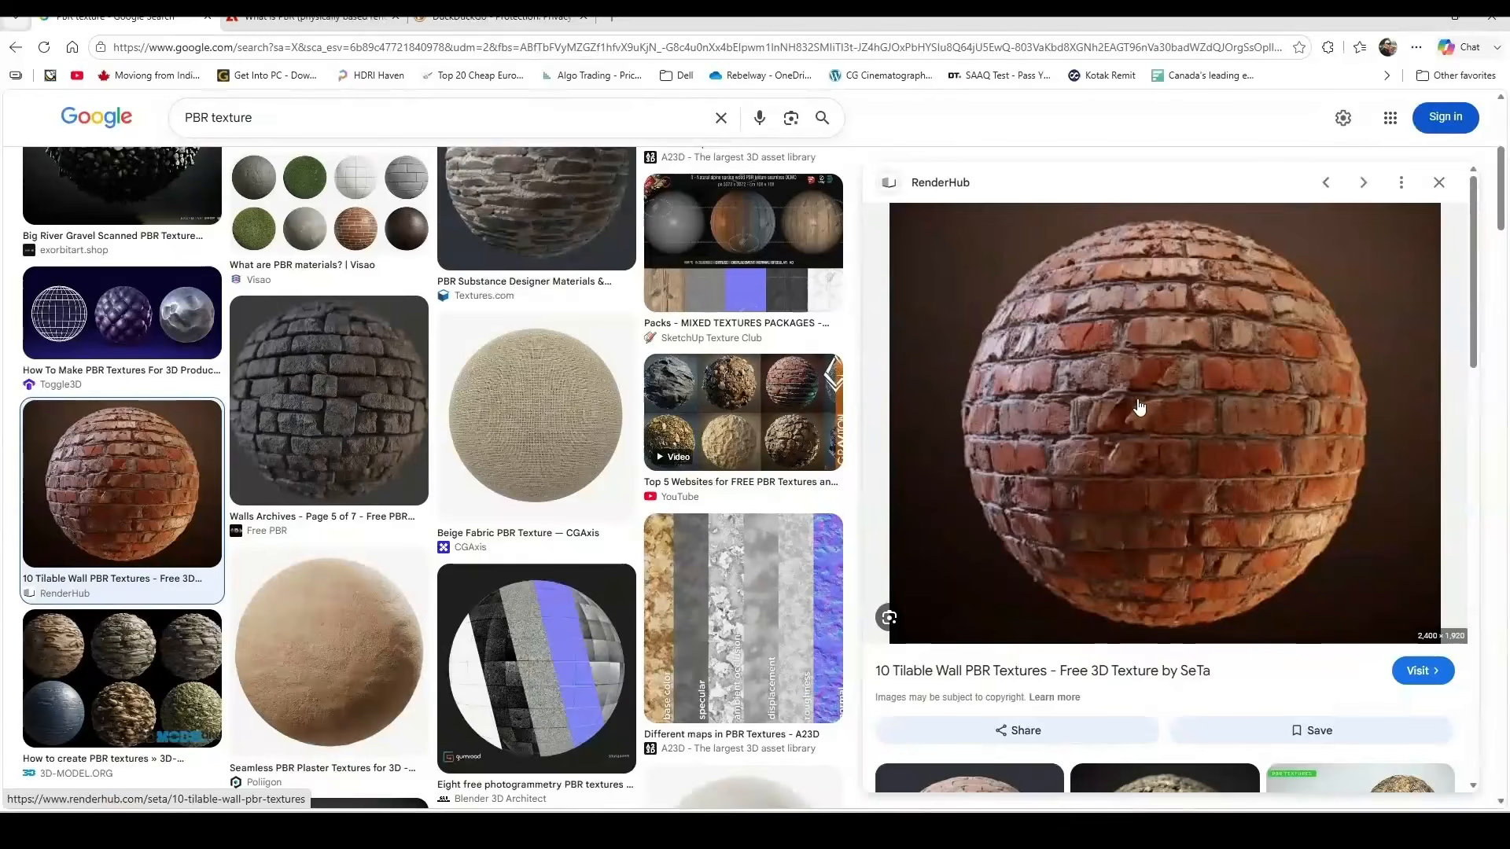
scroll(1149, 340, down, 2)
click(314, 16)
scroll(589, 314, up, 15)
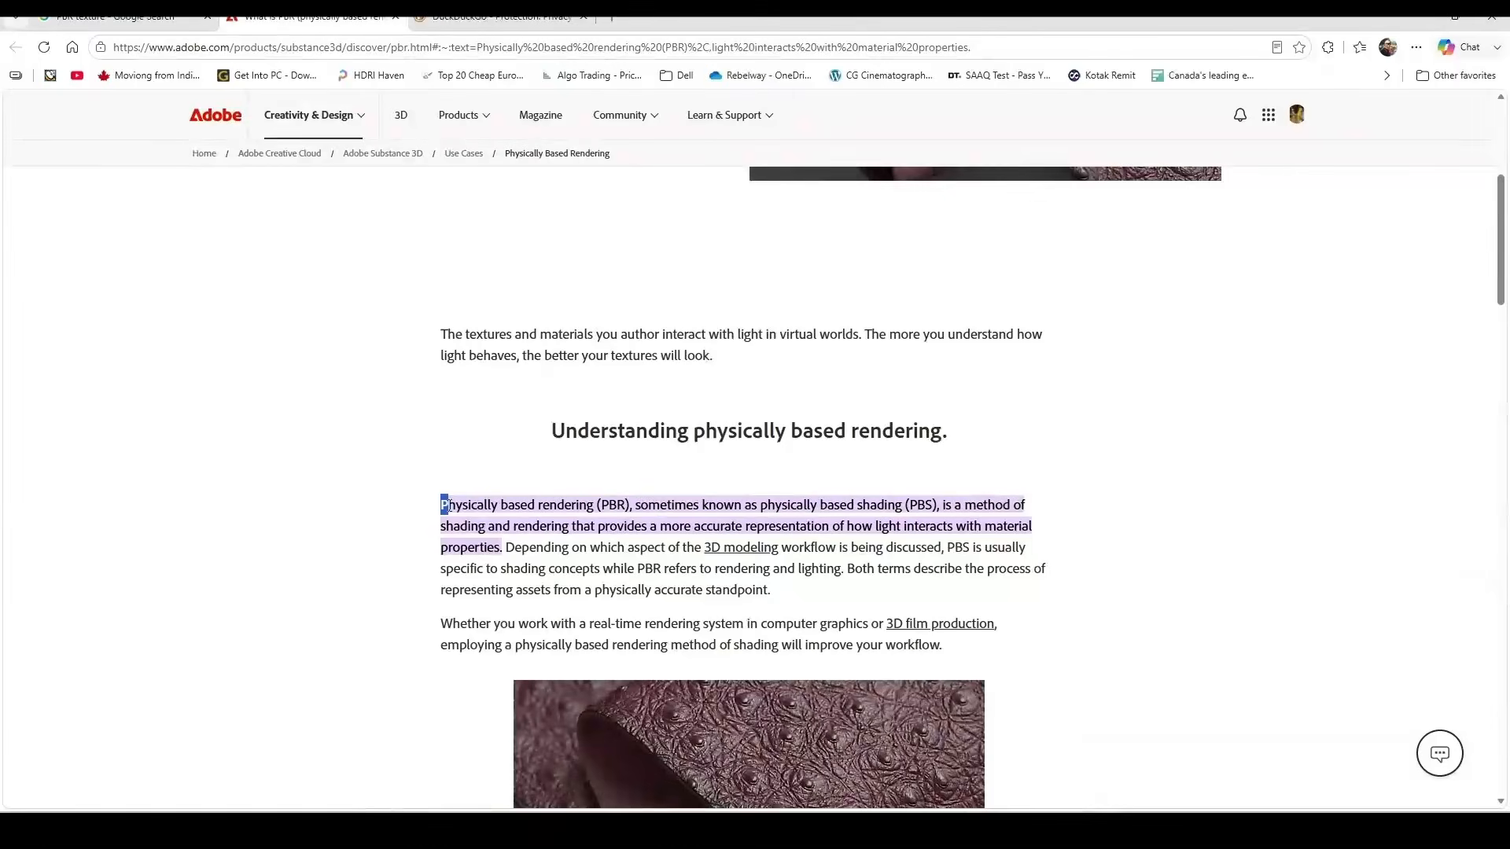
Highlight the PBR definition sentence, then in Maya select pPlane1 and open Hypershade
drag(442, 505, 503, 544)
click(648, 550)
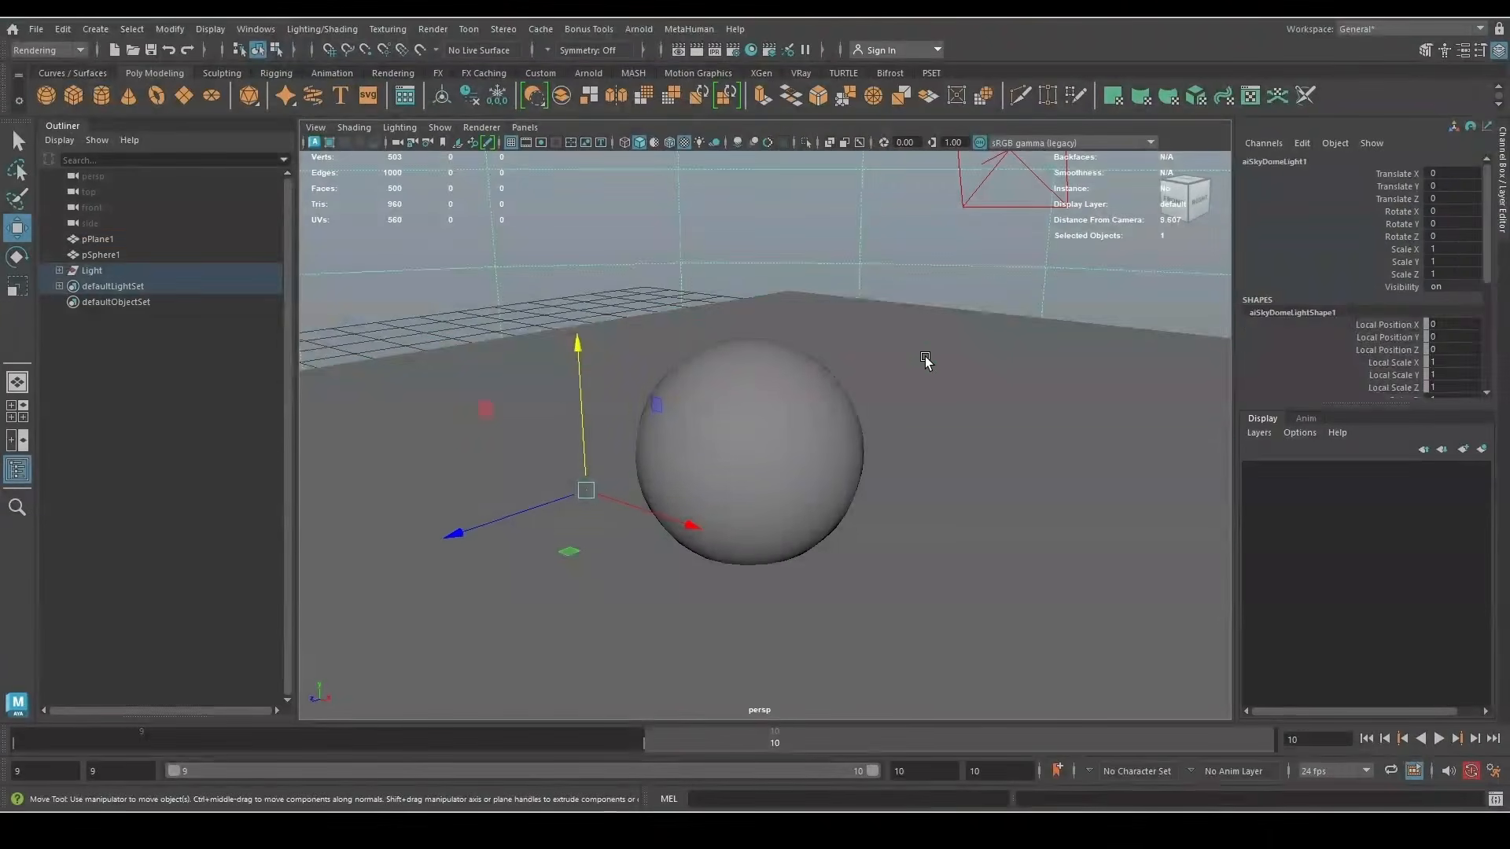
click(903, 362)
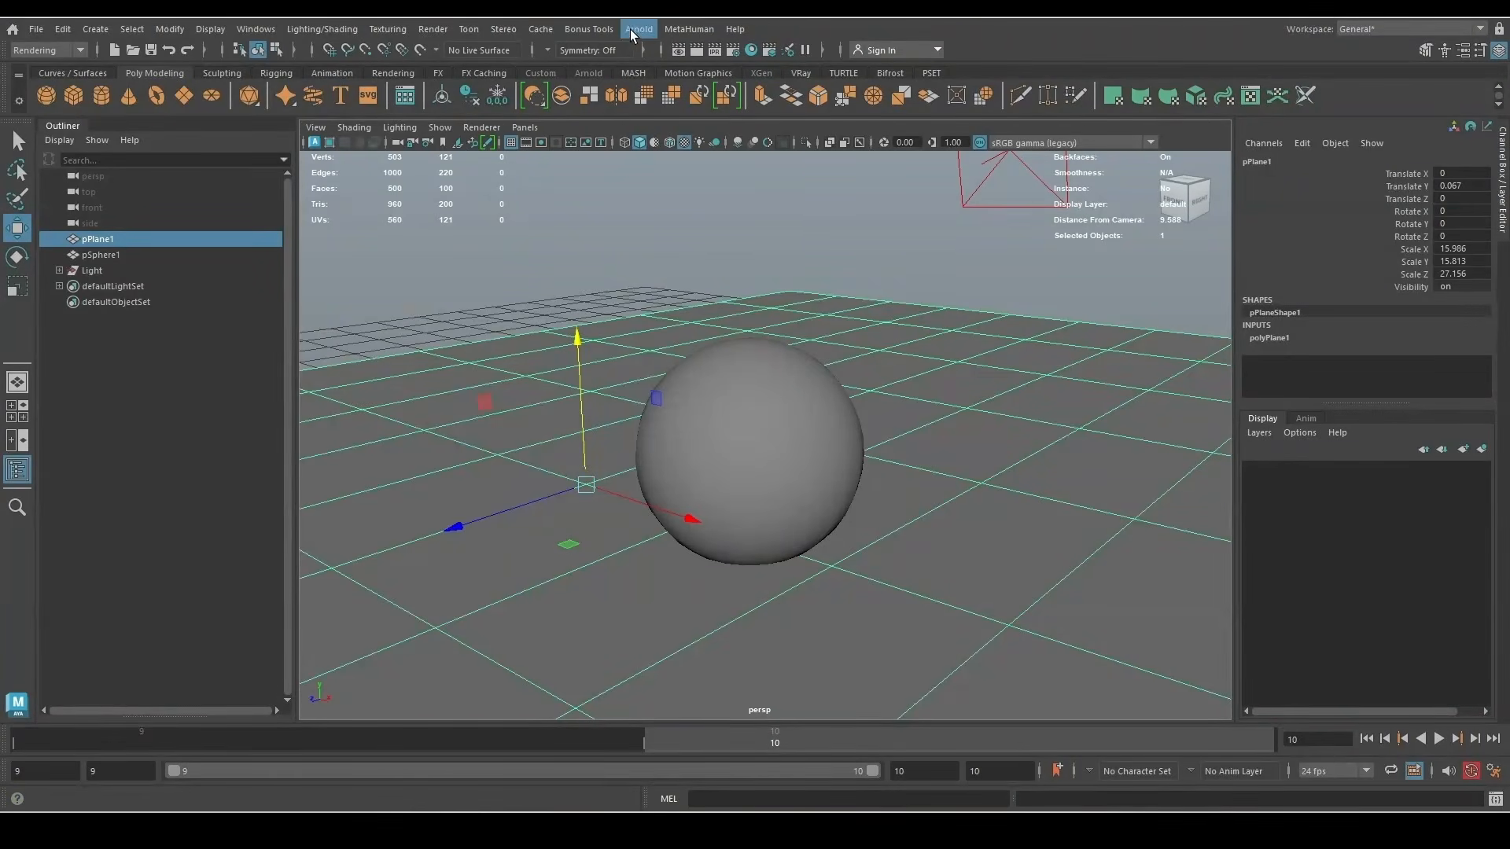
click(751, 50)
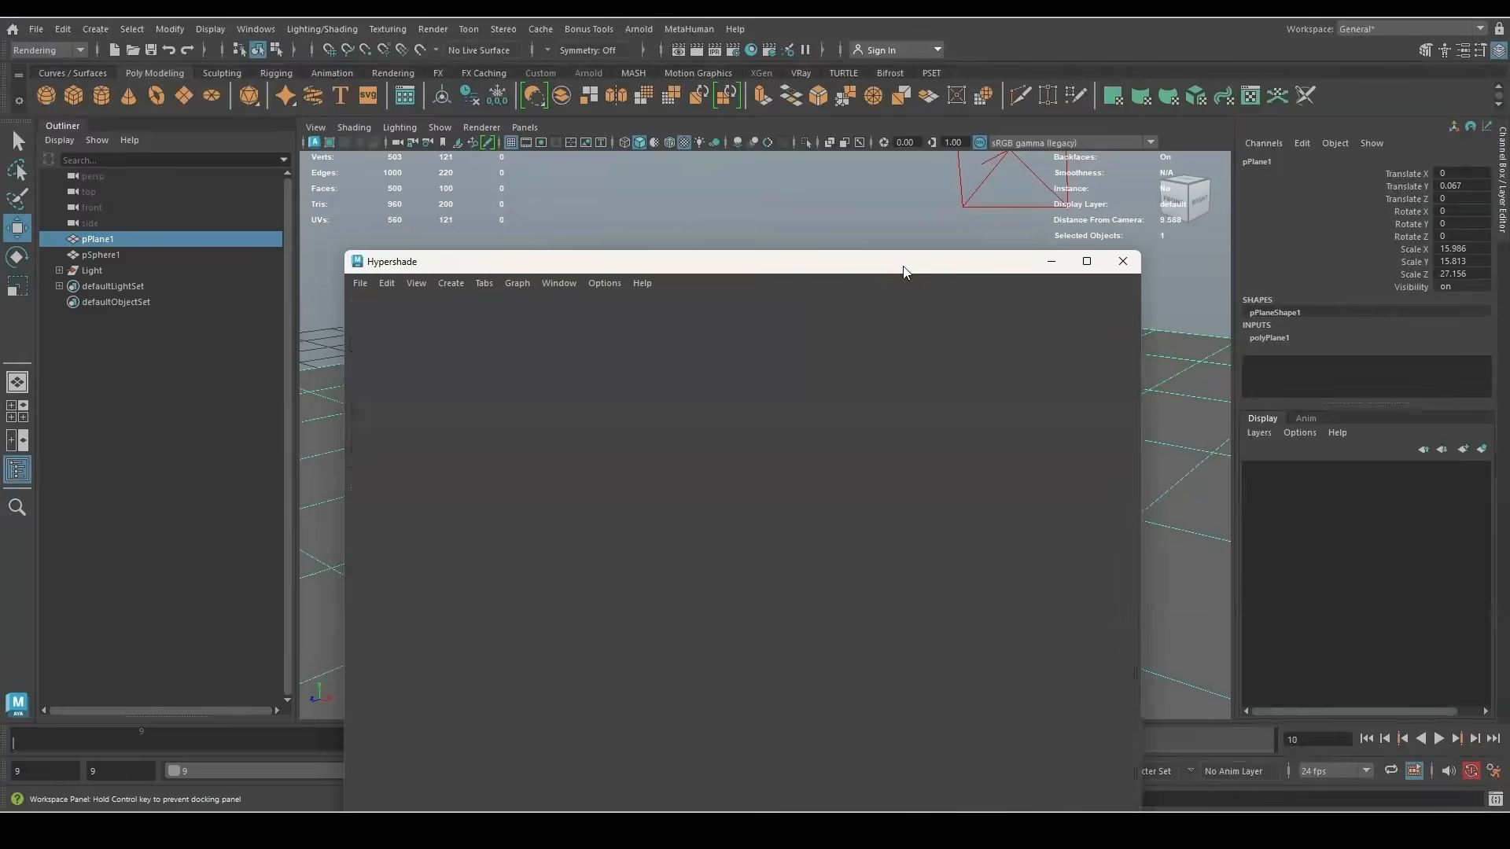
Reposition the Hypershade window and expand the Light group to view its lights
drag(904, 267, 904, 415)
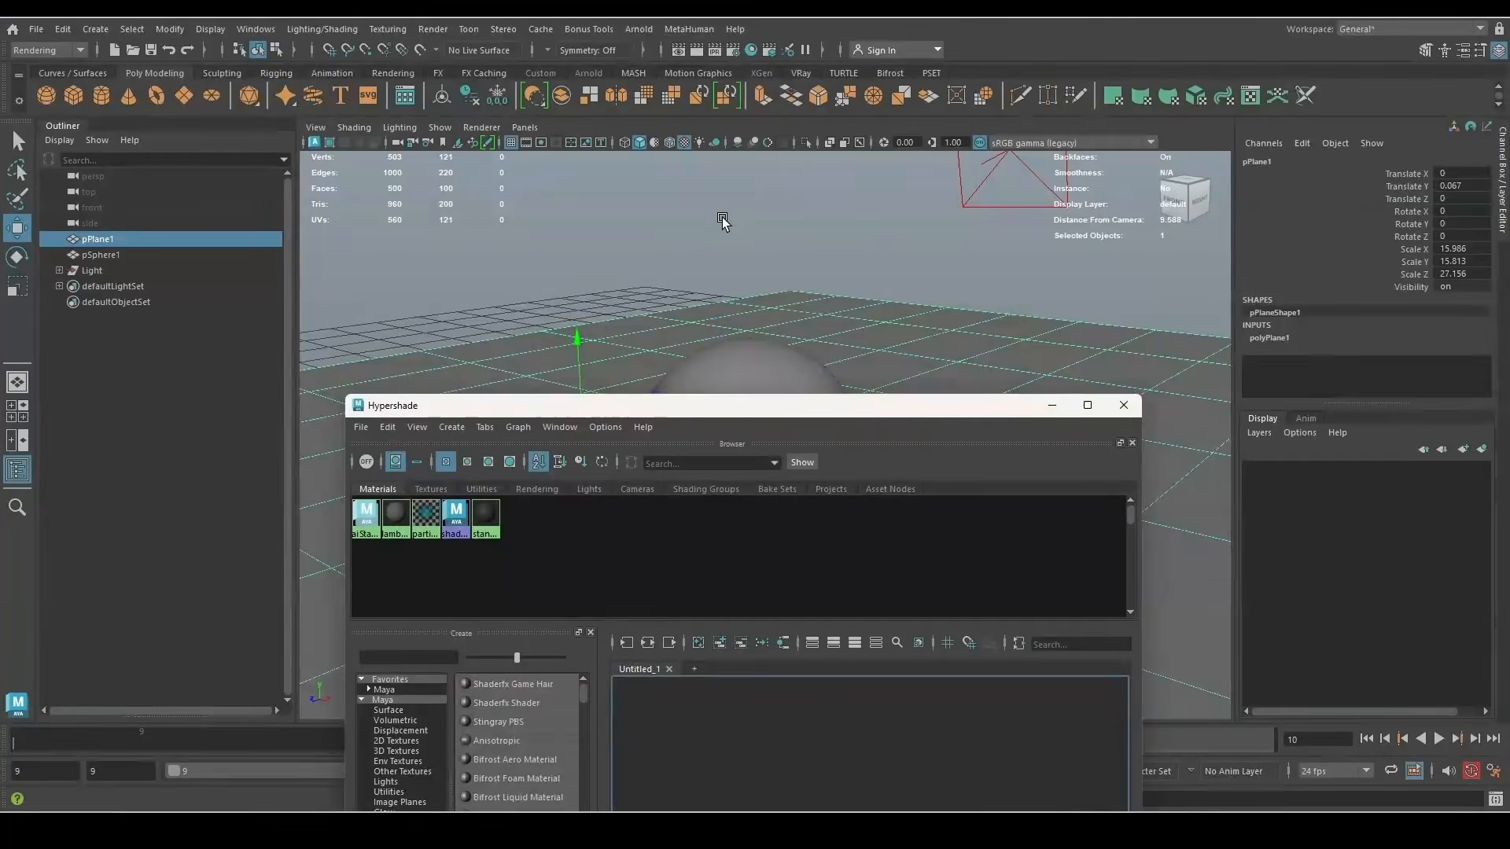
click(69, 271)
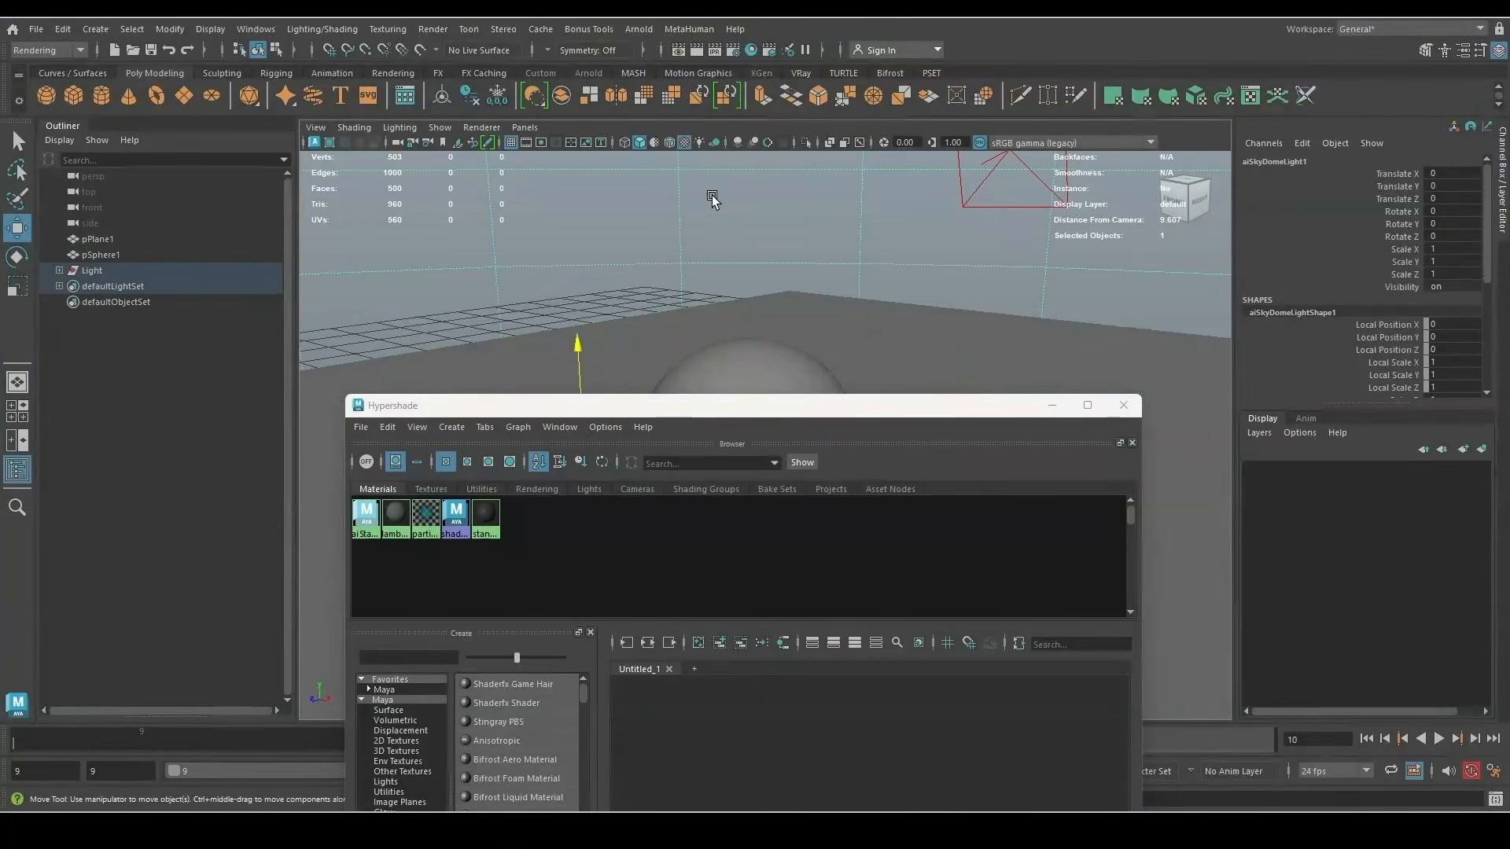
click(59, 271)
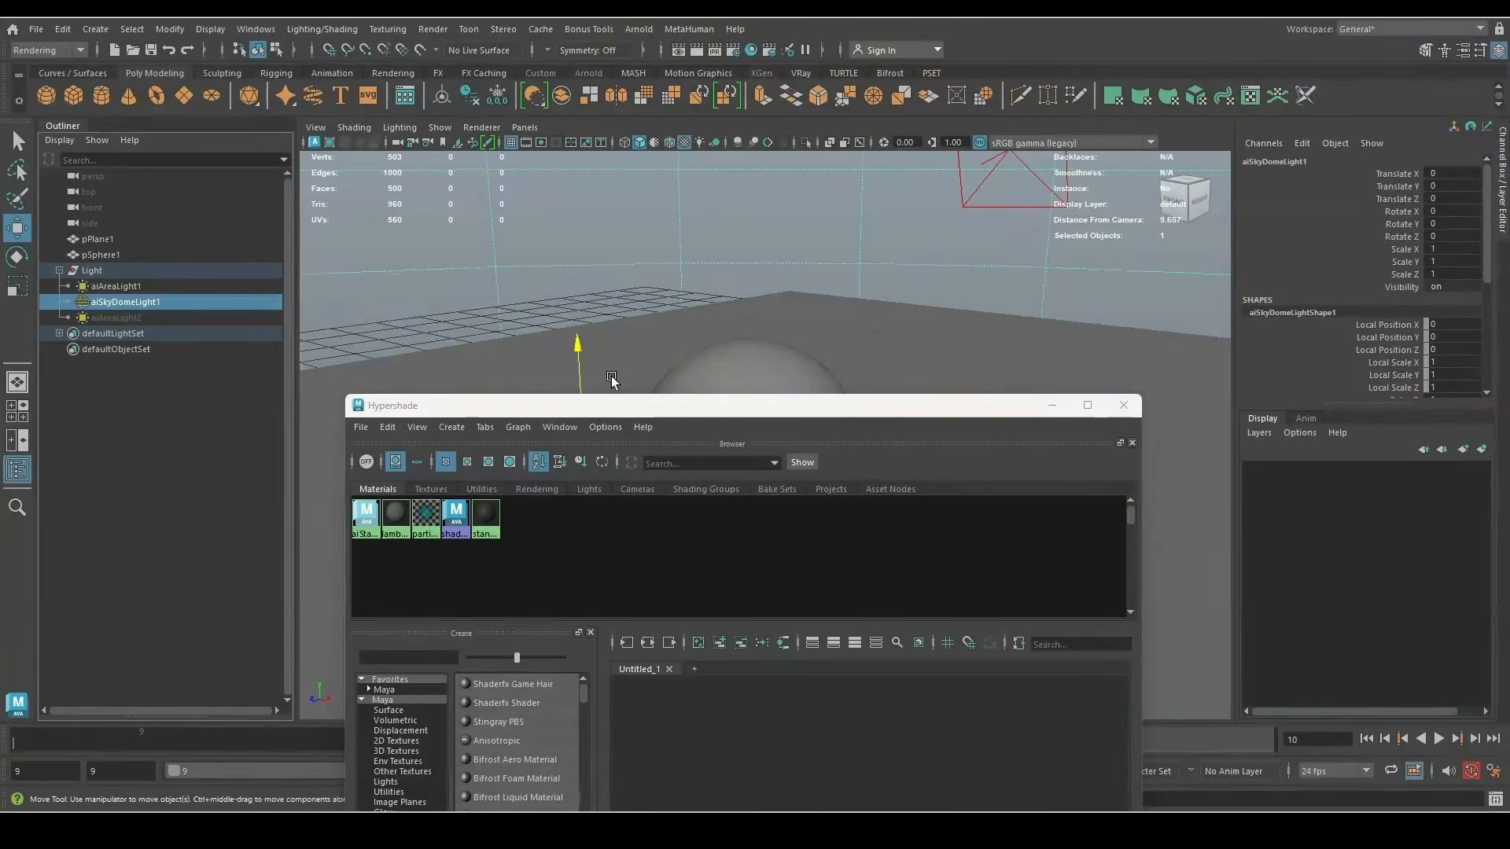
drag(619, 412, 544, 92)
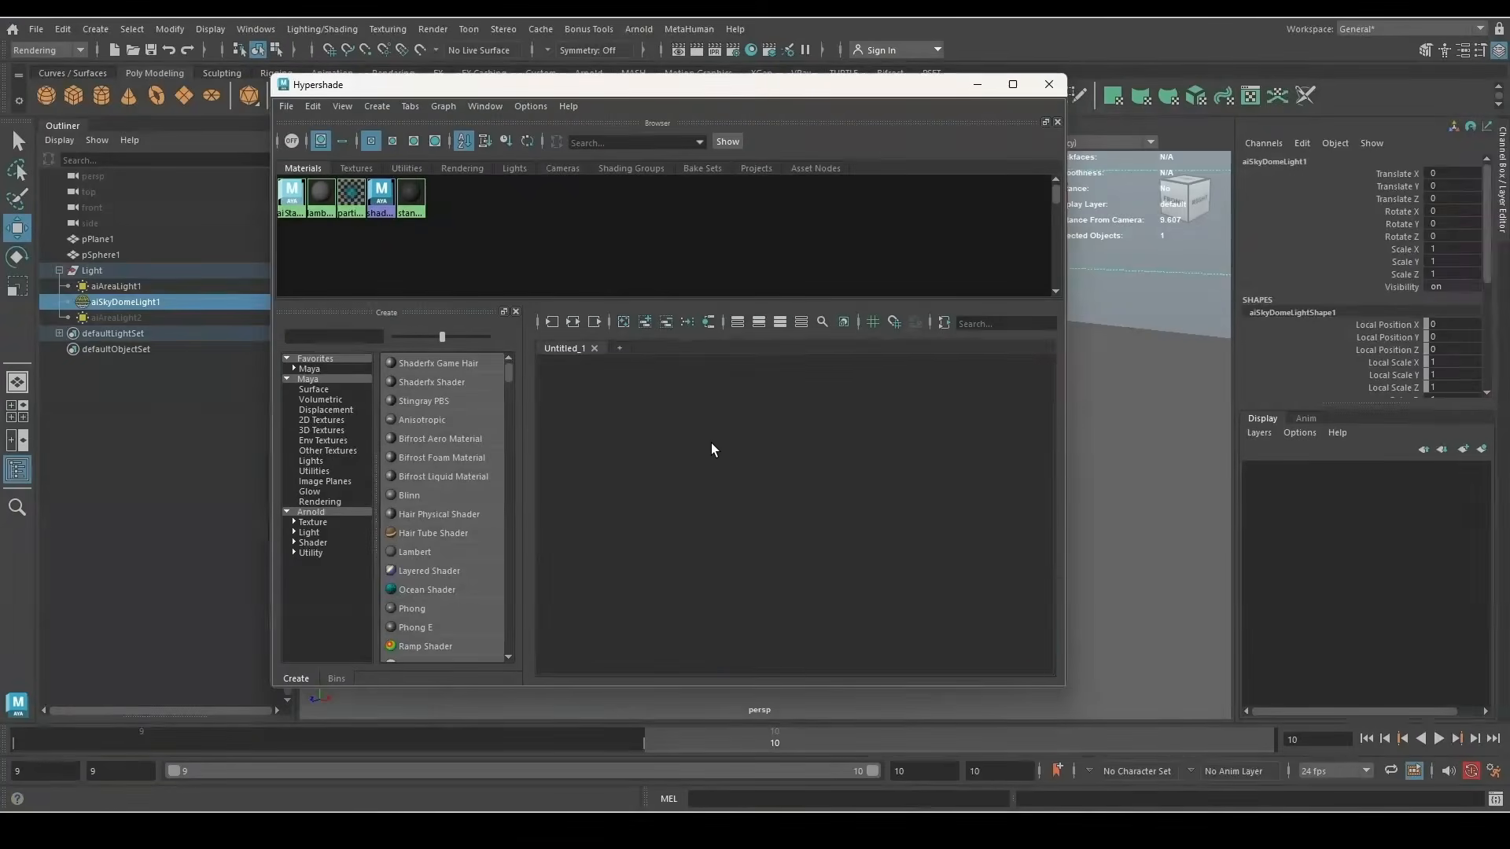
click(759, 441)
Create an aiStandardSurface node via Tab search ('aista') and rename it wood_SHD
key(Tab)
text(aista)
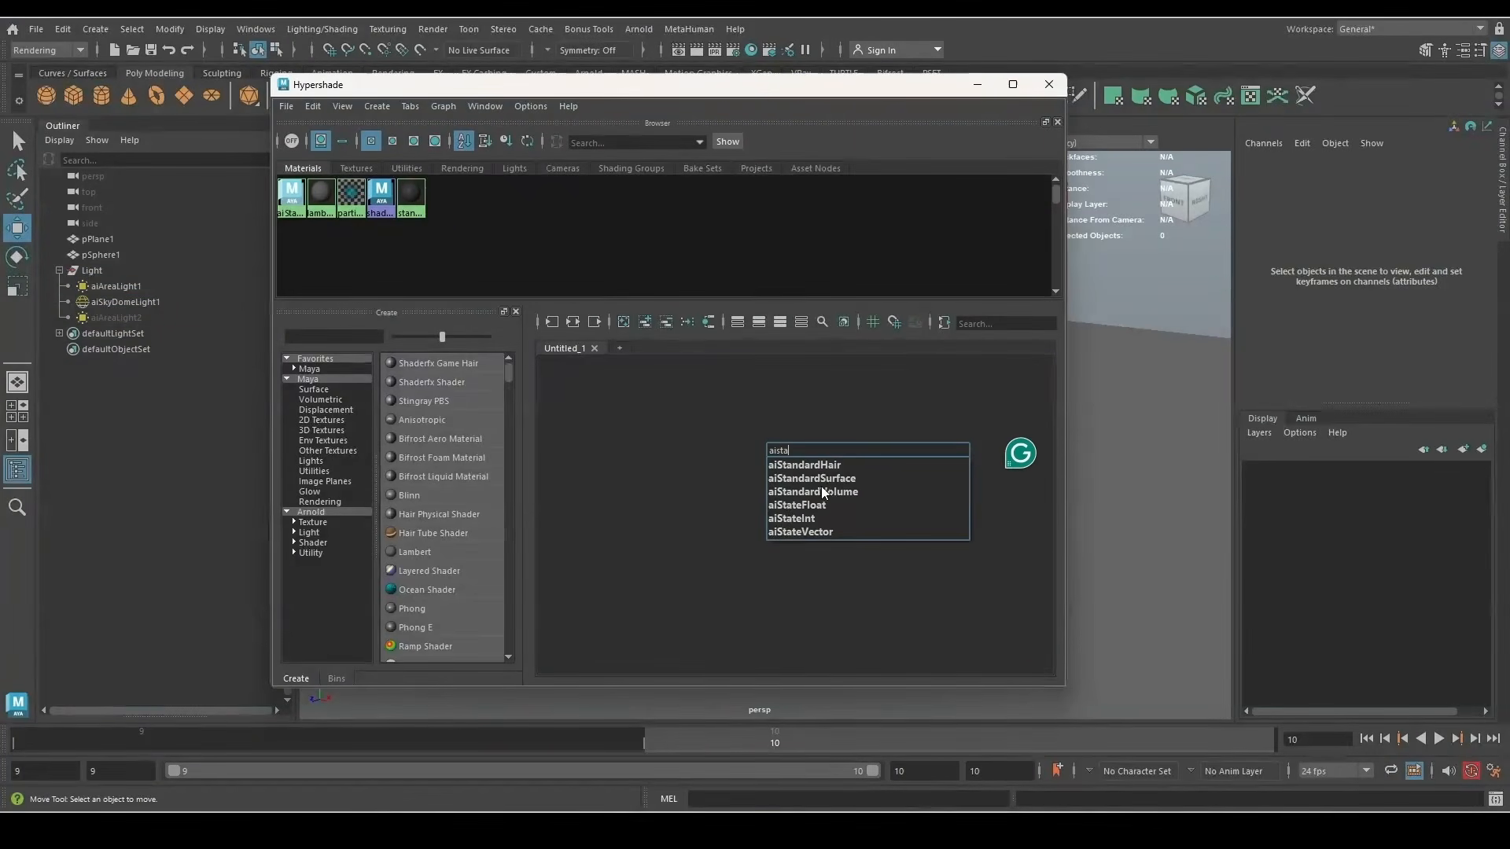
click(823, 478)
click(1167, 464)
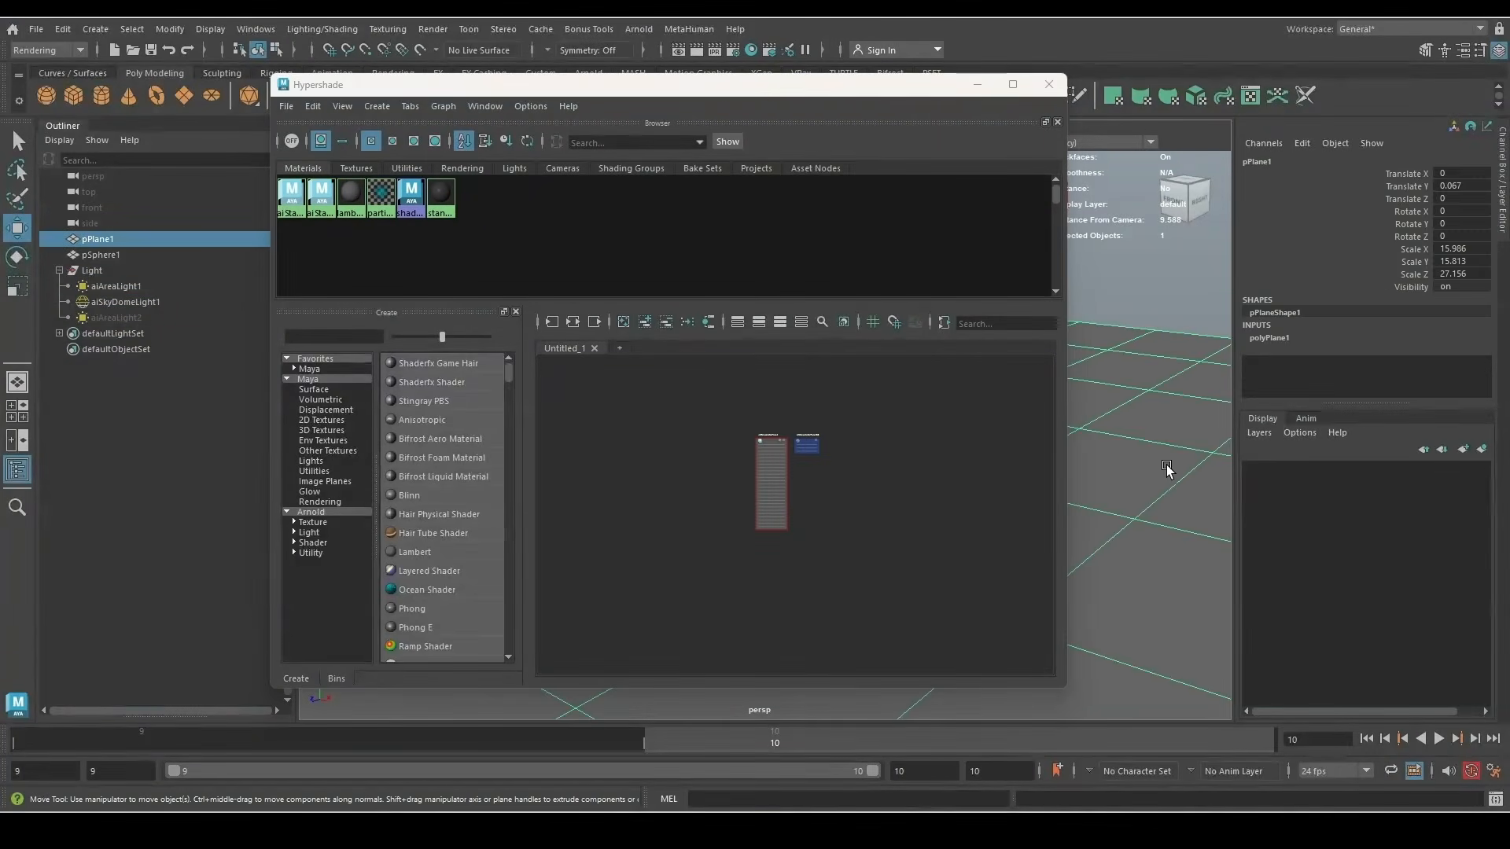
double_click(688, 453)
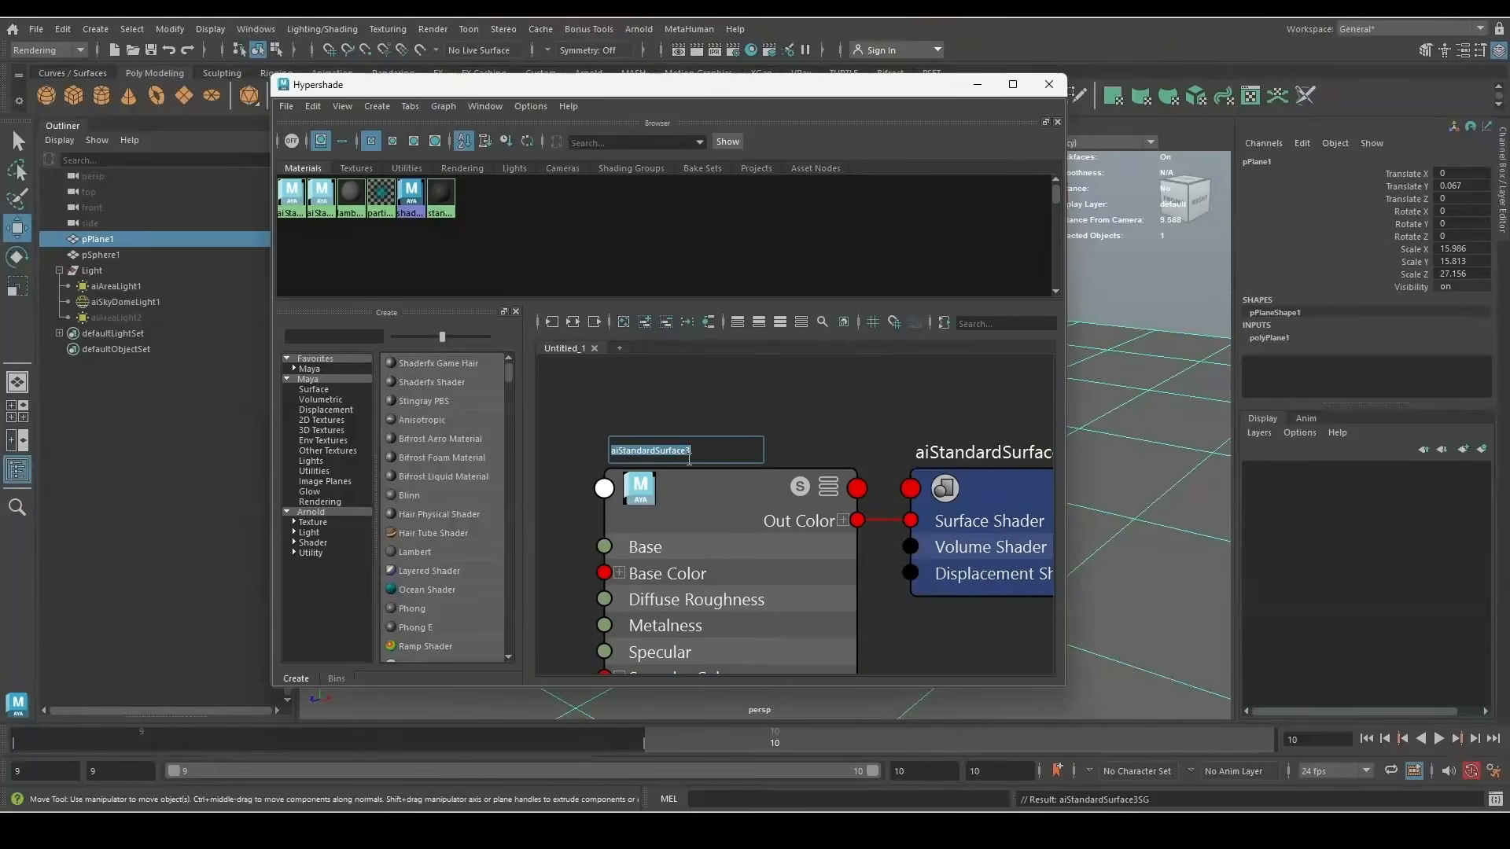
text(woo)
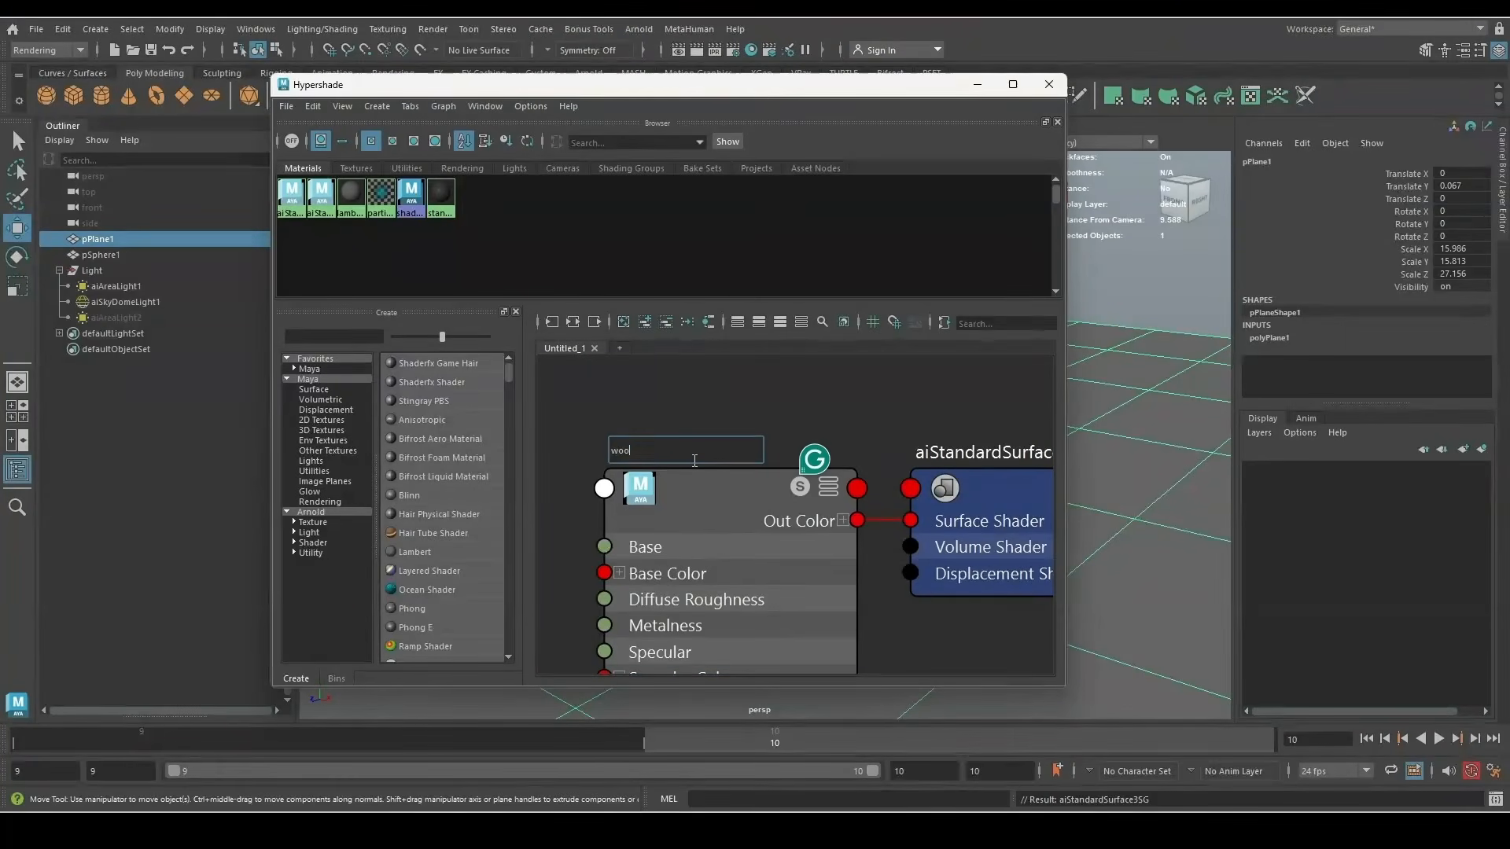
text(d_SHD)
key(Return)
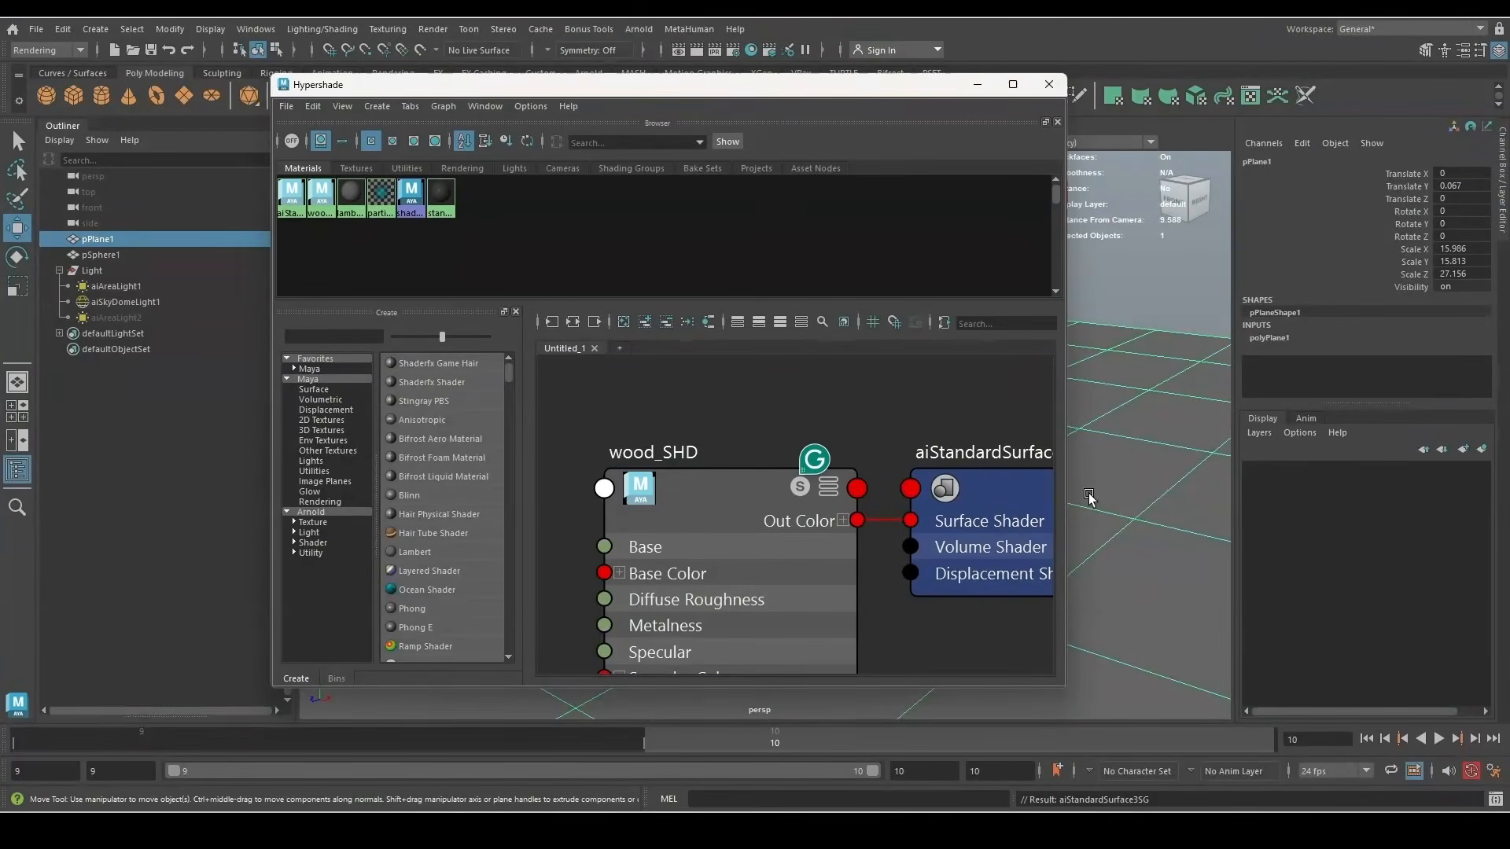
Drag the rough, normal, displacement and diffuse stained pine files from Explorer into the graph
right_drag(728, 477, 728, 432)
scroll(703, 391, down, 6)
click(692, 395)
scroll(665, 451, down, 3)
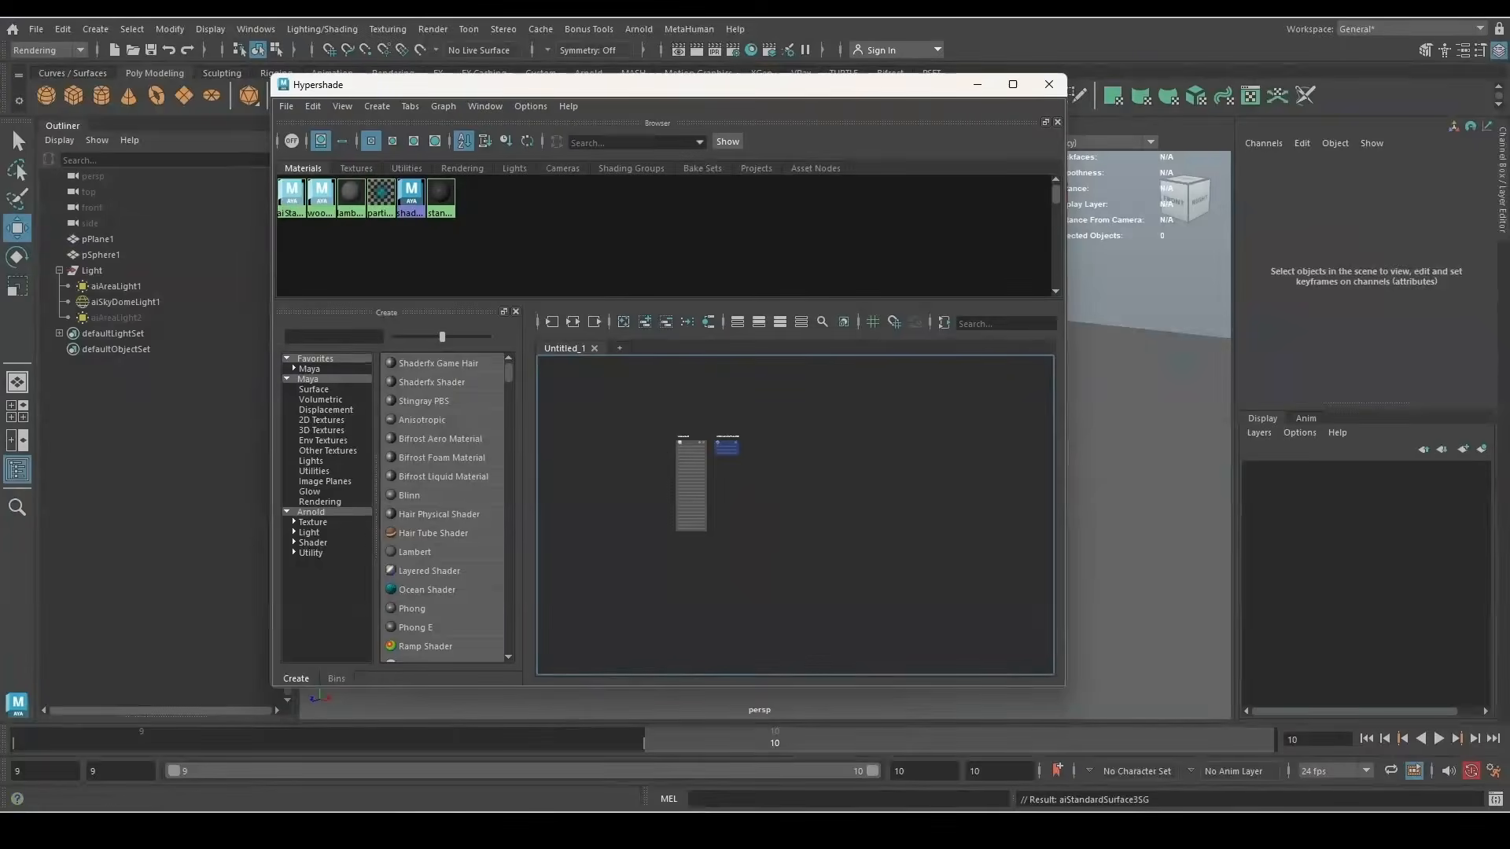
key(alt+Tab)
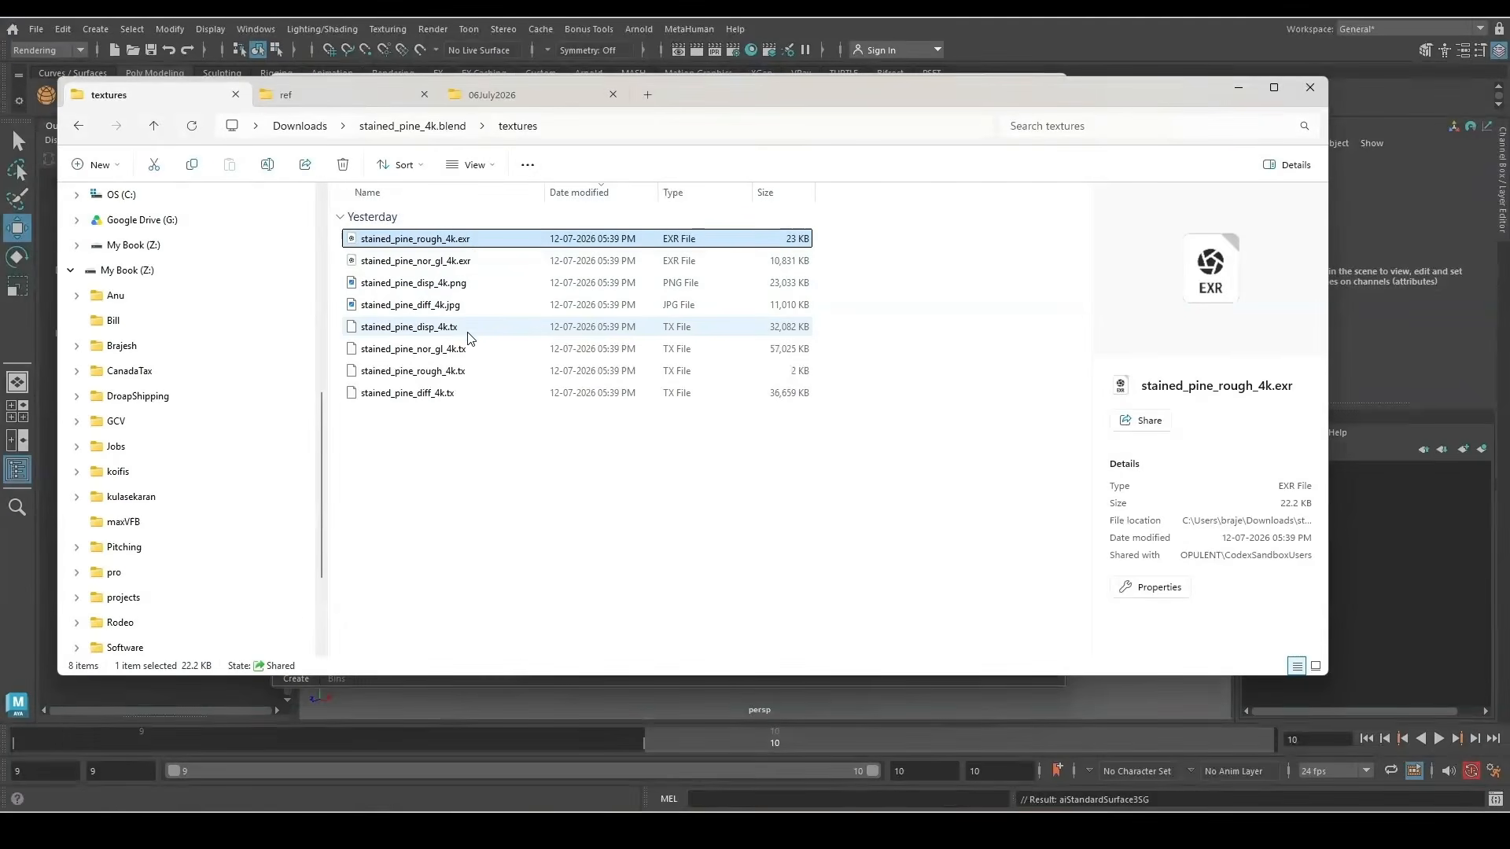
shift+click(430, 306)
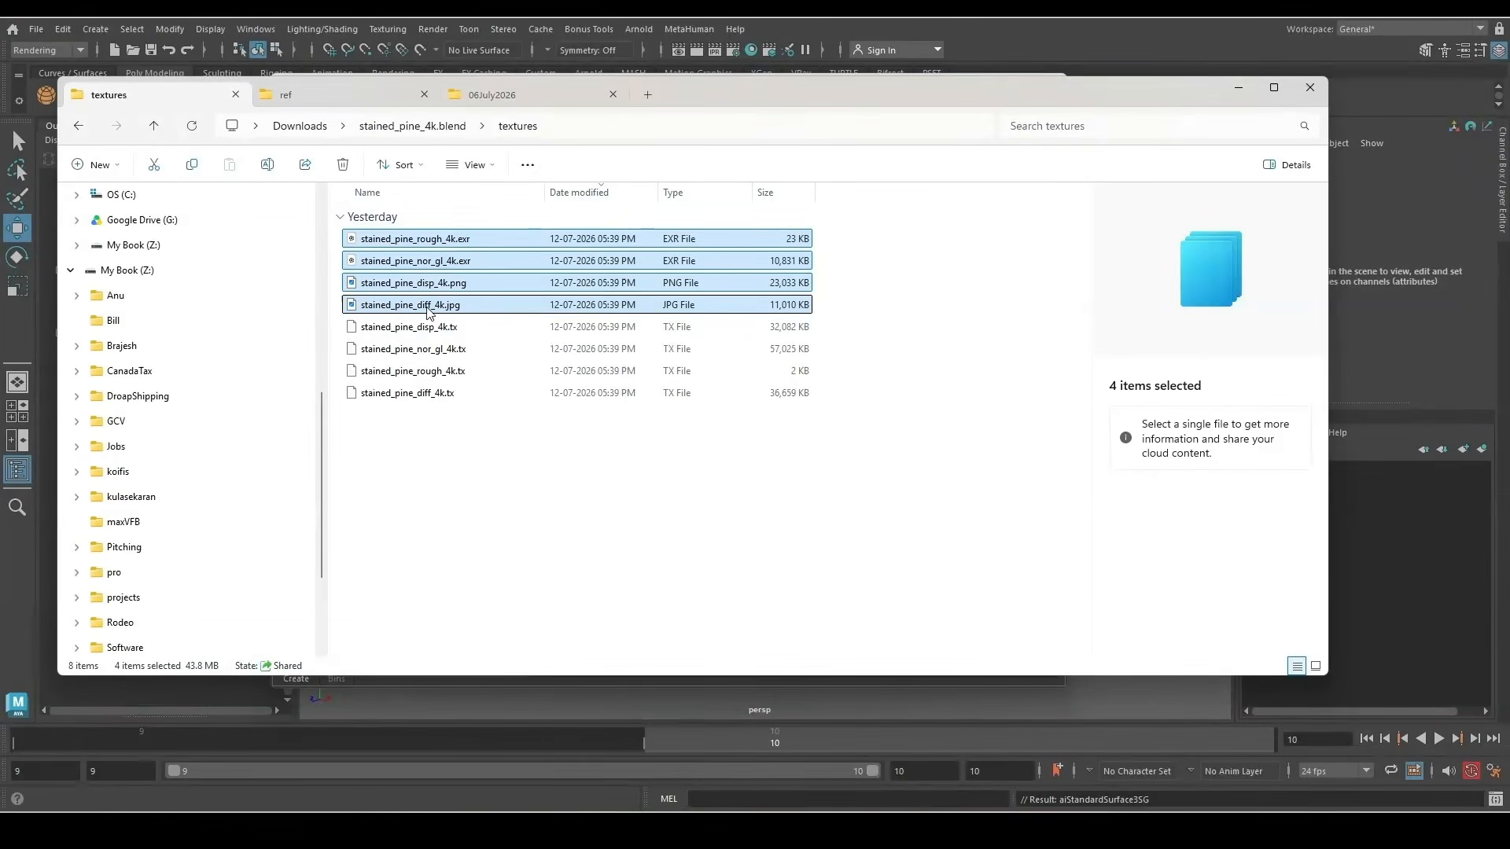
drag(730, 94, 717, 65)
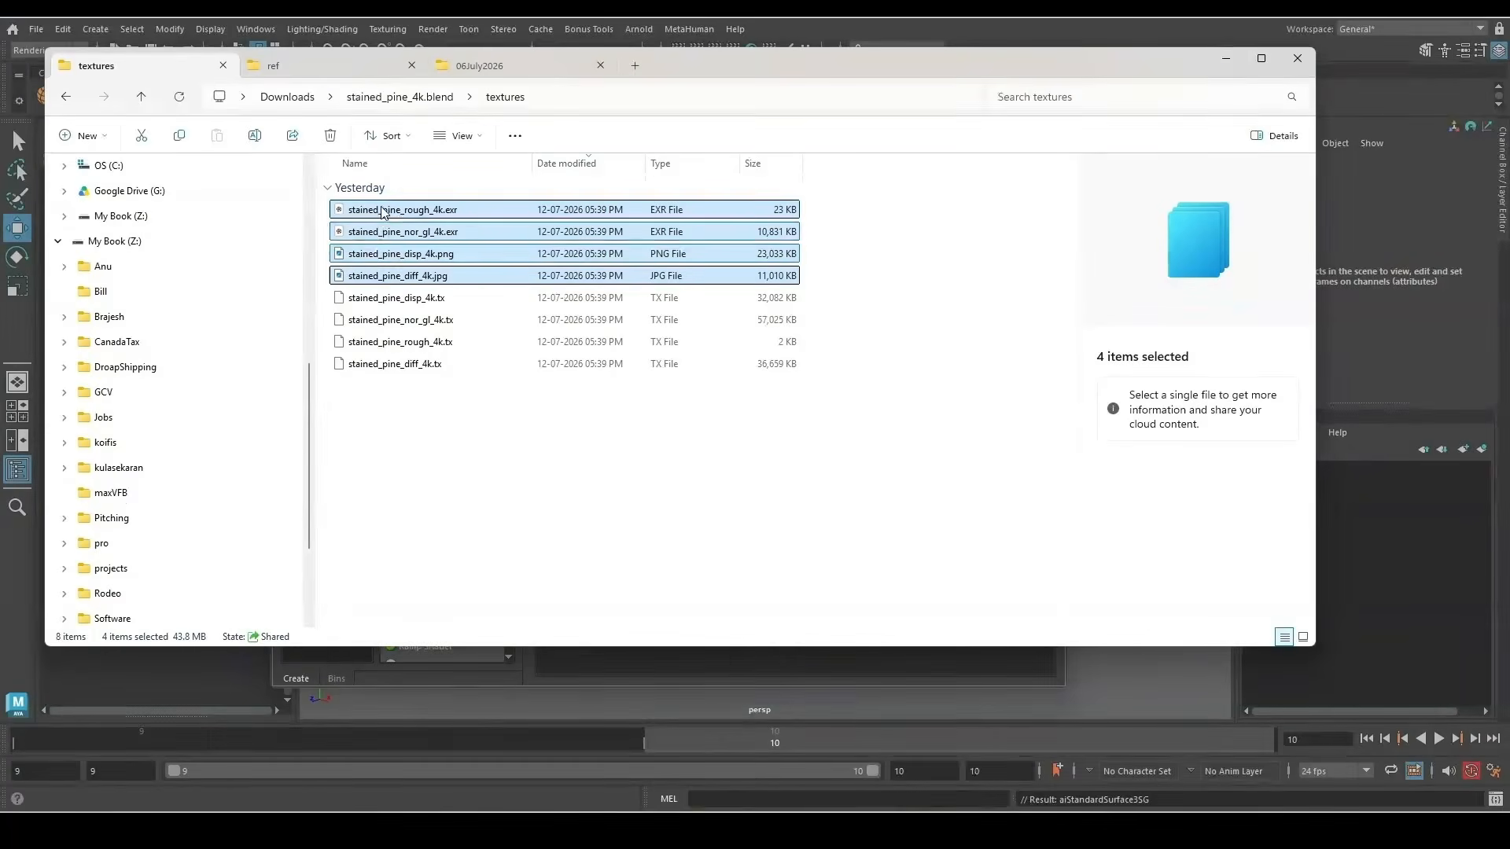
drag(376, 281, 750, 662)
Rearrange the imported texture nodes, moving them down and left in the graph
scroll(661, 534, down, 4)
scroll(814, 597, up, 4)
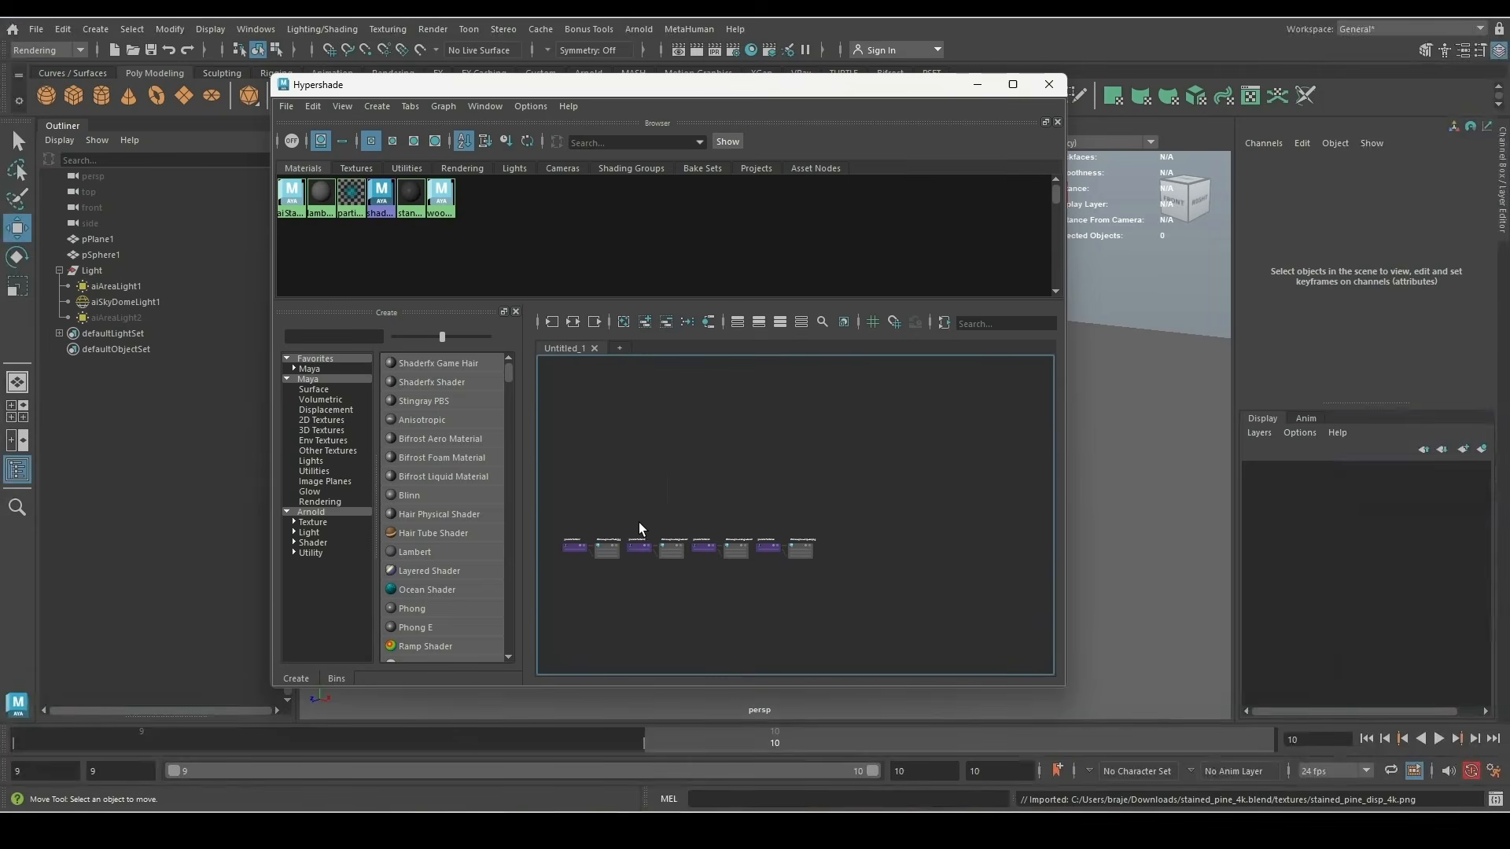
drag(638, 522, 744, 577)
drag(642, 552, 732, 591)
drag(734, 578, 673, 606)
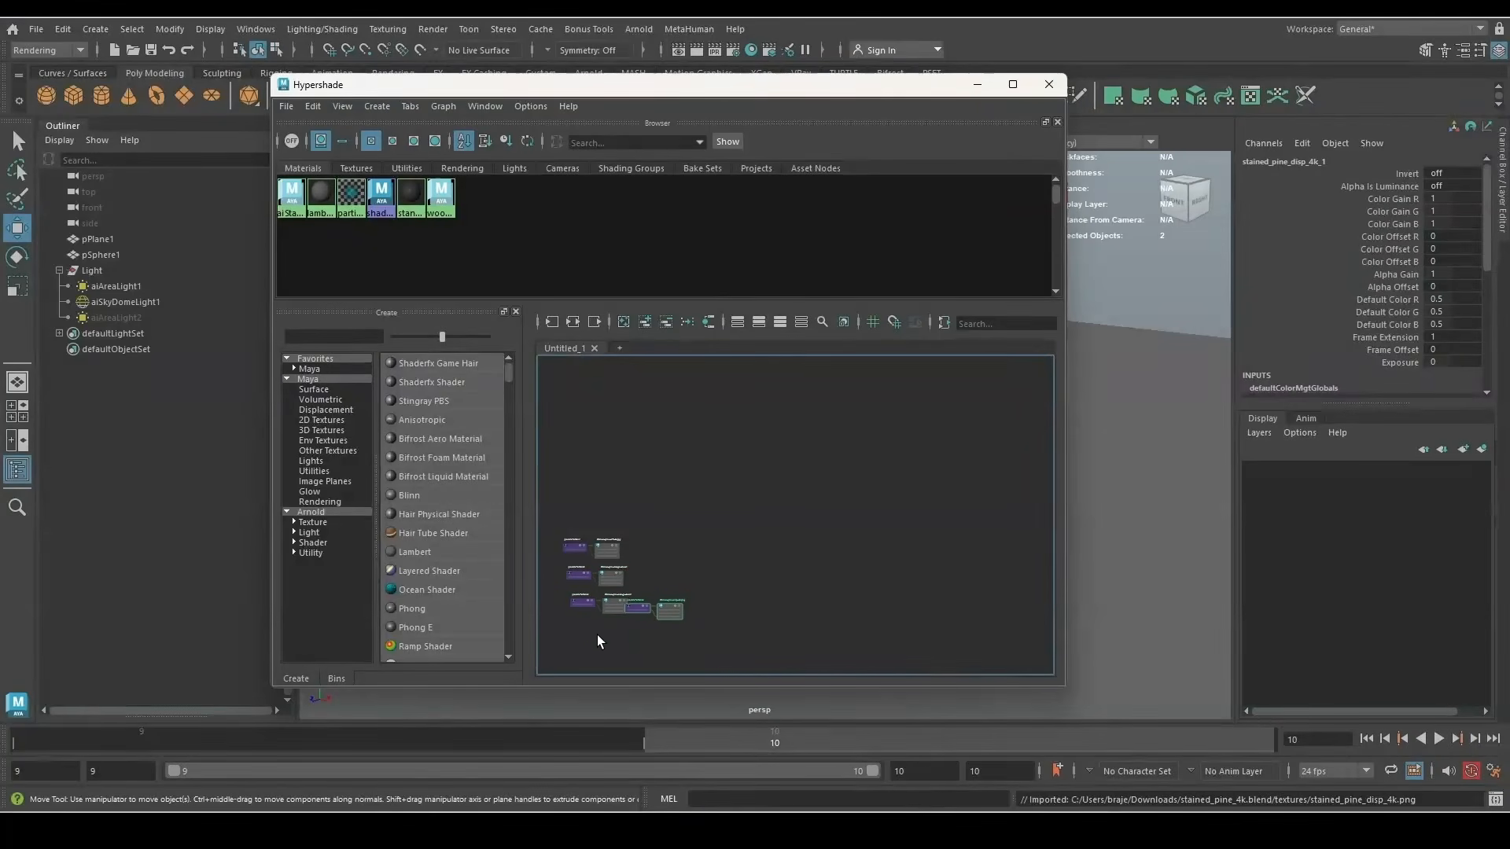
scroll(636, 580, down, 3)
scroll(613, 625, down, 2)
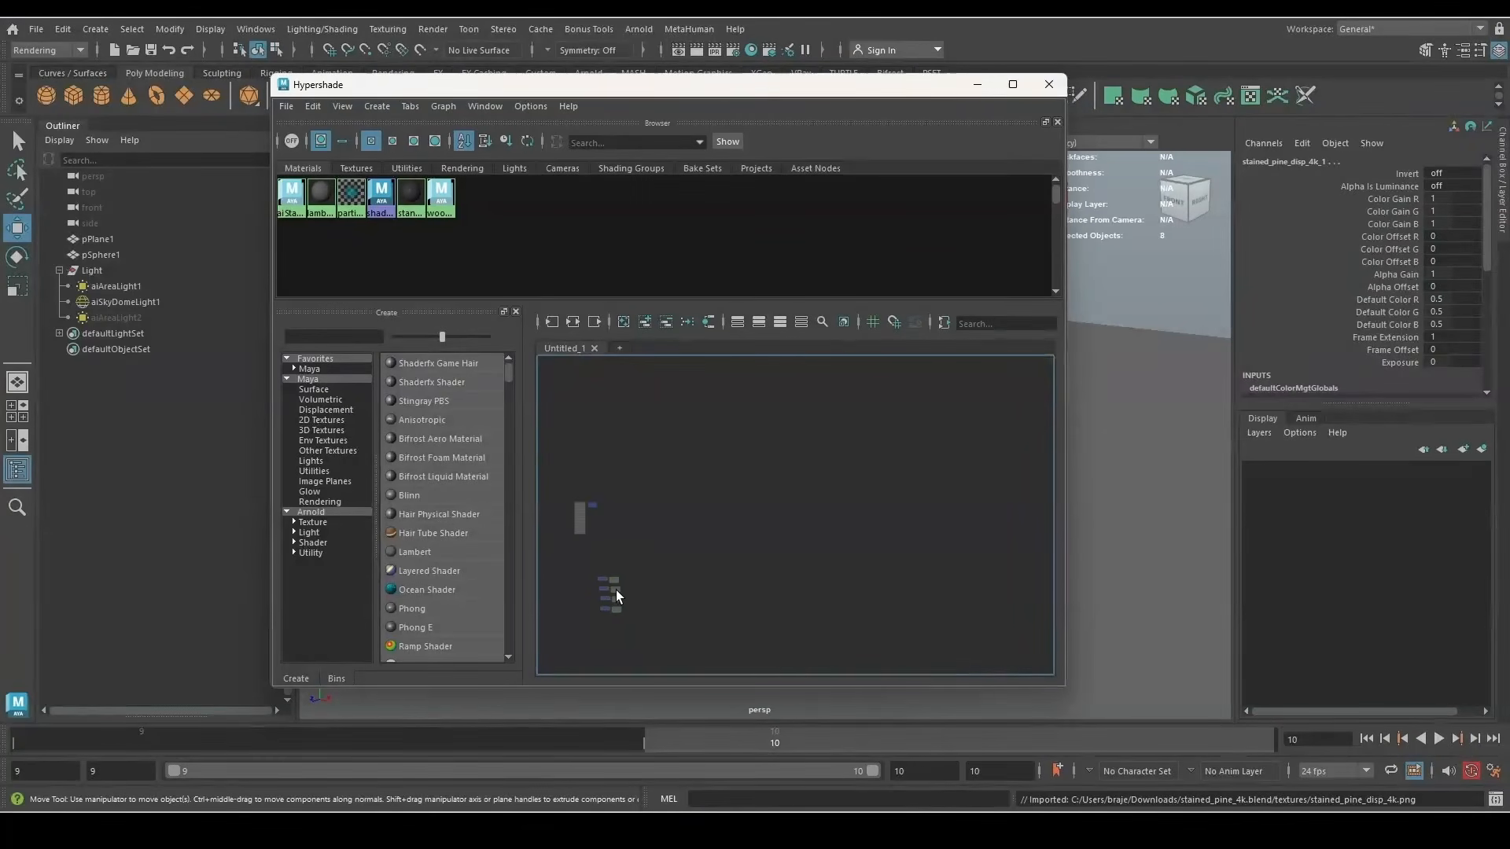
scroll(661, 512, up, 5)
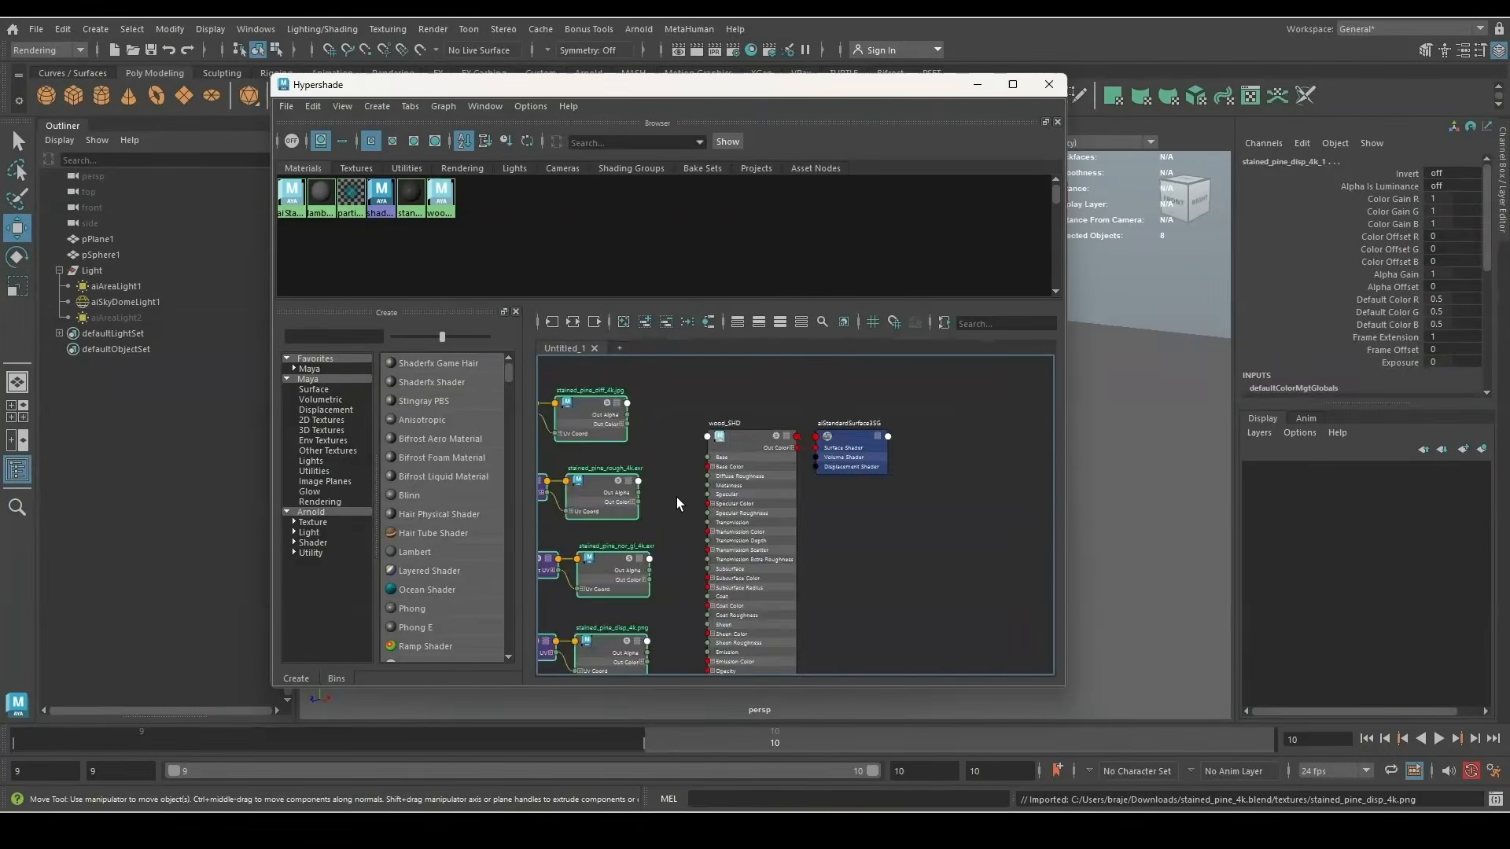
click(735, 415)
scroll(648, 559, down, 3)
scroll(653, 487, up, 3)
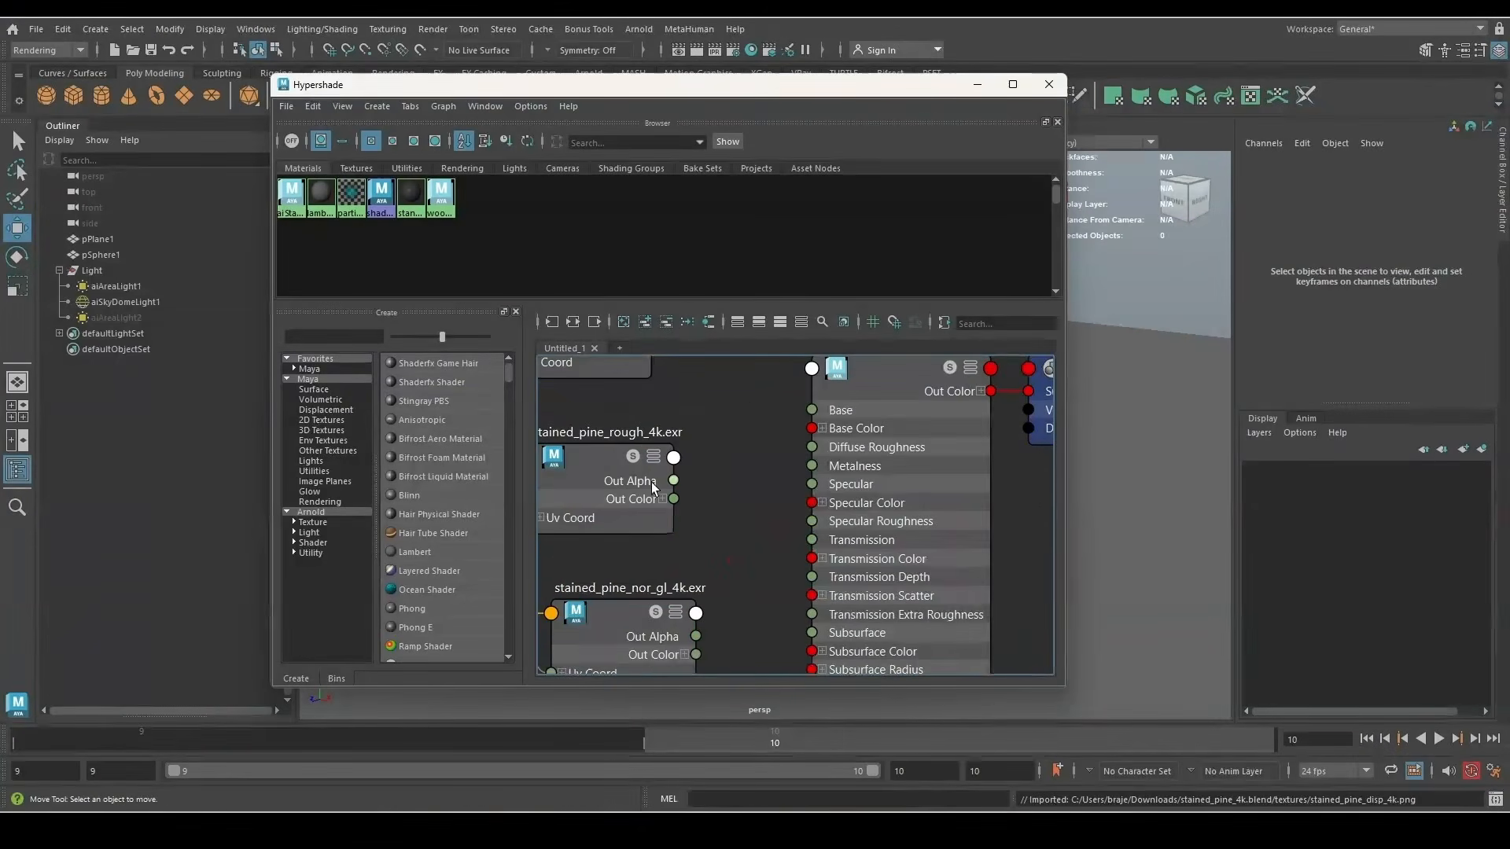
scroll(655, 511, down, 2)
scroll(645, 574, up, 2)
scroll(645, 464, down, 1)
scroll(644, 634, up, 1)
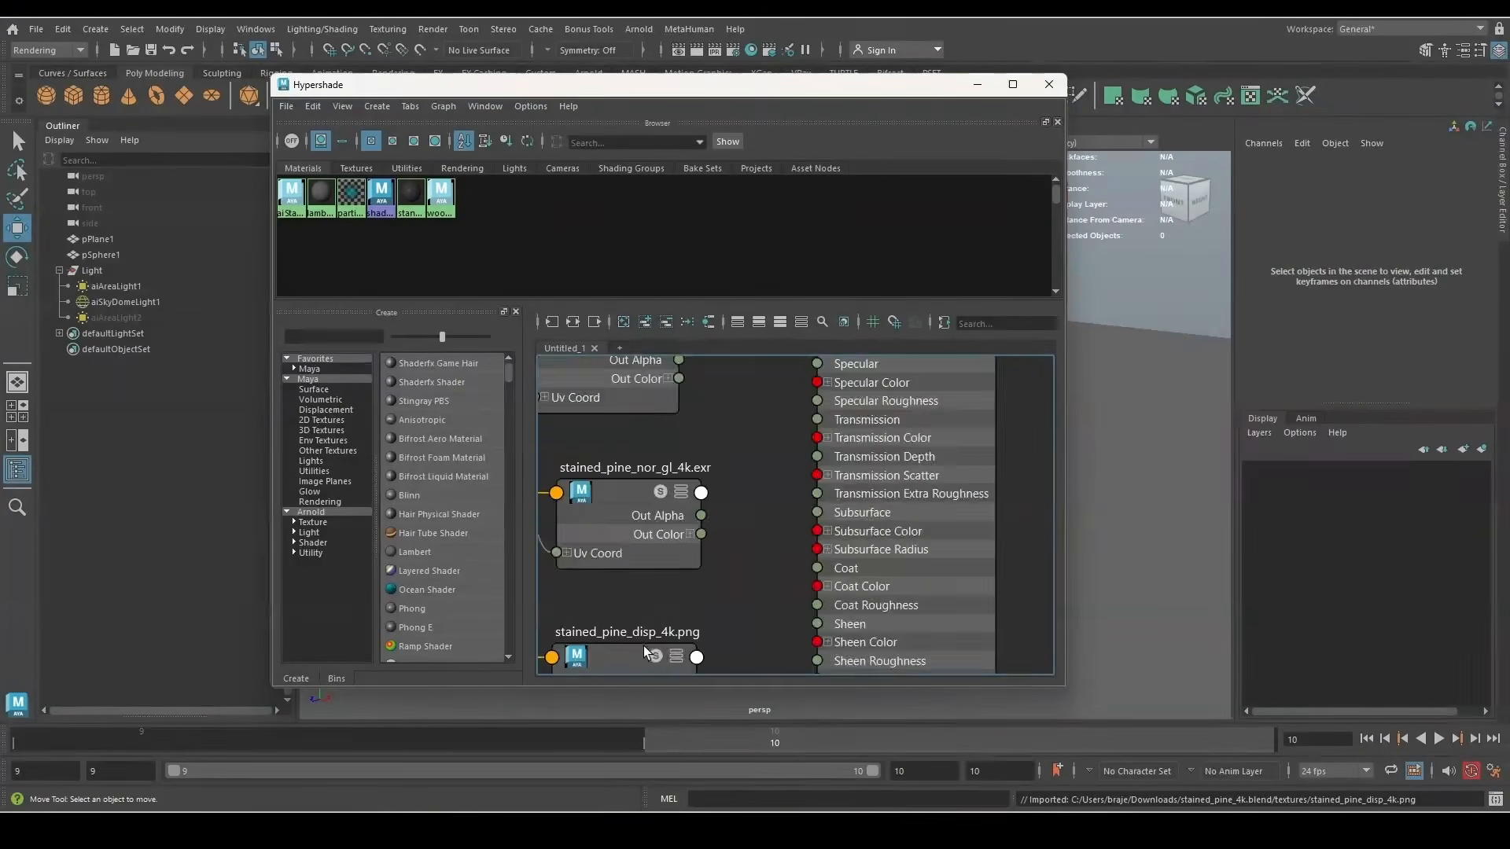
scroll(632, 557, down, 3)
Move the displacement nodes and shading group aside, and open the wood_SHD shading group's attributes
drag(576, 630, 633, 596)
drag(633, 598, 714, 662)
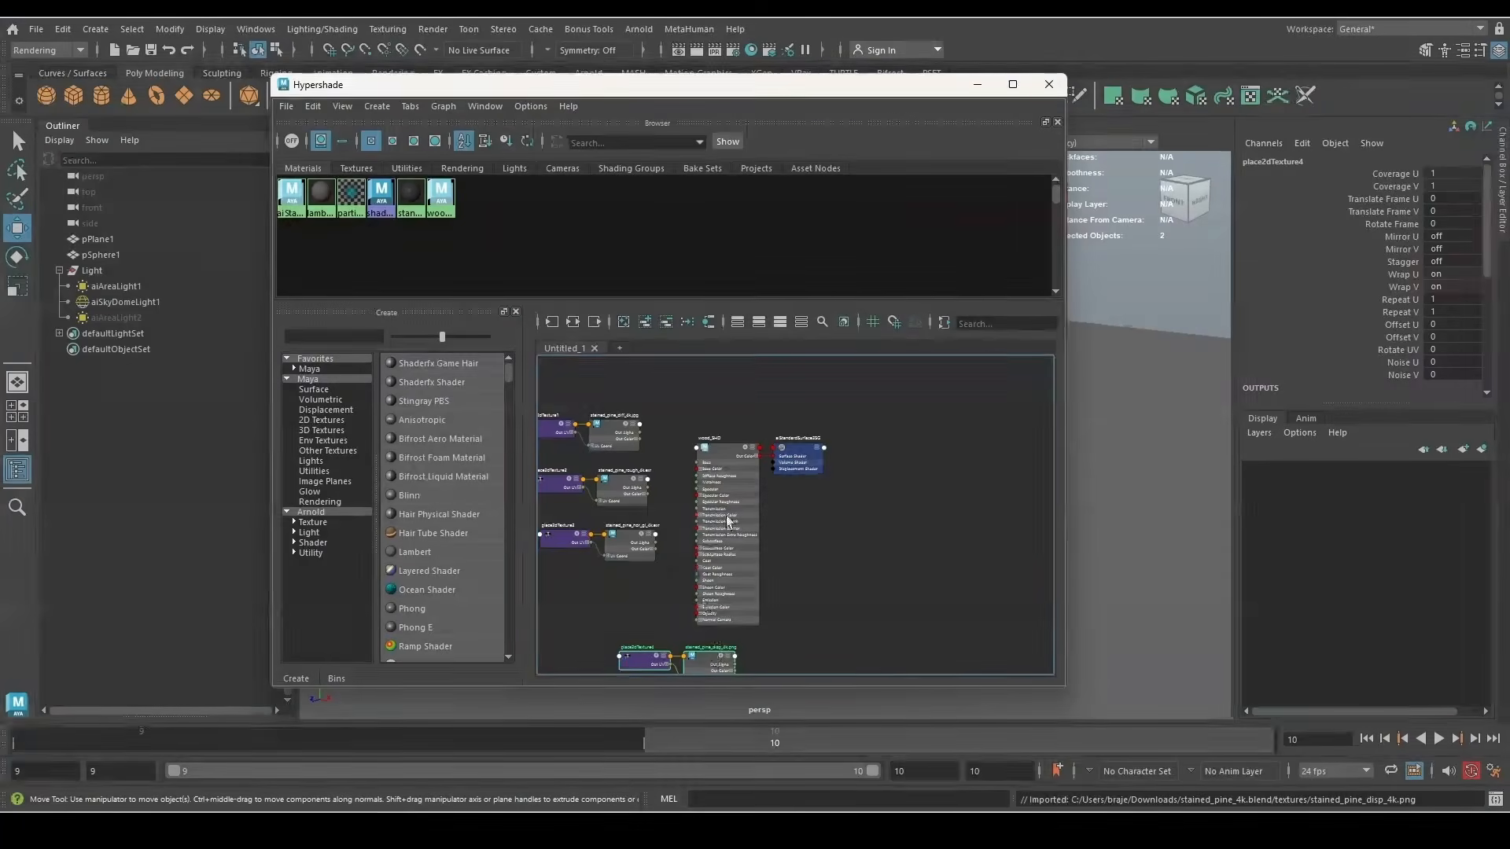
drag(806, 452, 835, 452)
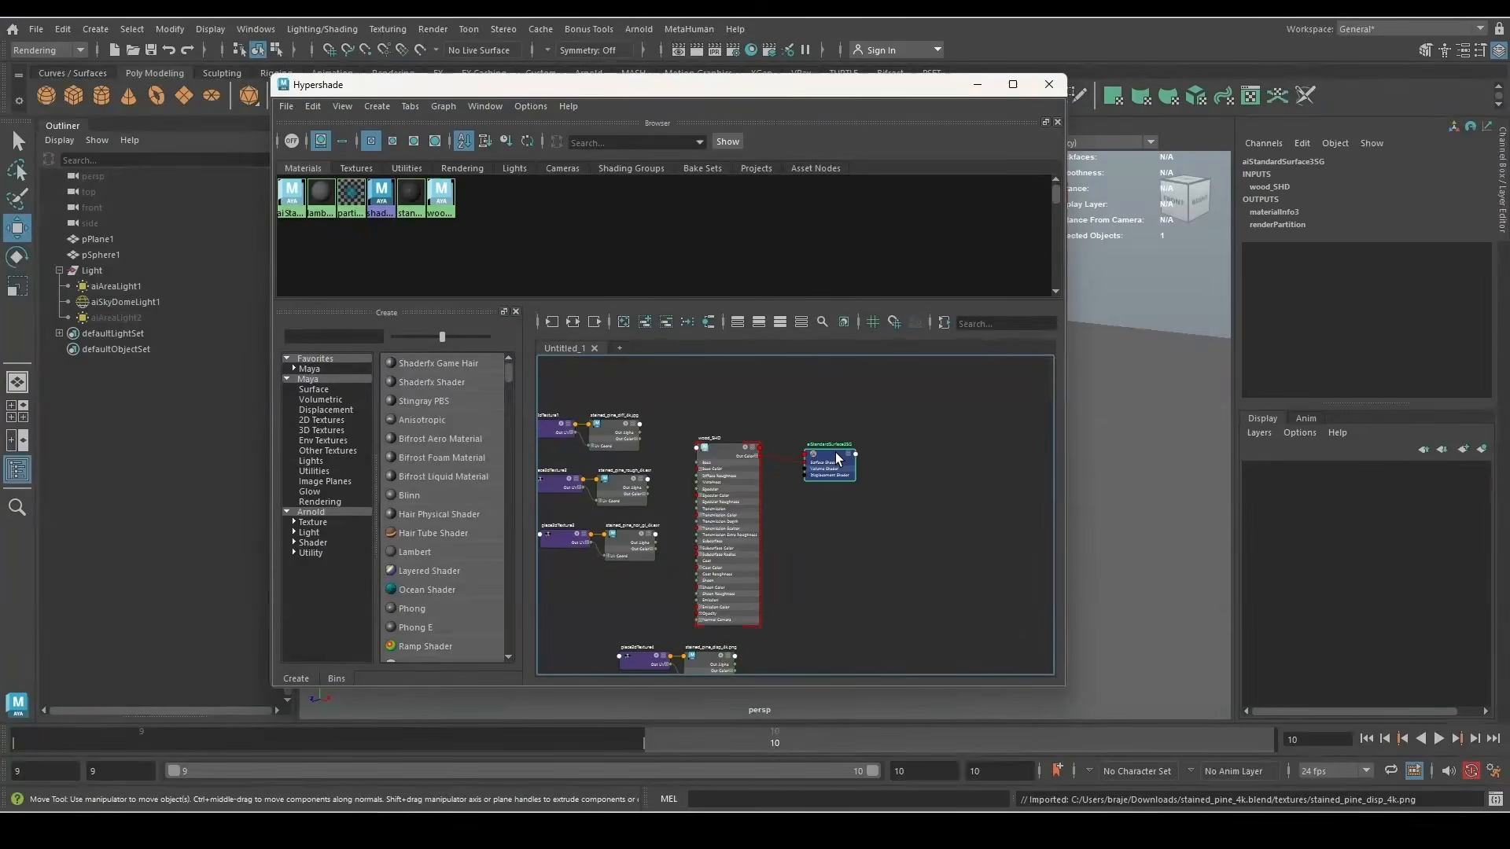
double_click(835, 451)
drag(381, 105, 1206, 177)
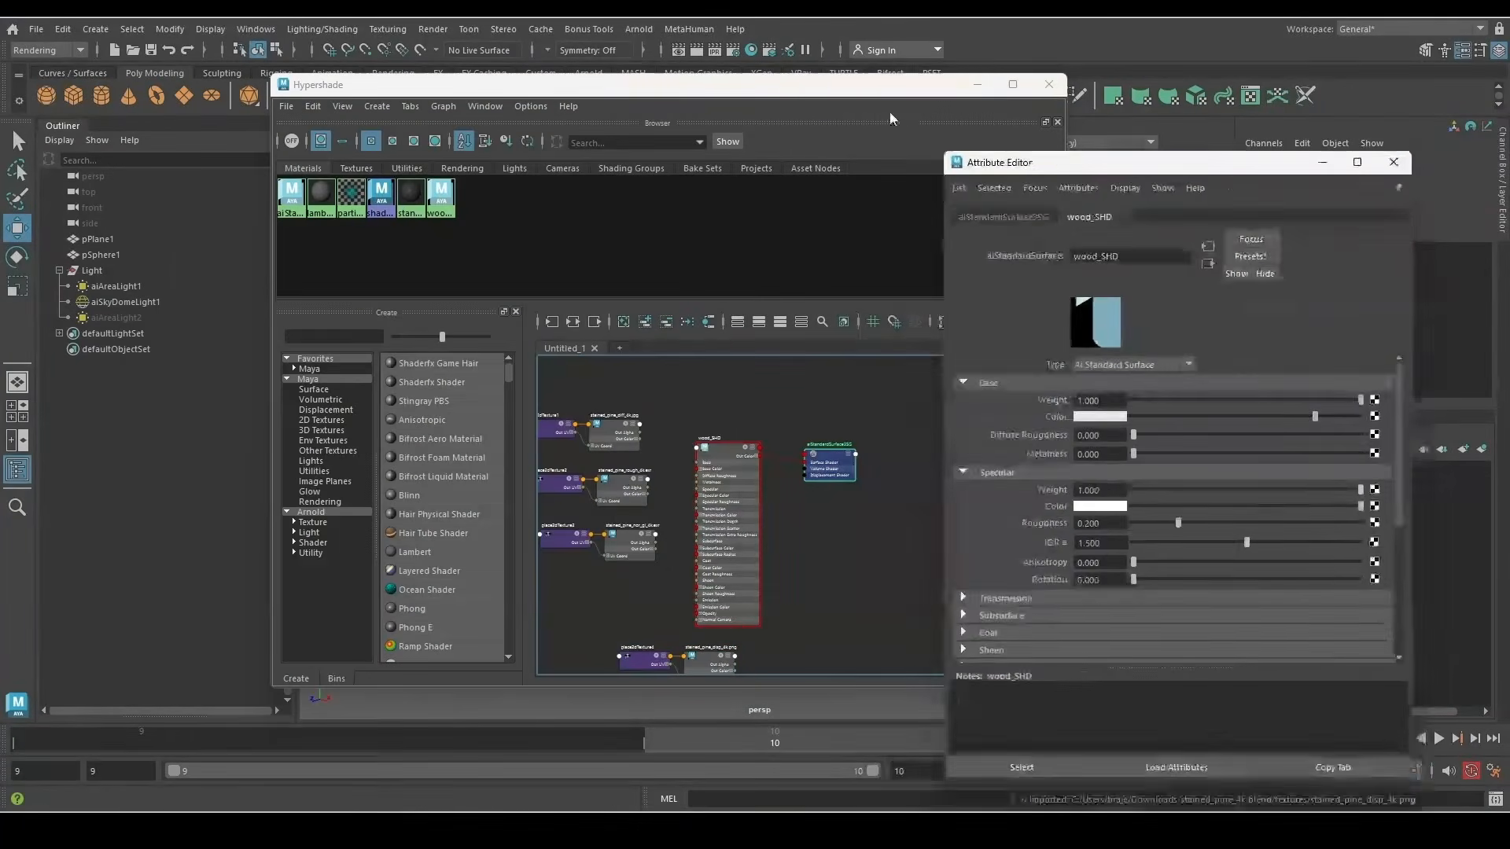
drag(860, 92, 629, 105)
Connect stained_pine_diff_4k to wood_SHD's Base Color and reveal the dark wood floor in the viewport
scroll(368, 447, up, 4)
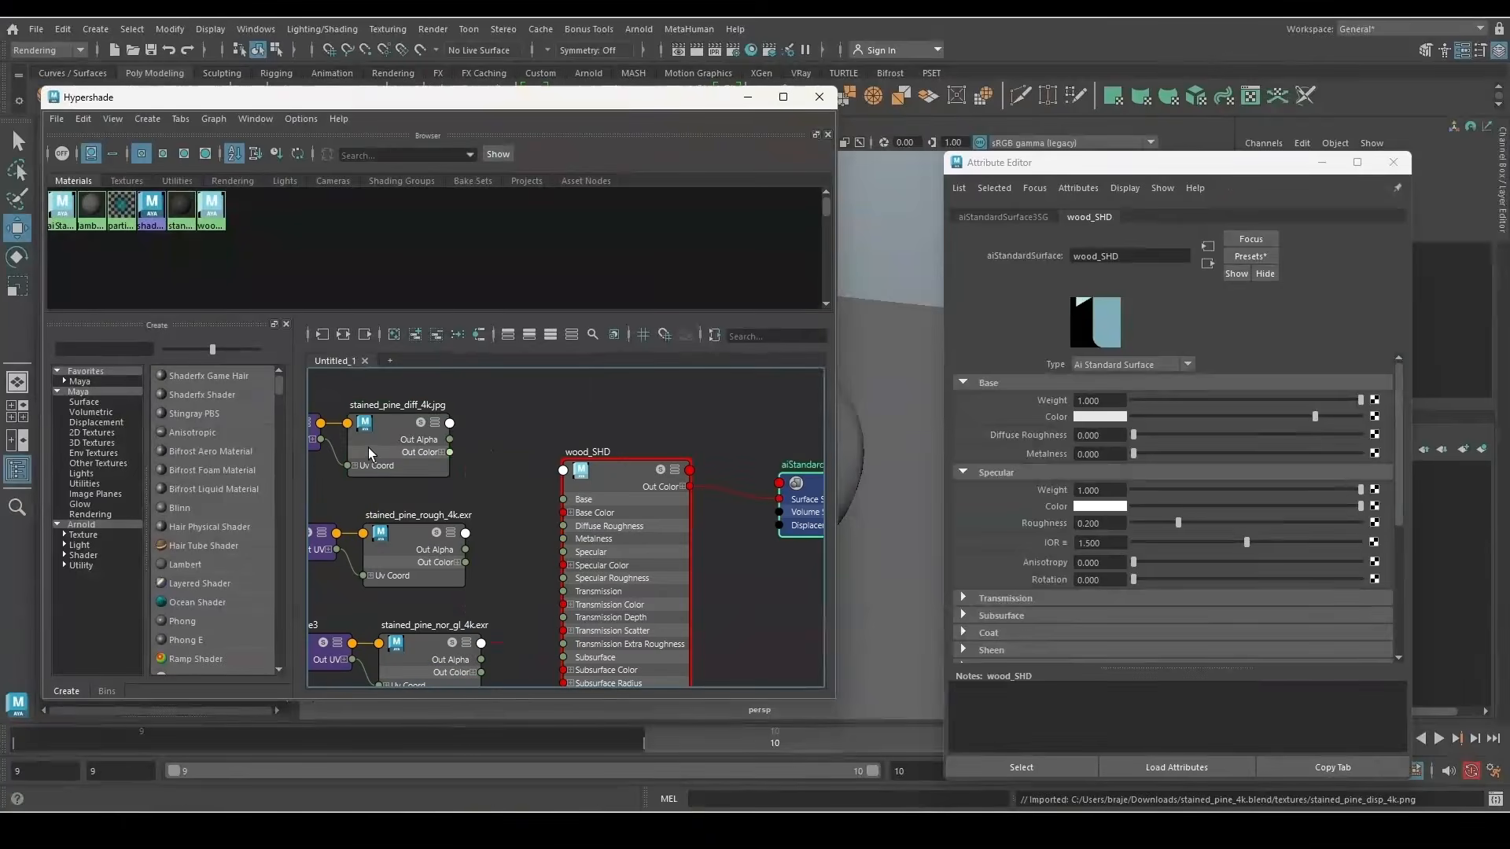
click(368, 447)
click(627, 483)
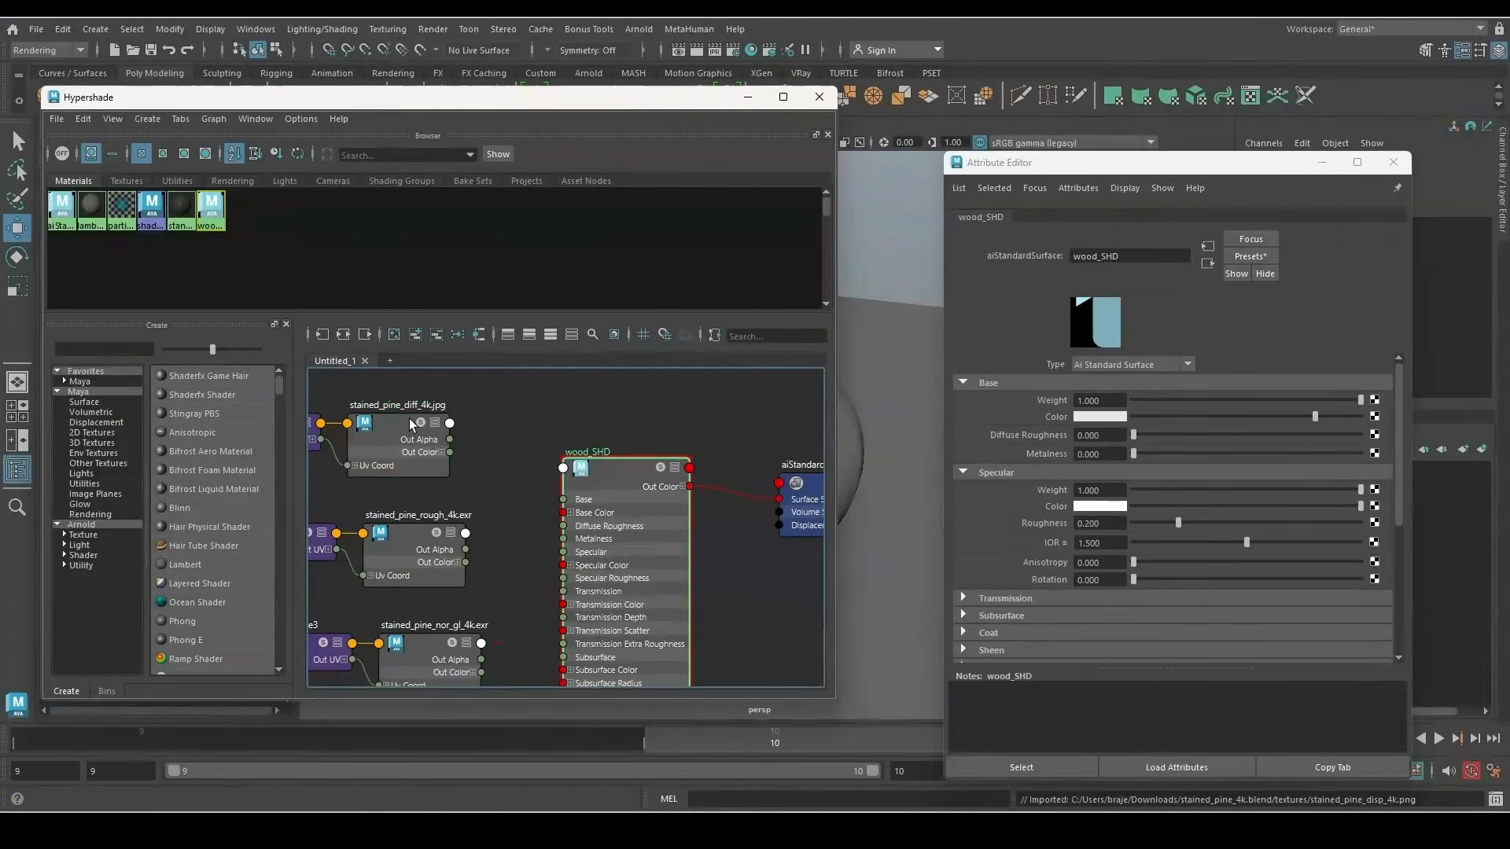
middle_drag(395, 425, 1030, 417)
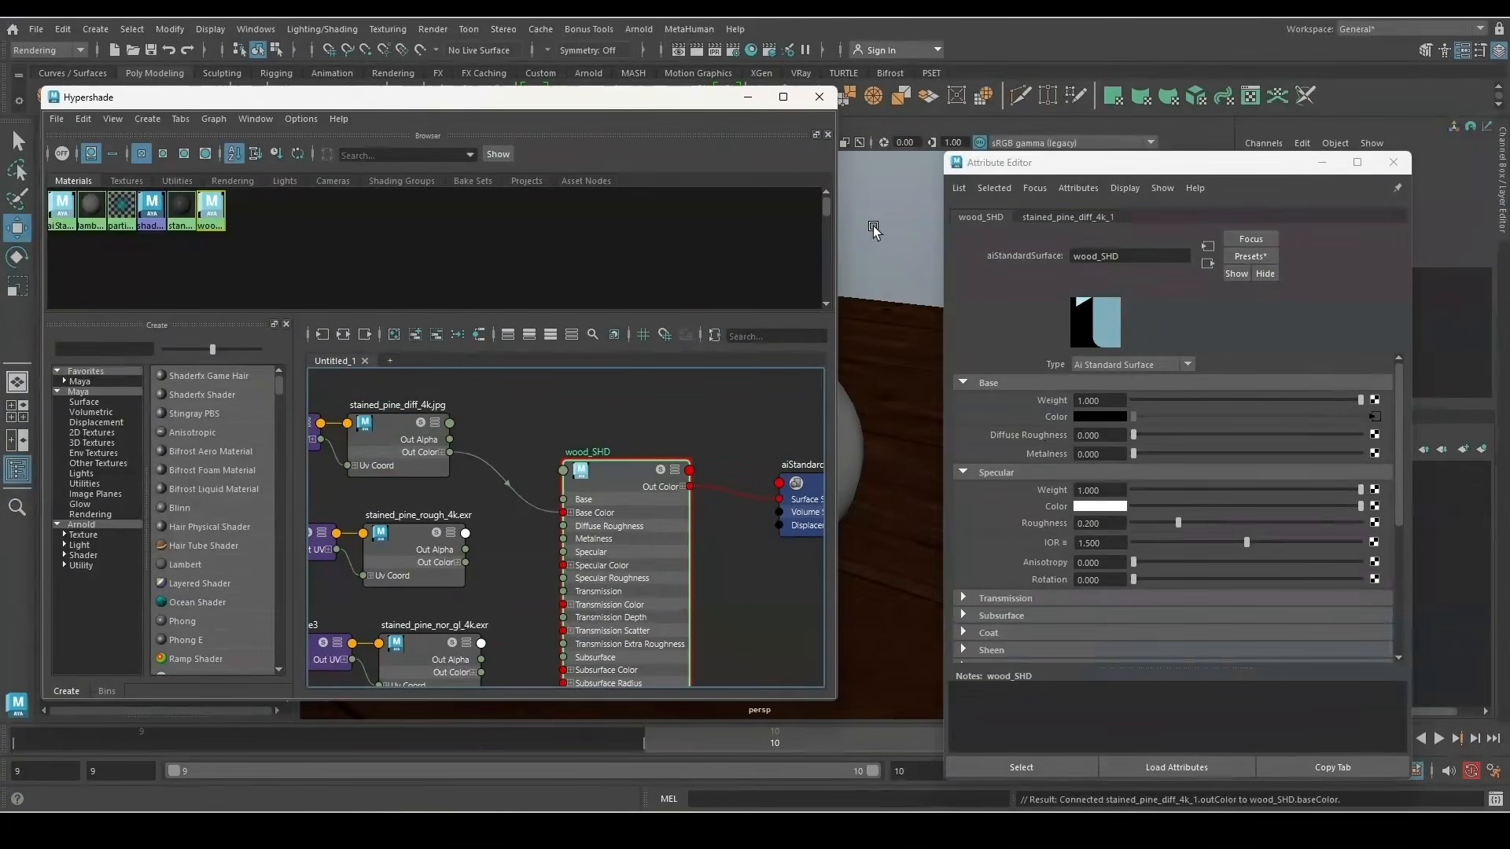
drag(657, 99, 407, 370)
drag(1187, 169, 1271, 526)
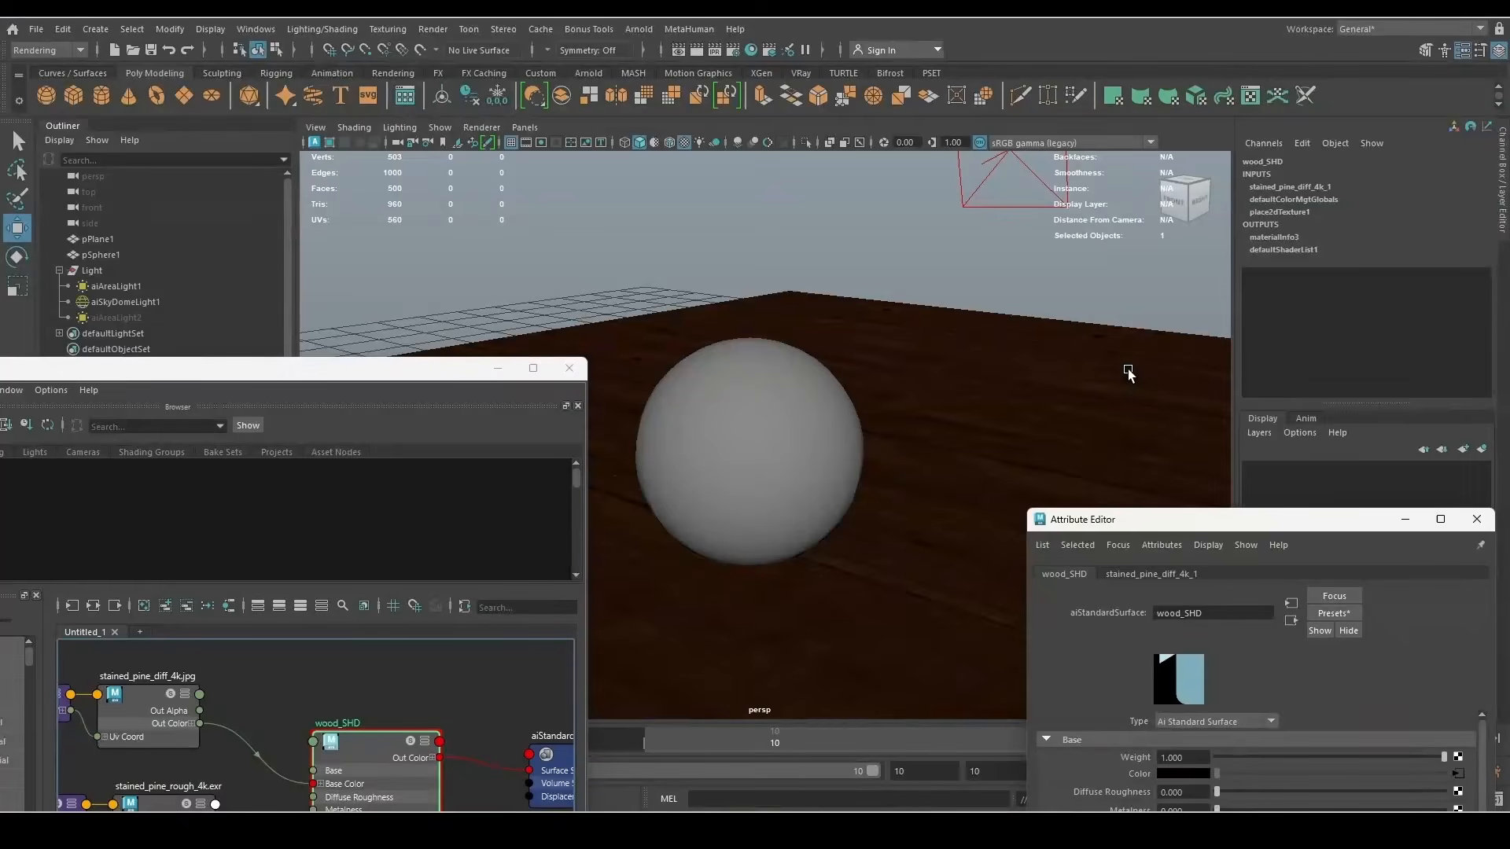
alt+drag(997, 346, 1021, 428)
scroll(975, 440, down, 5)
alt+middle_drag(794, 472, 910, 328)
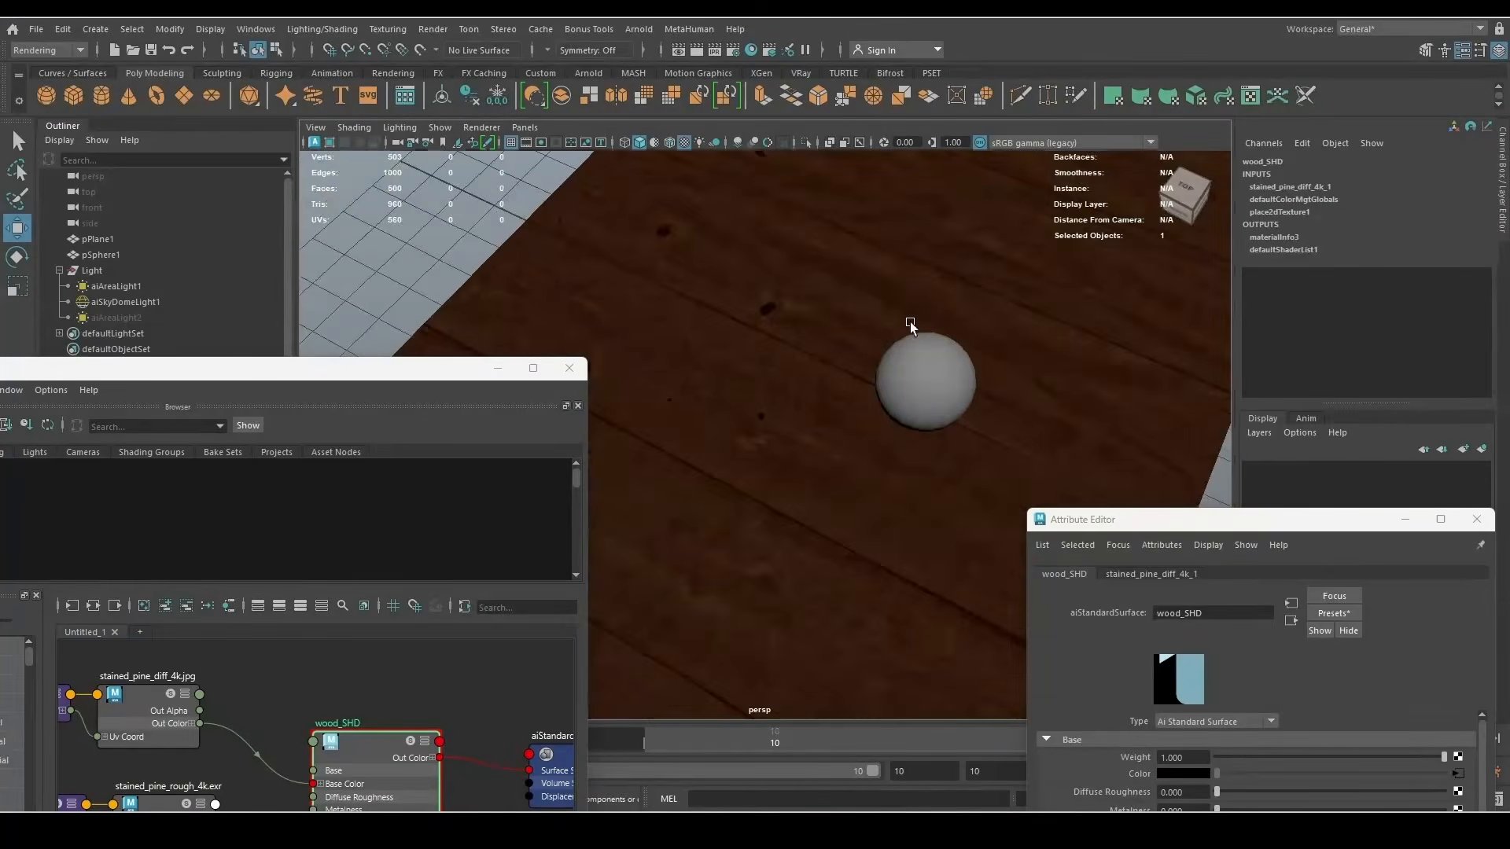
scroll(840, 494, up, 3)
alt+right_drag(839, 494, 1030, 641)
alt+middle_drag(846, 394, 779, 314)
alt+right_drag(779, 314, 846, 614)
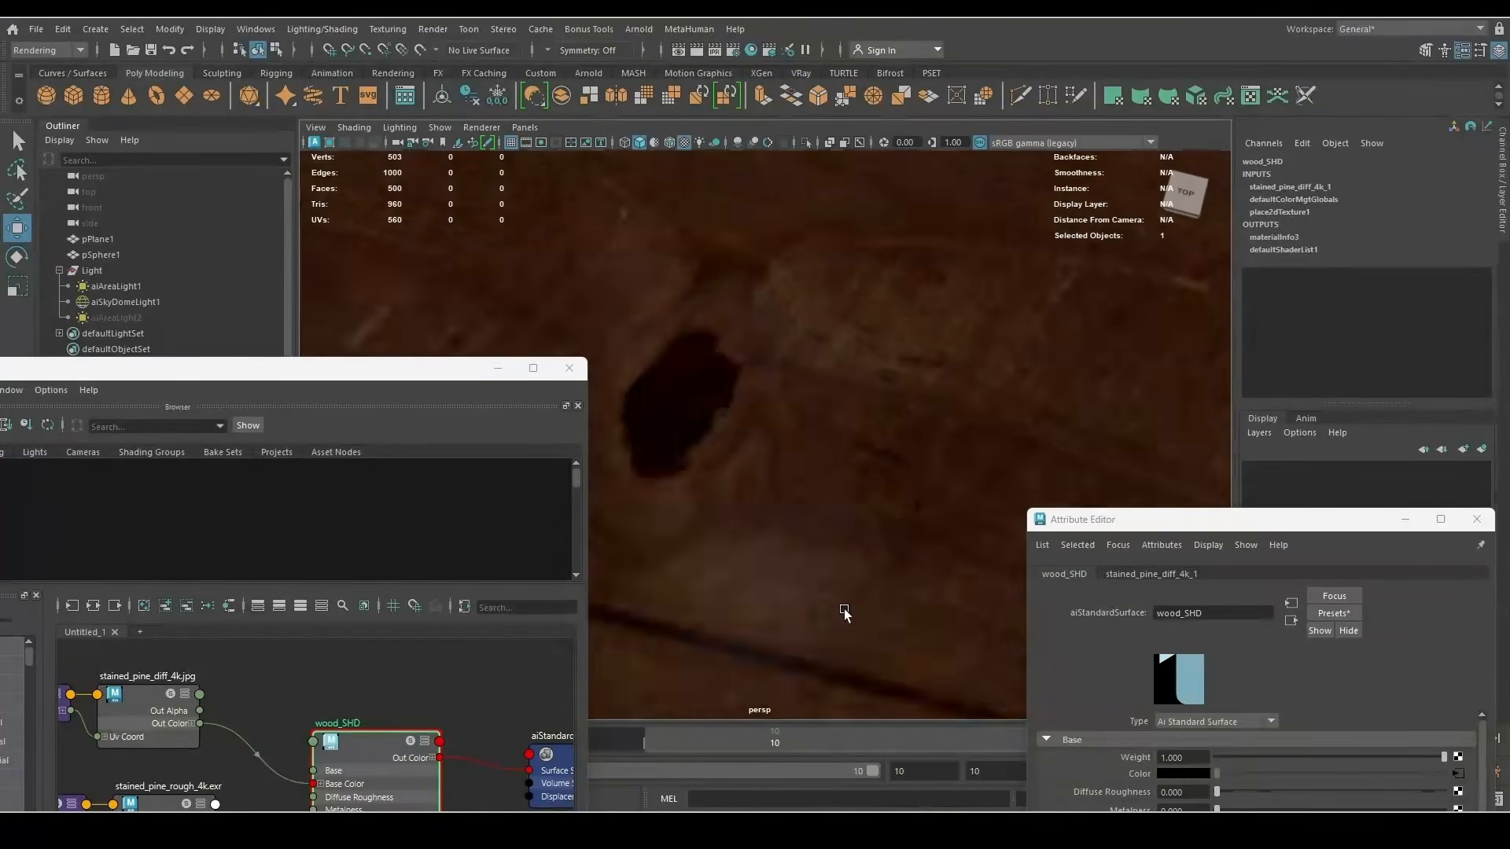
alt+middle_drag(718, 279, 793, 288)
alt+right_drag(793, 288, 637, 306)
alt+middle_drag(889, 327, 846, 492)
alt+right_drag(846, 493, 707, 440)
alt+drag(787, 393, 766, 245)
Create camera1 and look through it in the viewport
click(94, 29)
mouse_move(236, 131)
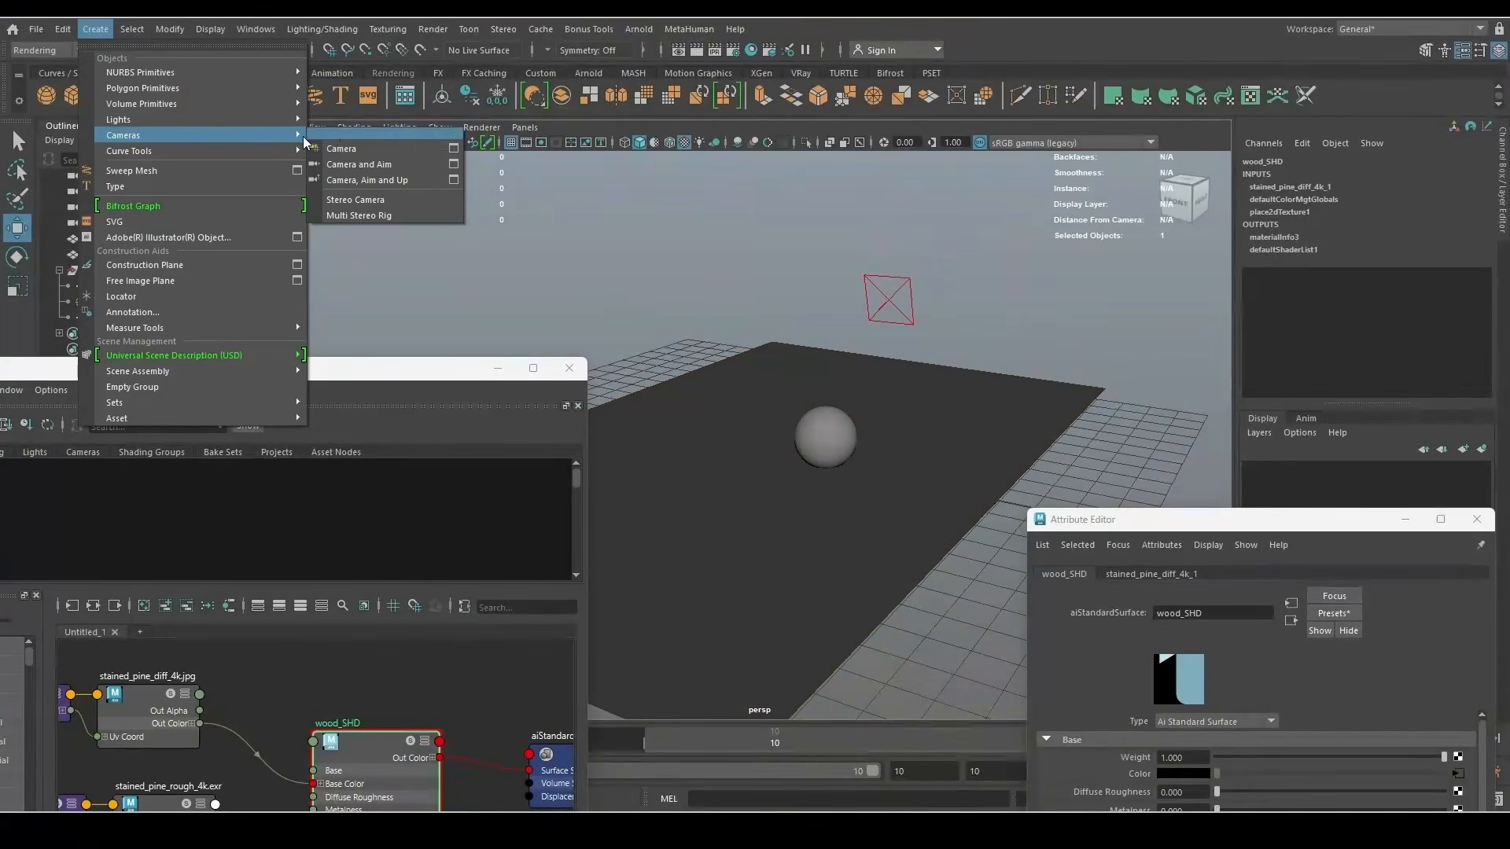
click(371, 154)
click(519, 133)
mouse_move(548, 146)
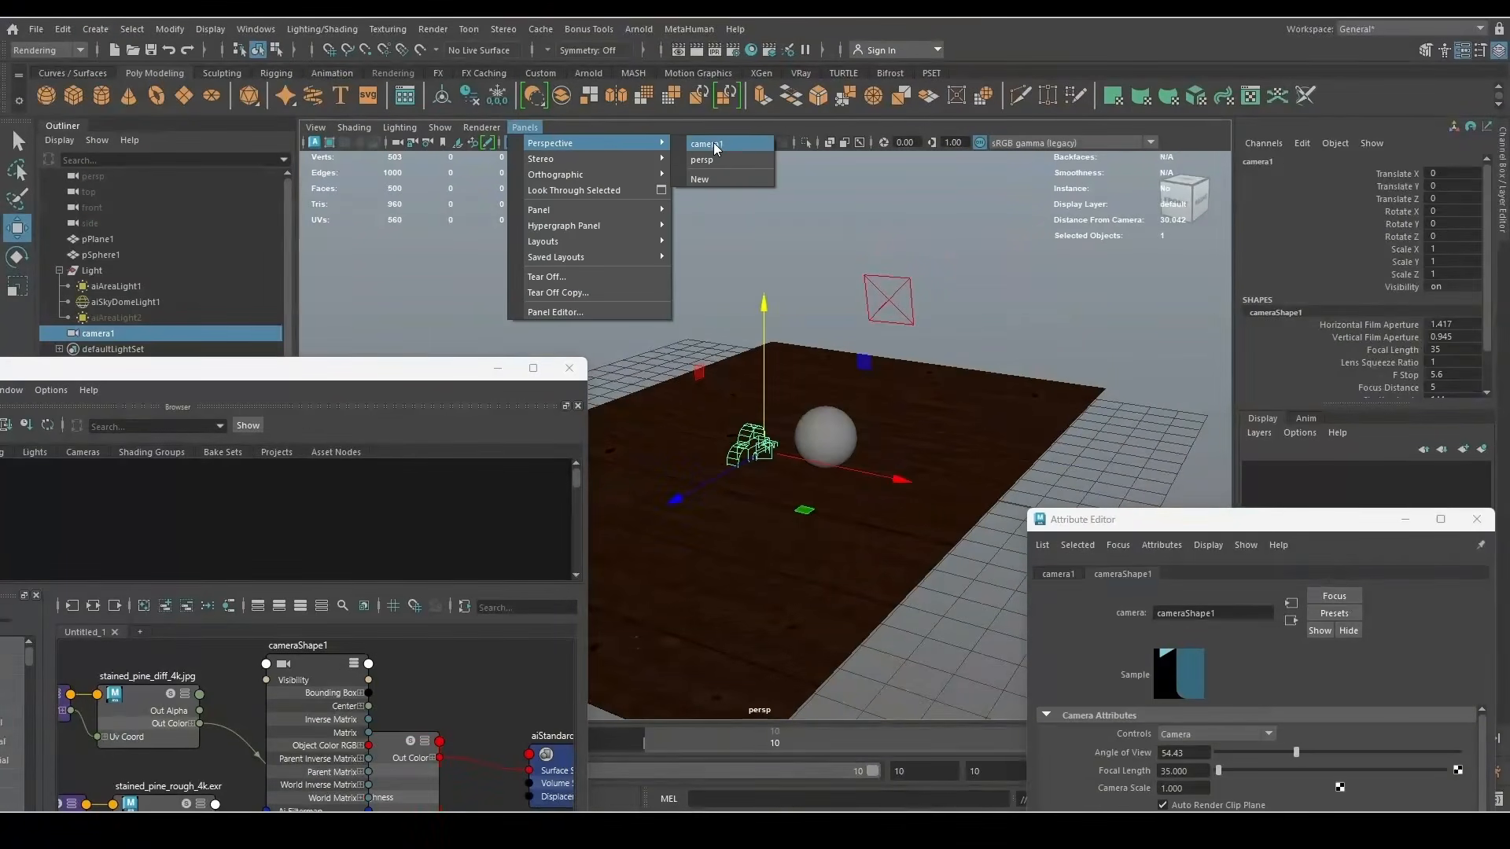
click(720, 146)
Frame the sphere on the wood floor from camera1 with the resolution gate shown
alt+drag(849, 263, 810, 341)
alt+right_drag(810, 340, 632, 295)
alt+drag(843, 287, 725, 293)
alt+middle_drag(725, 293, 815, 206)
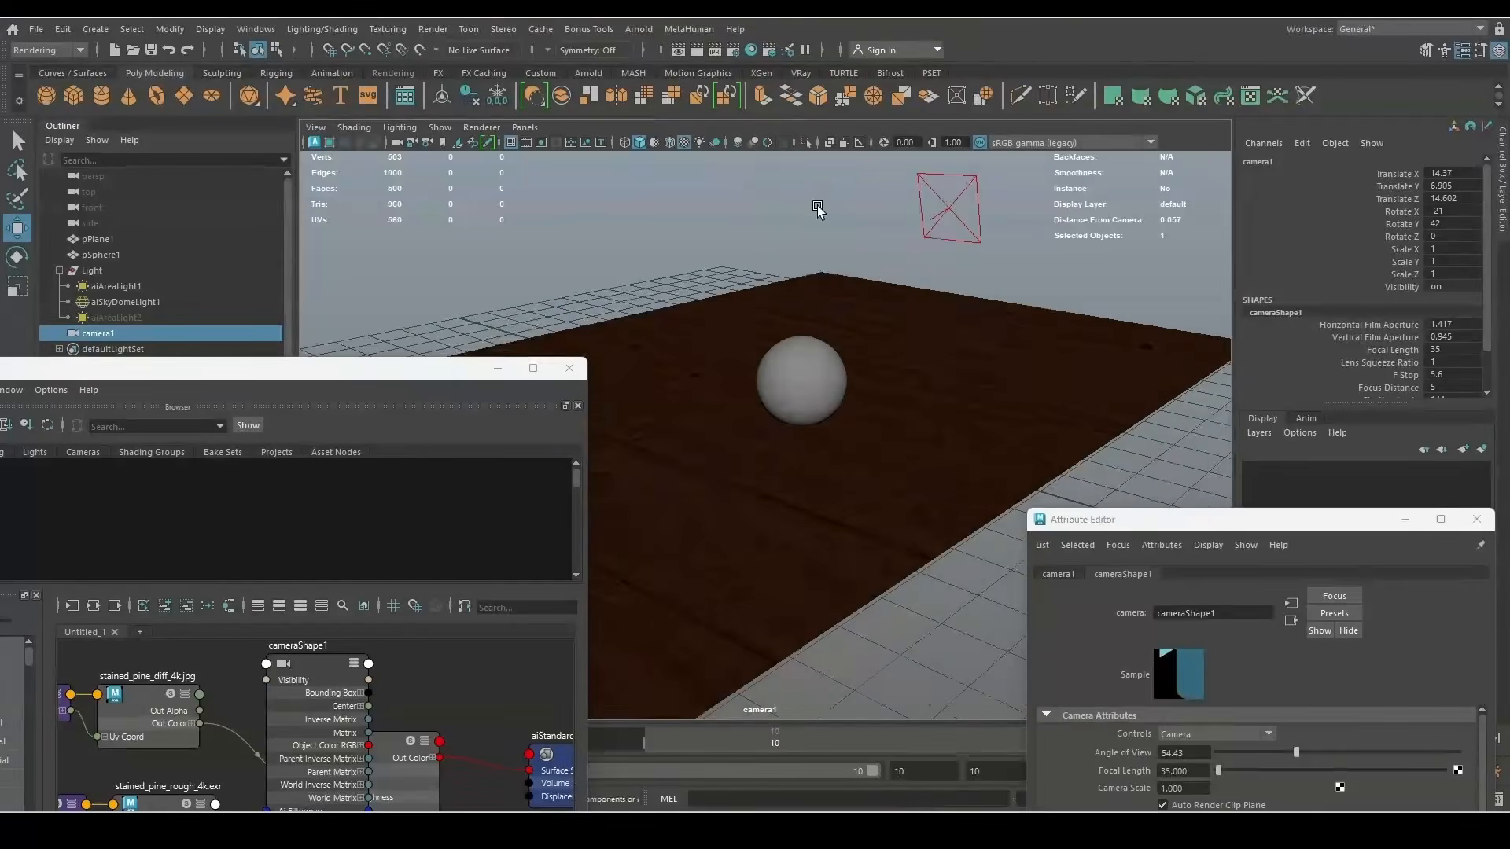
click(542, 144)
alt+right_drag(749, 285, 778, 368)
alt+drag(779, 368, 819, 358)
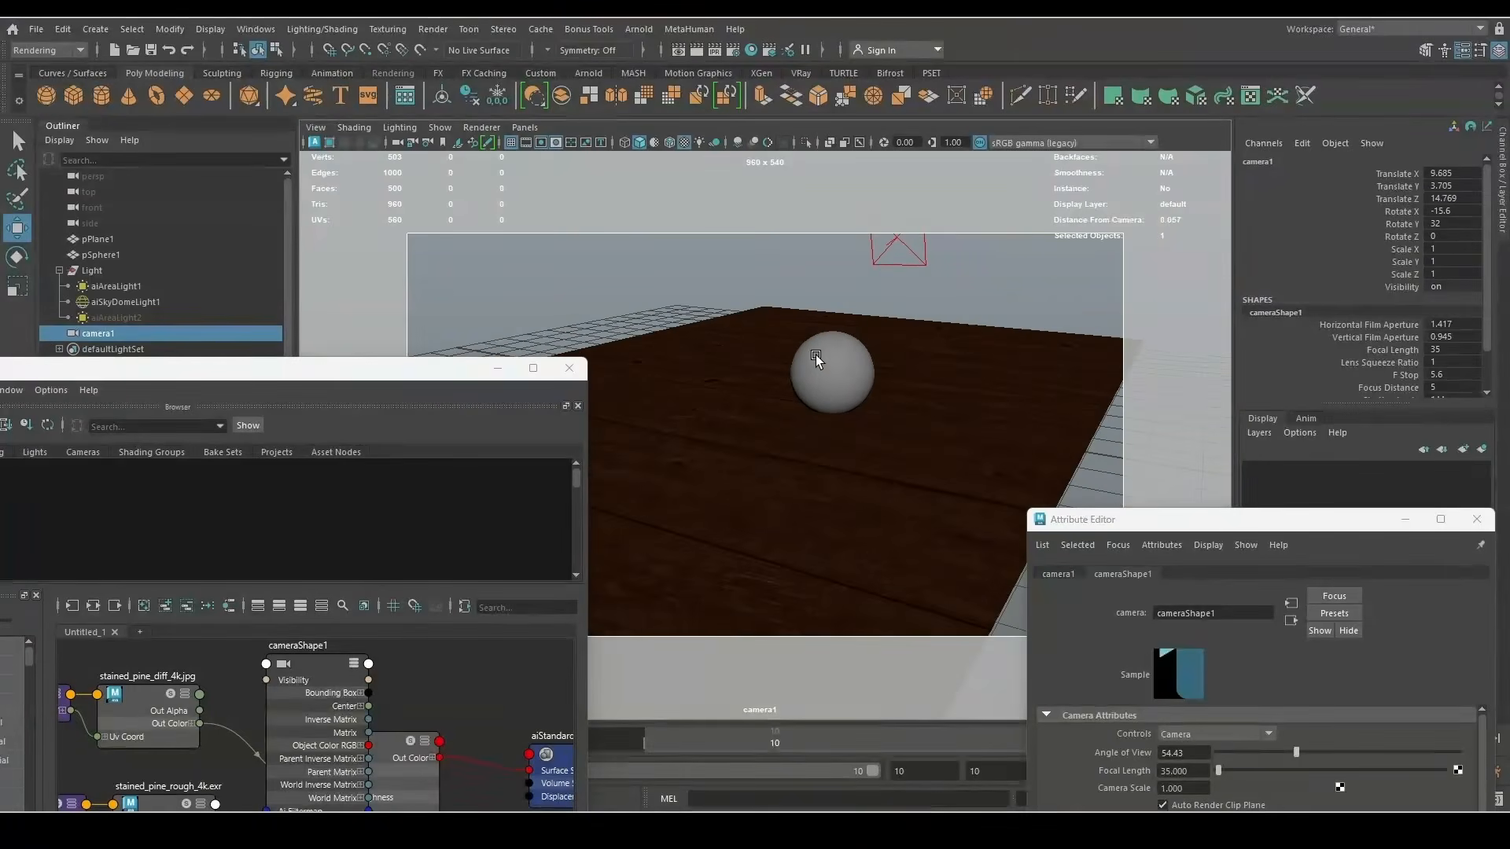
alt+right_drag(819, 359, 856, 377)
alt+middle_drag(856, 377, 851, 375)
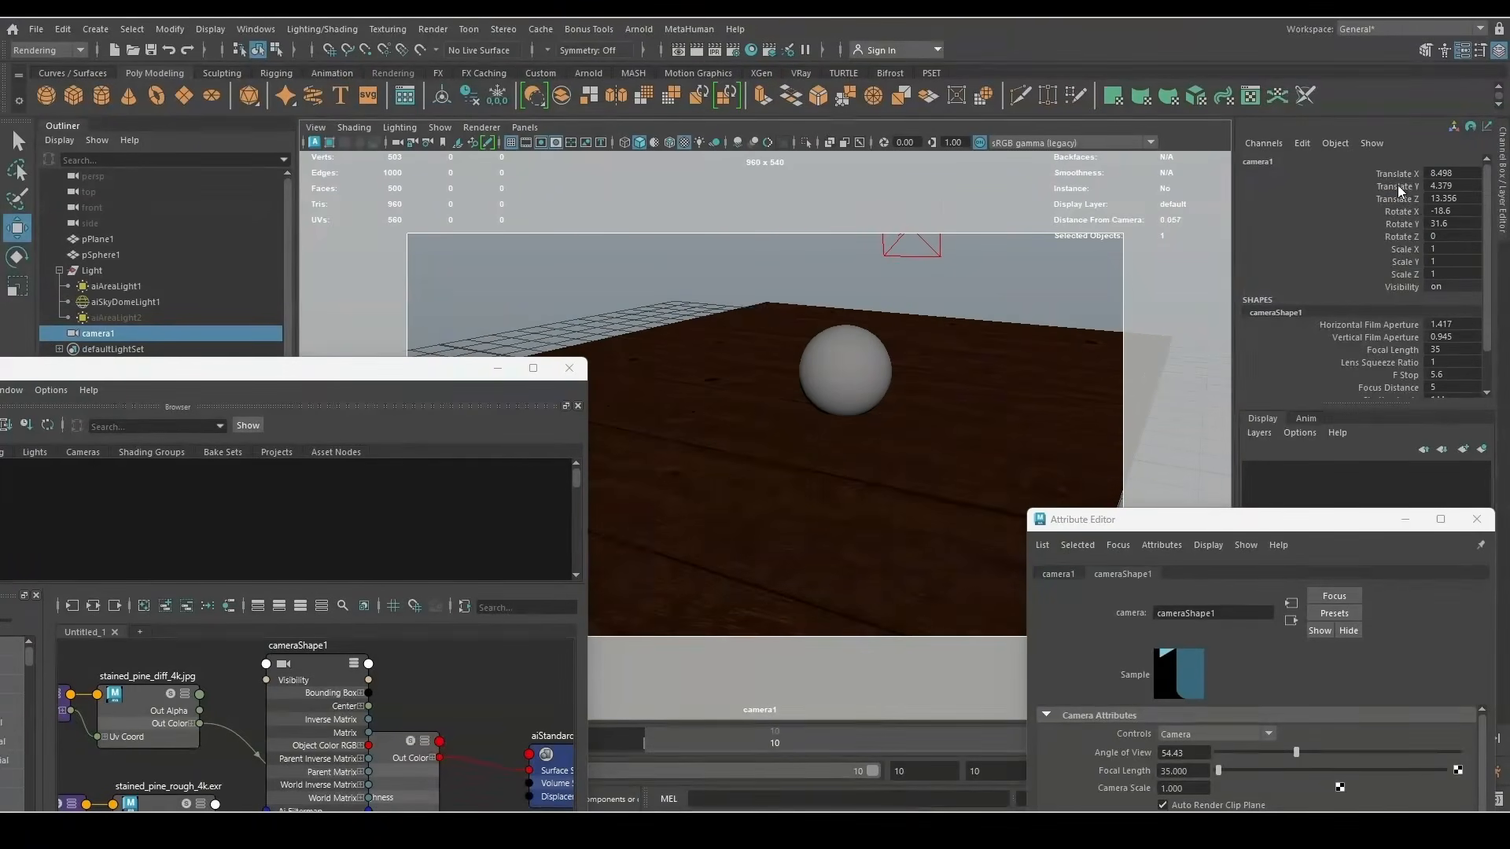
Lock all of camera1's transform channels in the Channel Box
drag(1385, 174, 1388, 286)
right_click(1388, 253)
click(1377, 580)
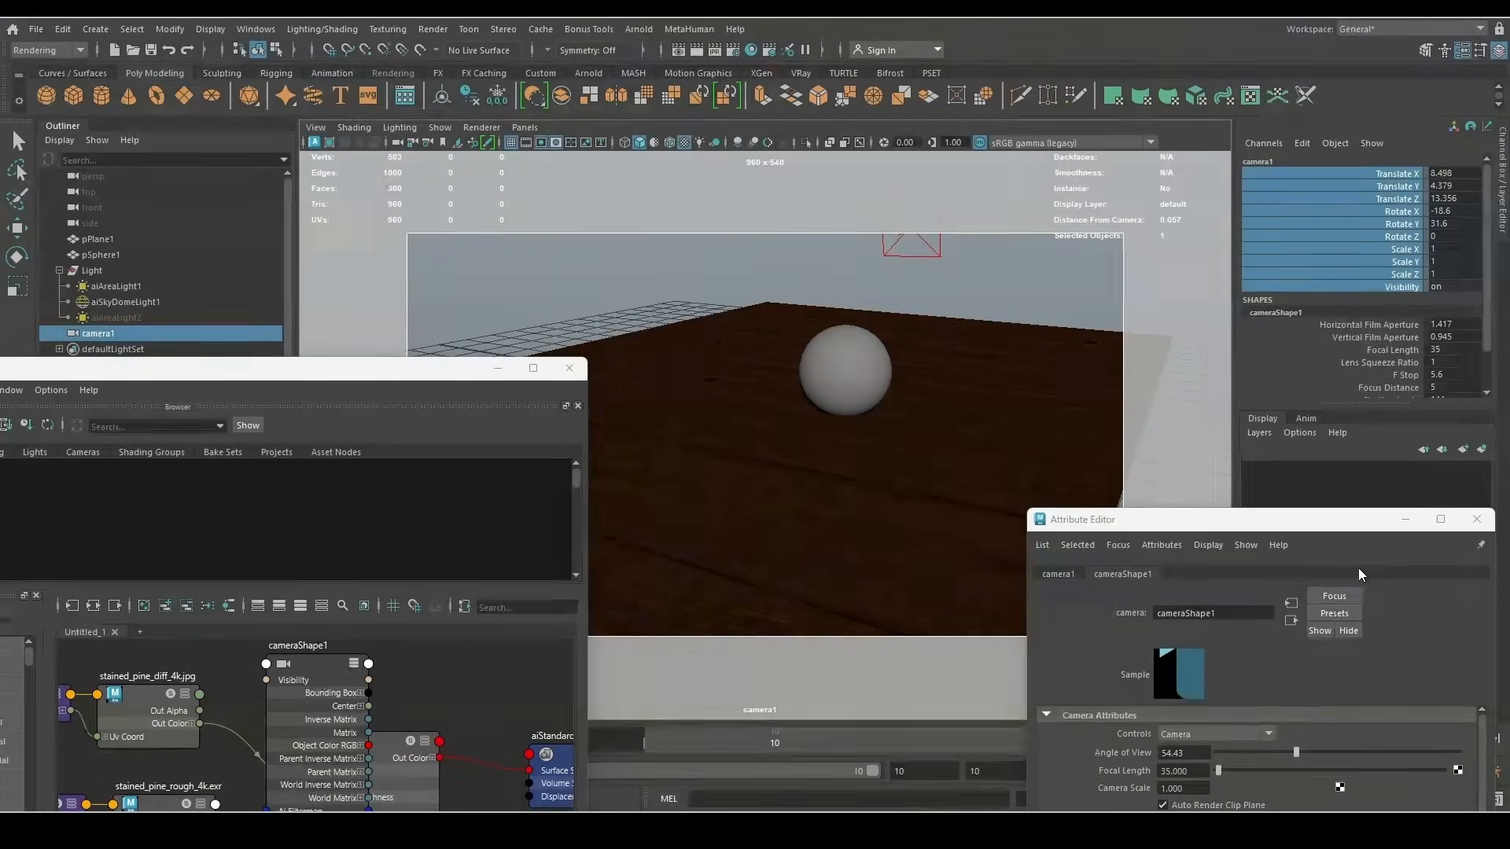
Select the sky dome light and render camera1's view in Arnold RenderView
click(667, 277)
click(639, 29)
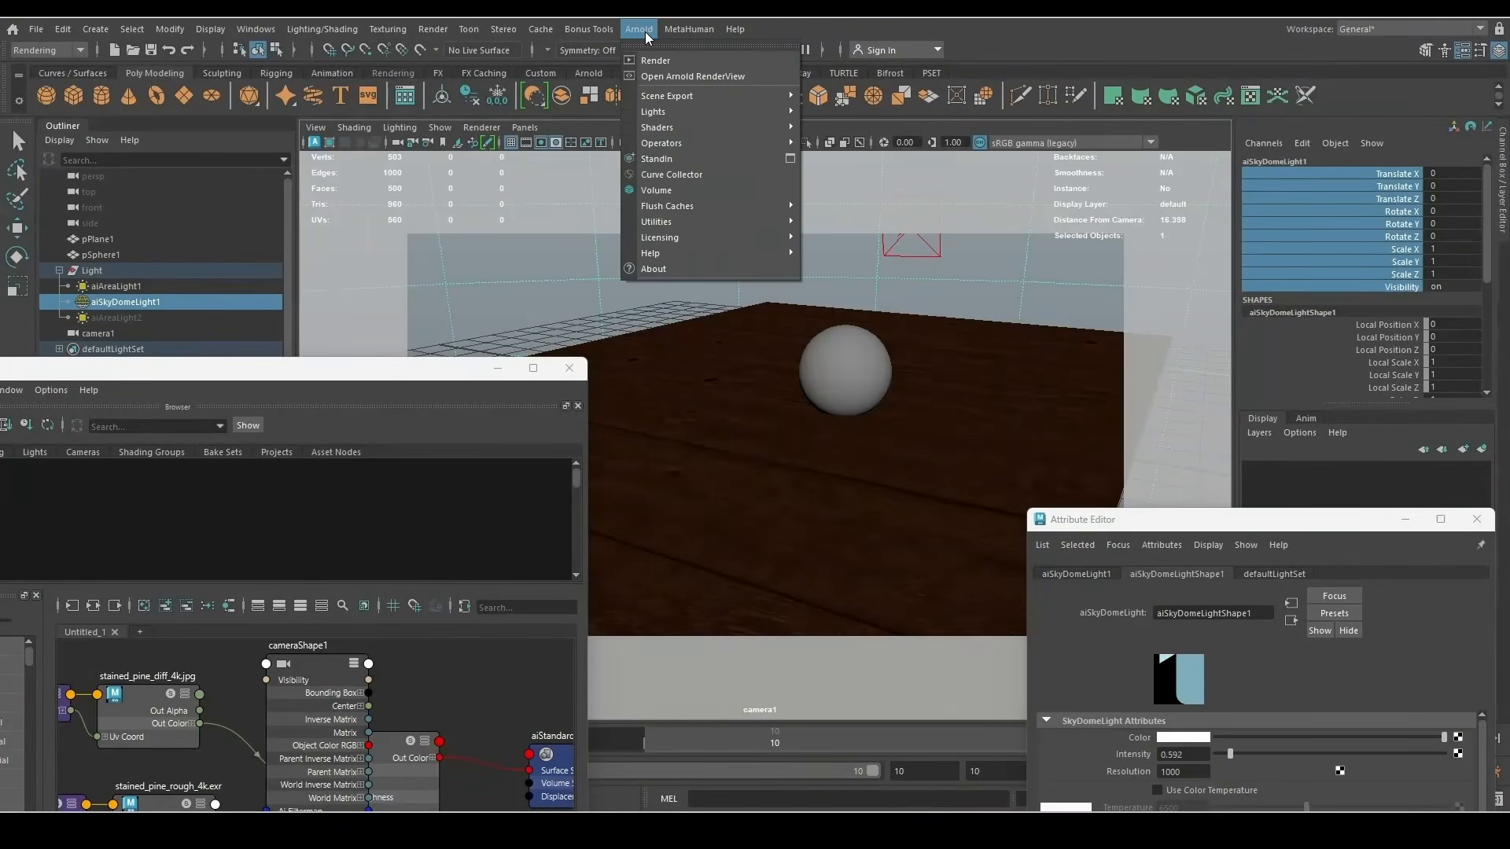
click(654, 61)
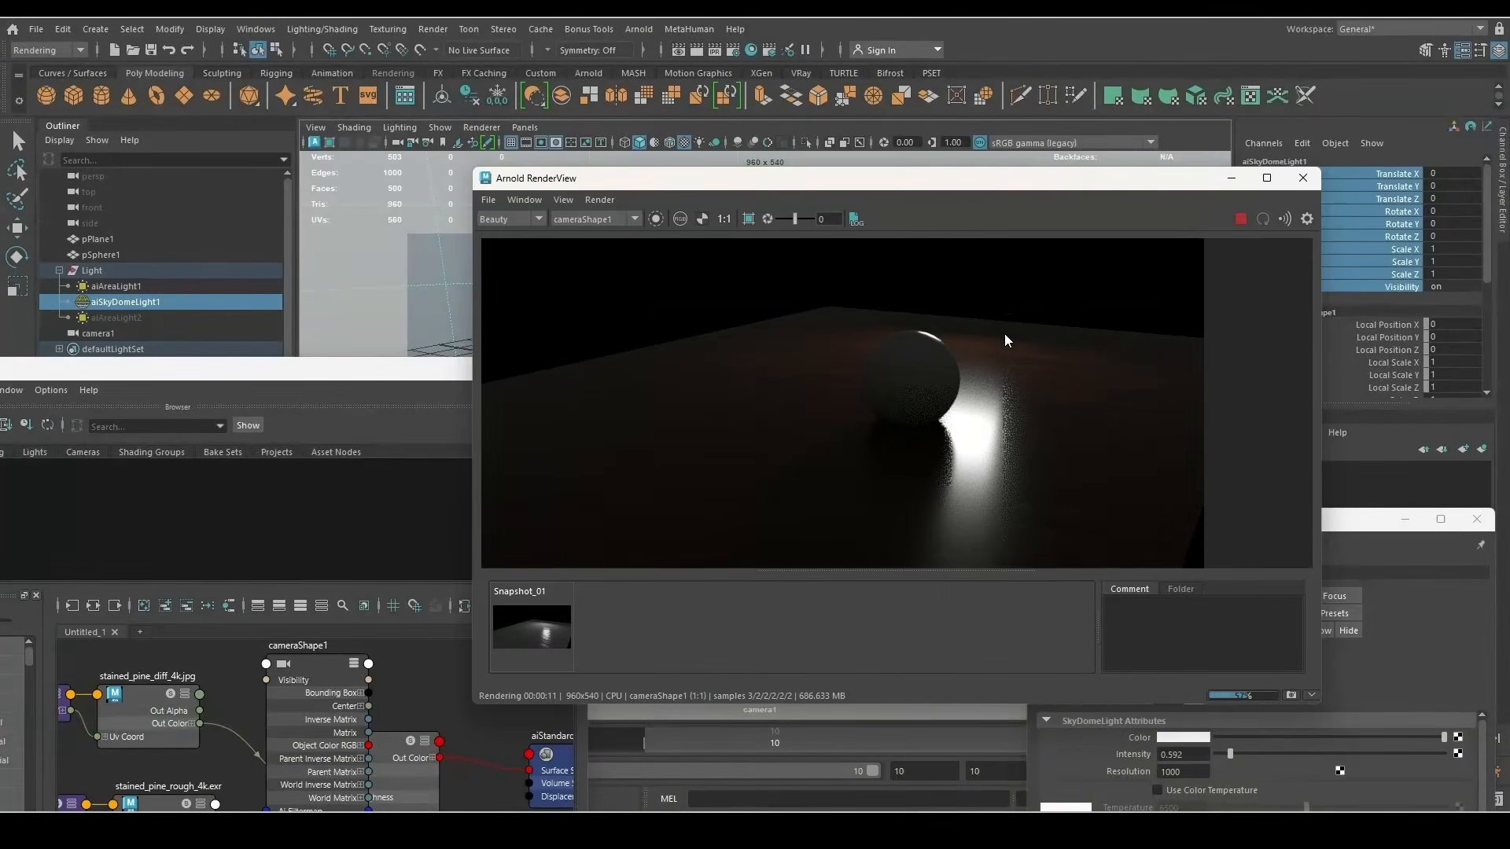
Lower the sky dome light's exposure to -4.404
drag(896, 184, 769, 277)
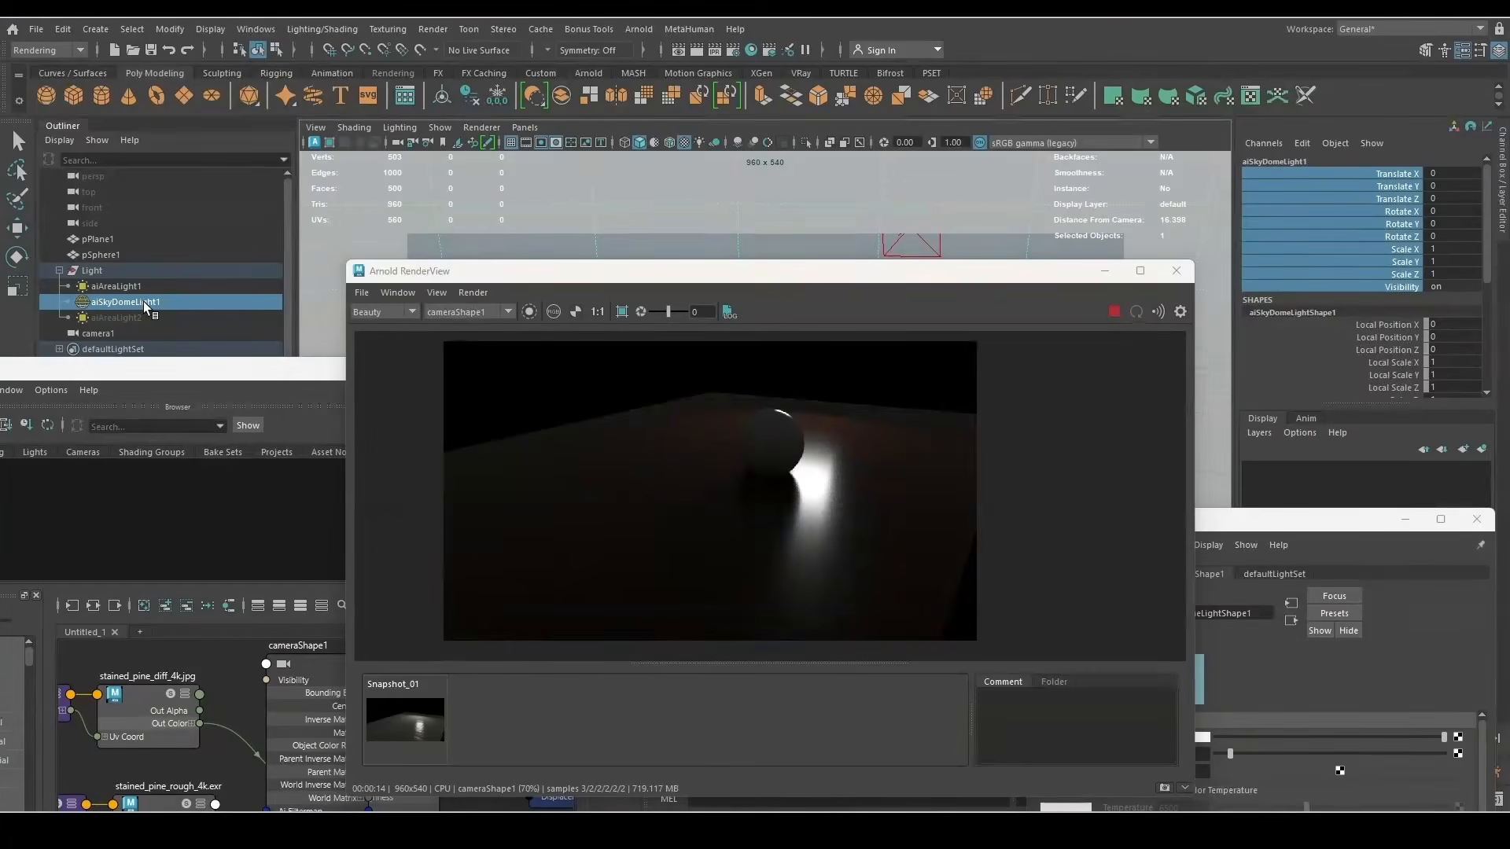
drag(1298, 519, 1222, 203)
drag(1150, 552, 1196, 548)
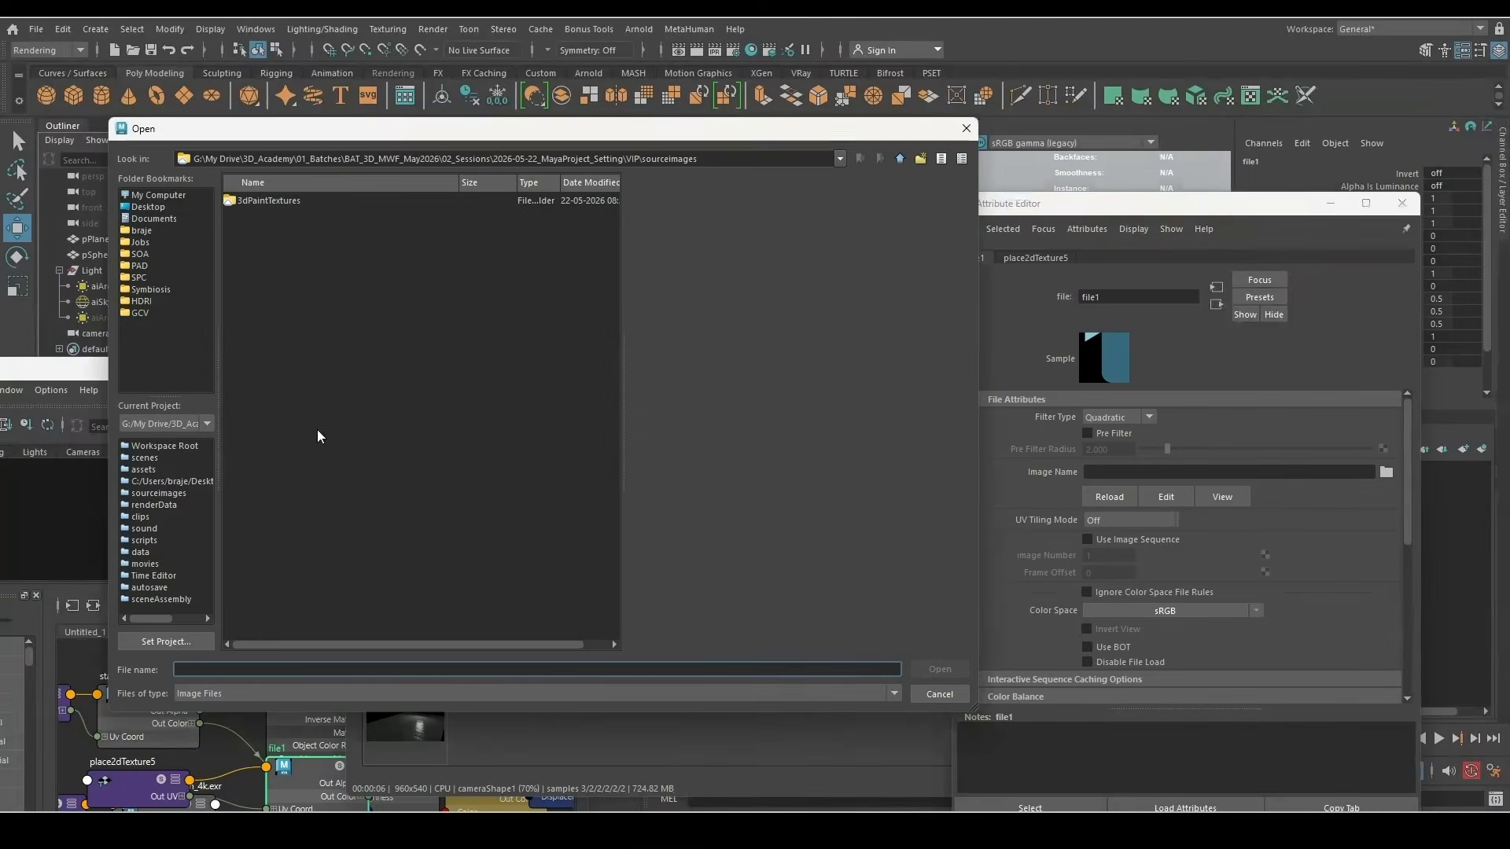
Pick pine_attic_4k.exr from the HDRI bookmark's interior folder as the file texture image
click(142, 301)
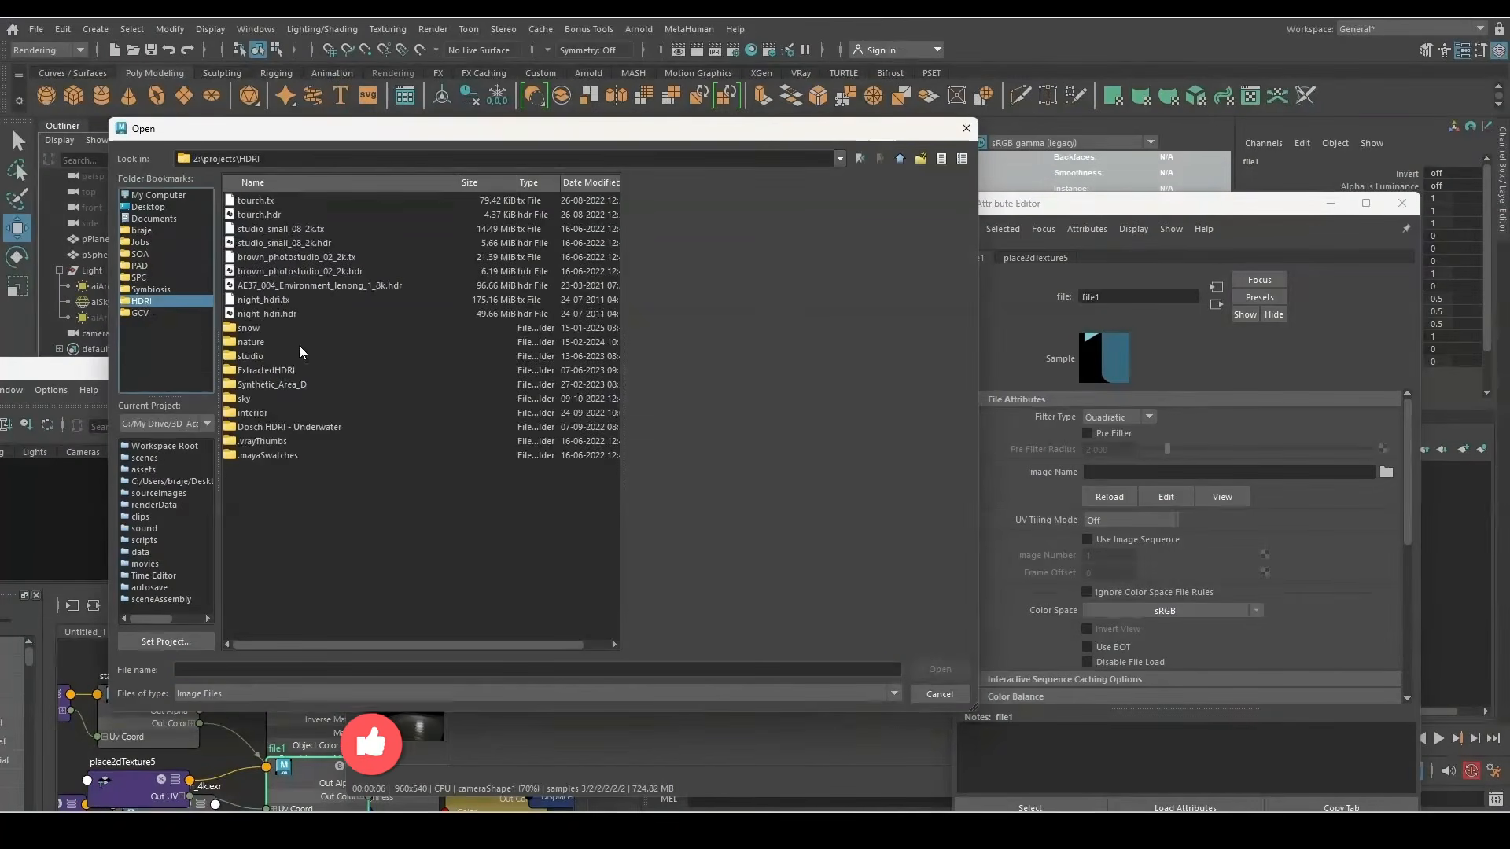
double_click(261, 411)
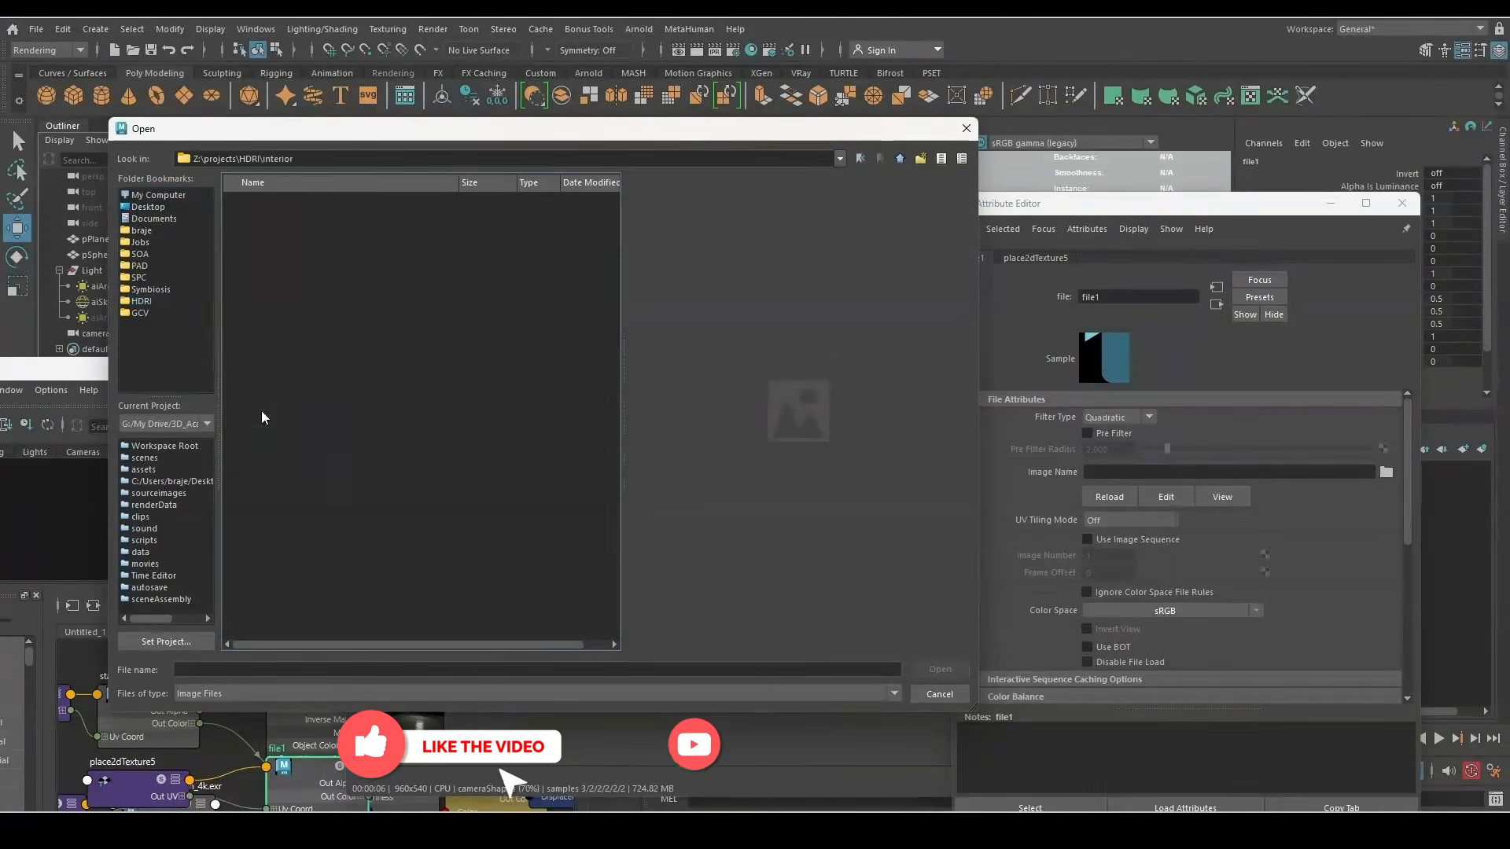
click(281, 314)
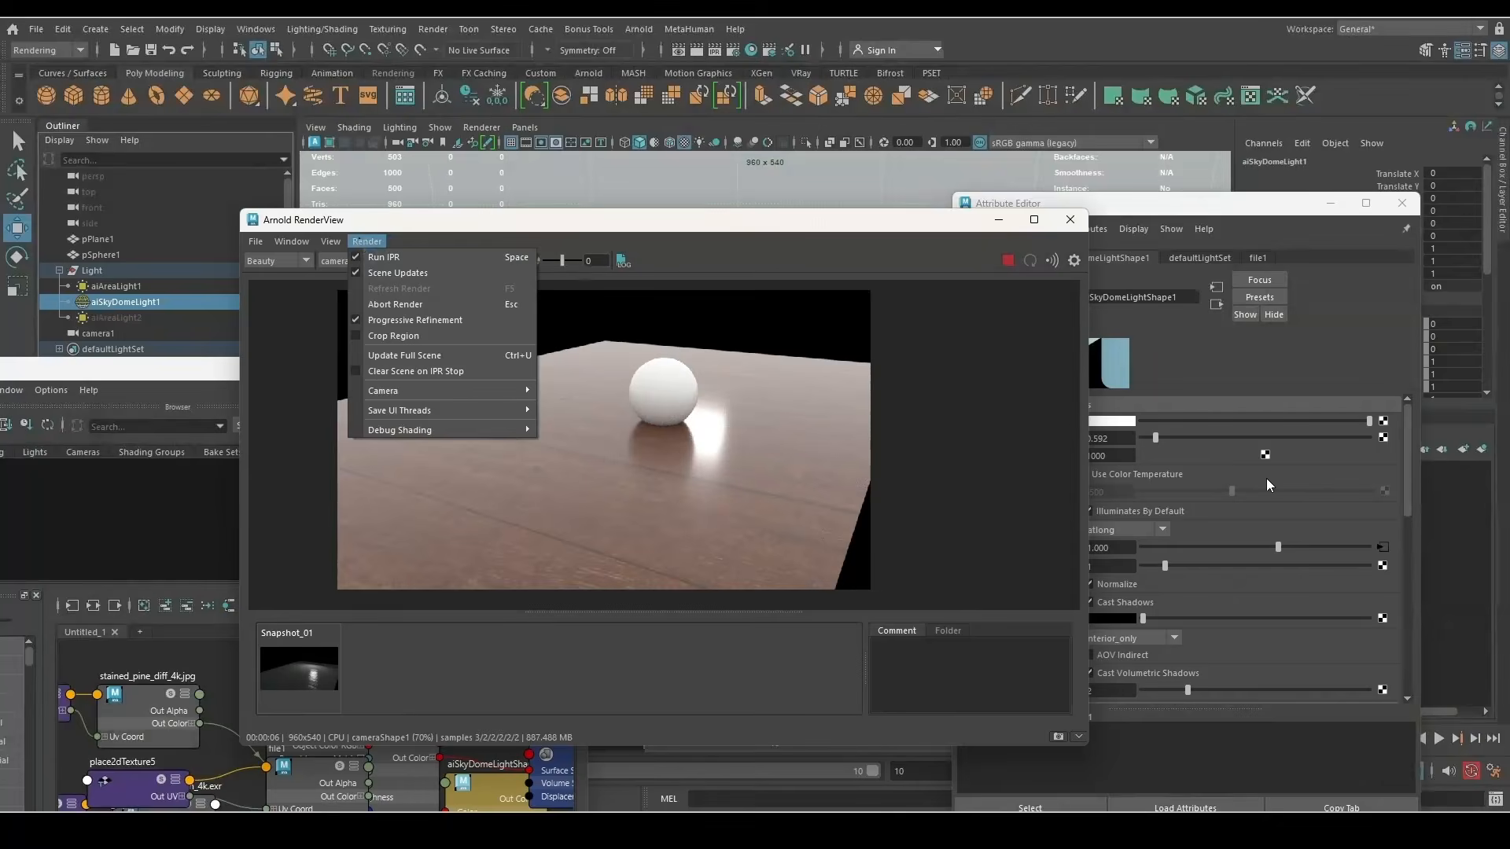
Arrange the file1 and sky dome nodes in Hypershade and plug file1 into the sky dome Color
click(1237, 581)
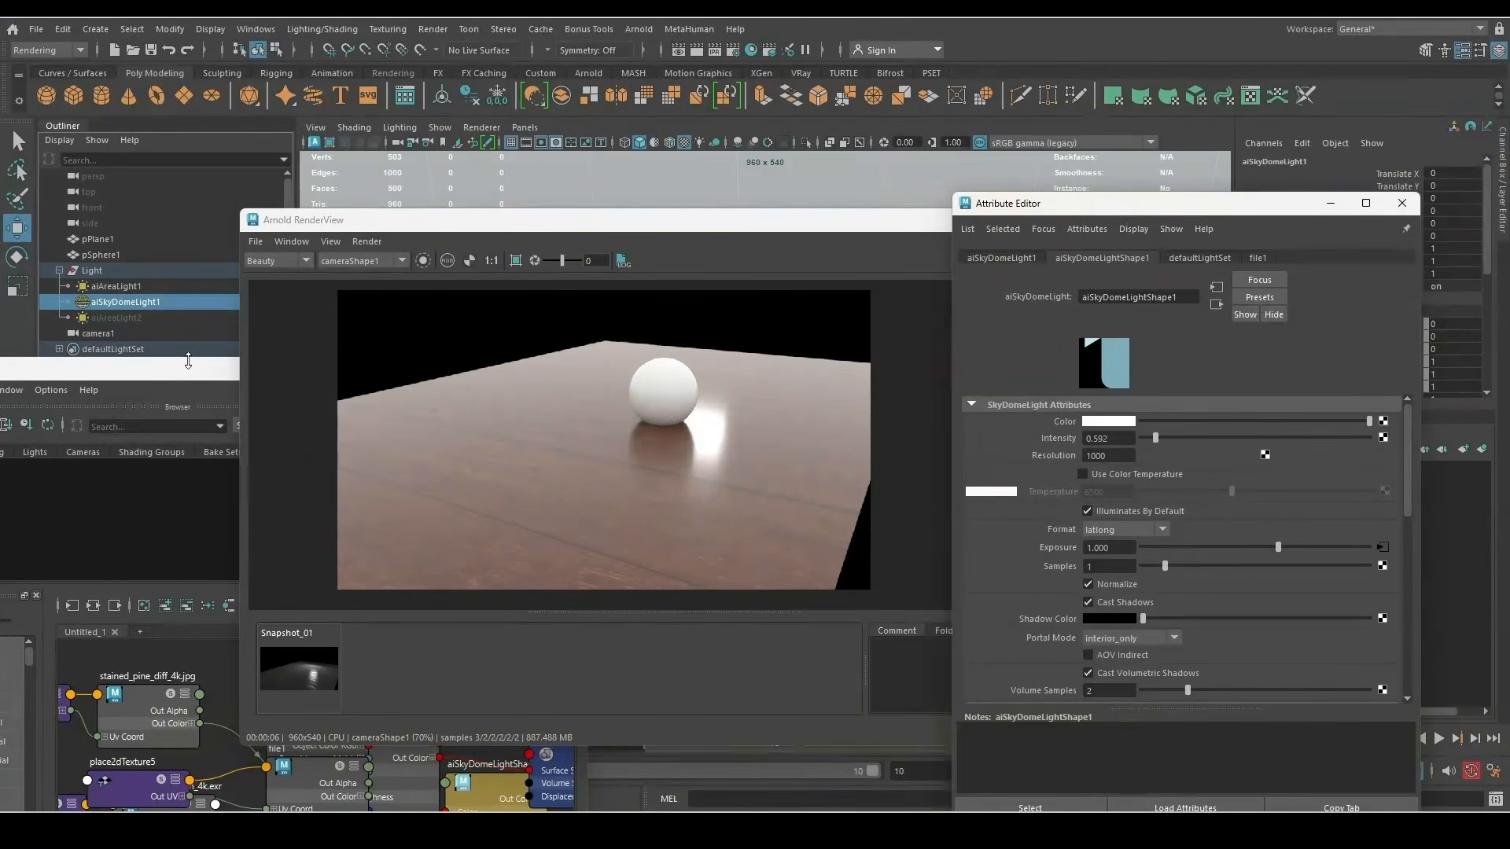
drag(193, 375, 261, 192)
scroll(323, 576, down, 3)
drag(352, 594, 435, 511)
drag(448, 601, 560, 491)
drag(269, 597, 301, 475)
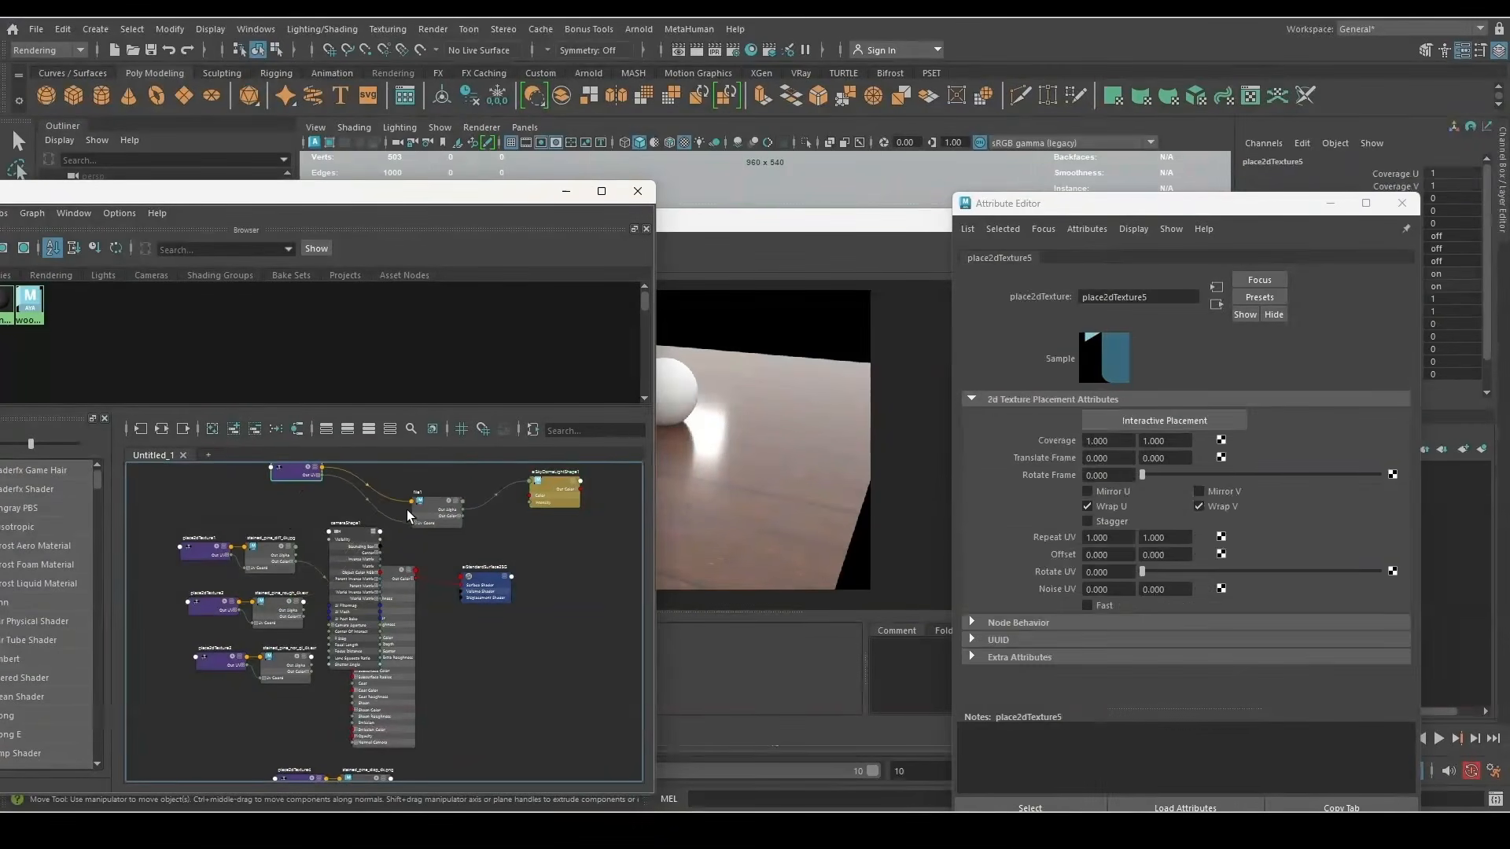
drag(426, 512, 432, 495)
click(540, 492)
scroll(489, 528, down, 2)
scroll(440, 501, up, 4)
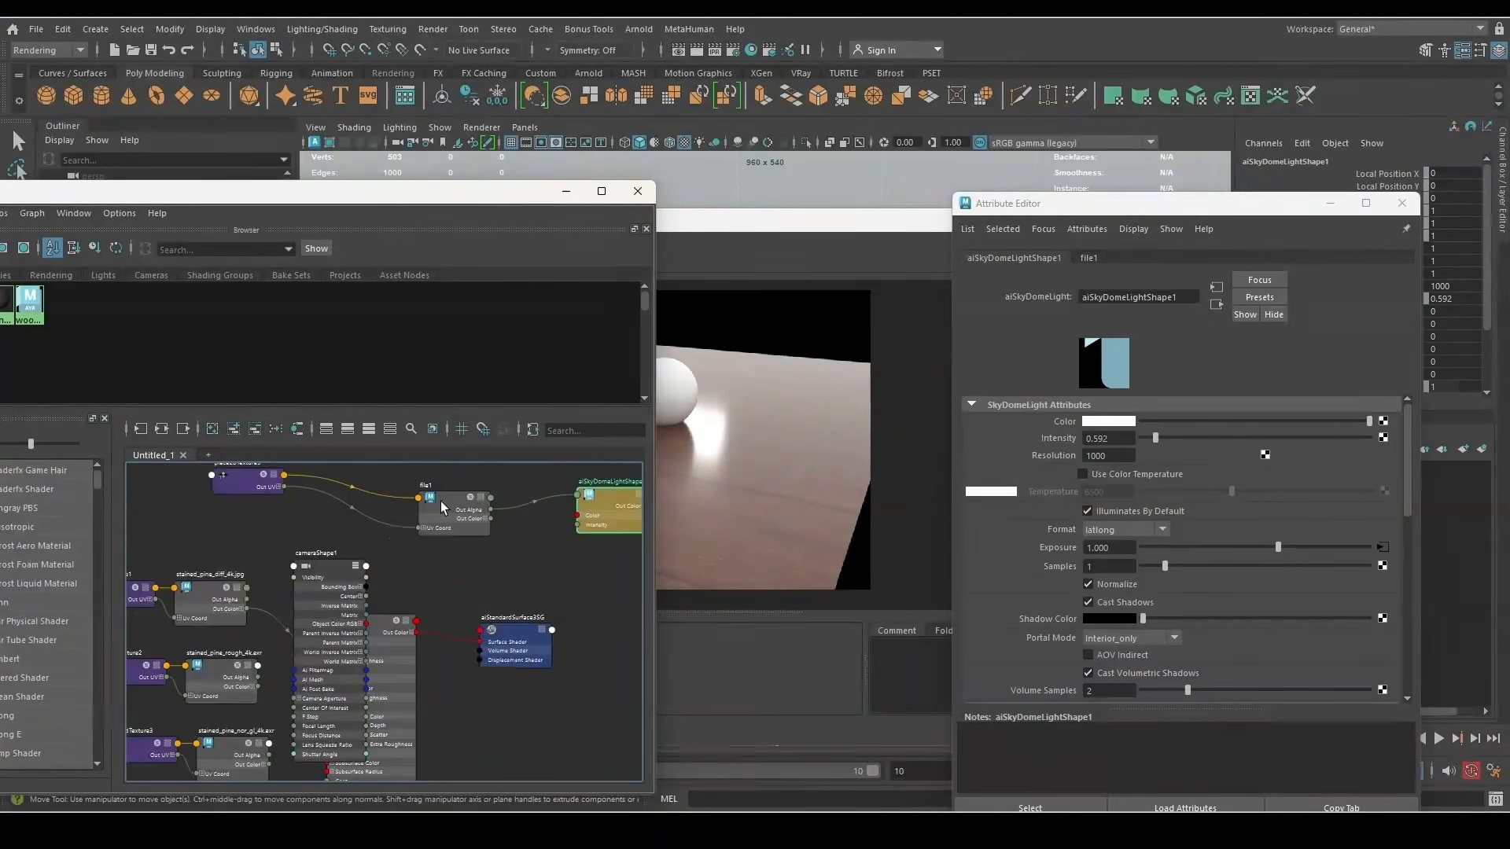
middle_drag(945, 438, 1050, 421)
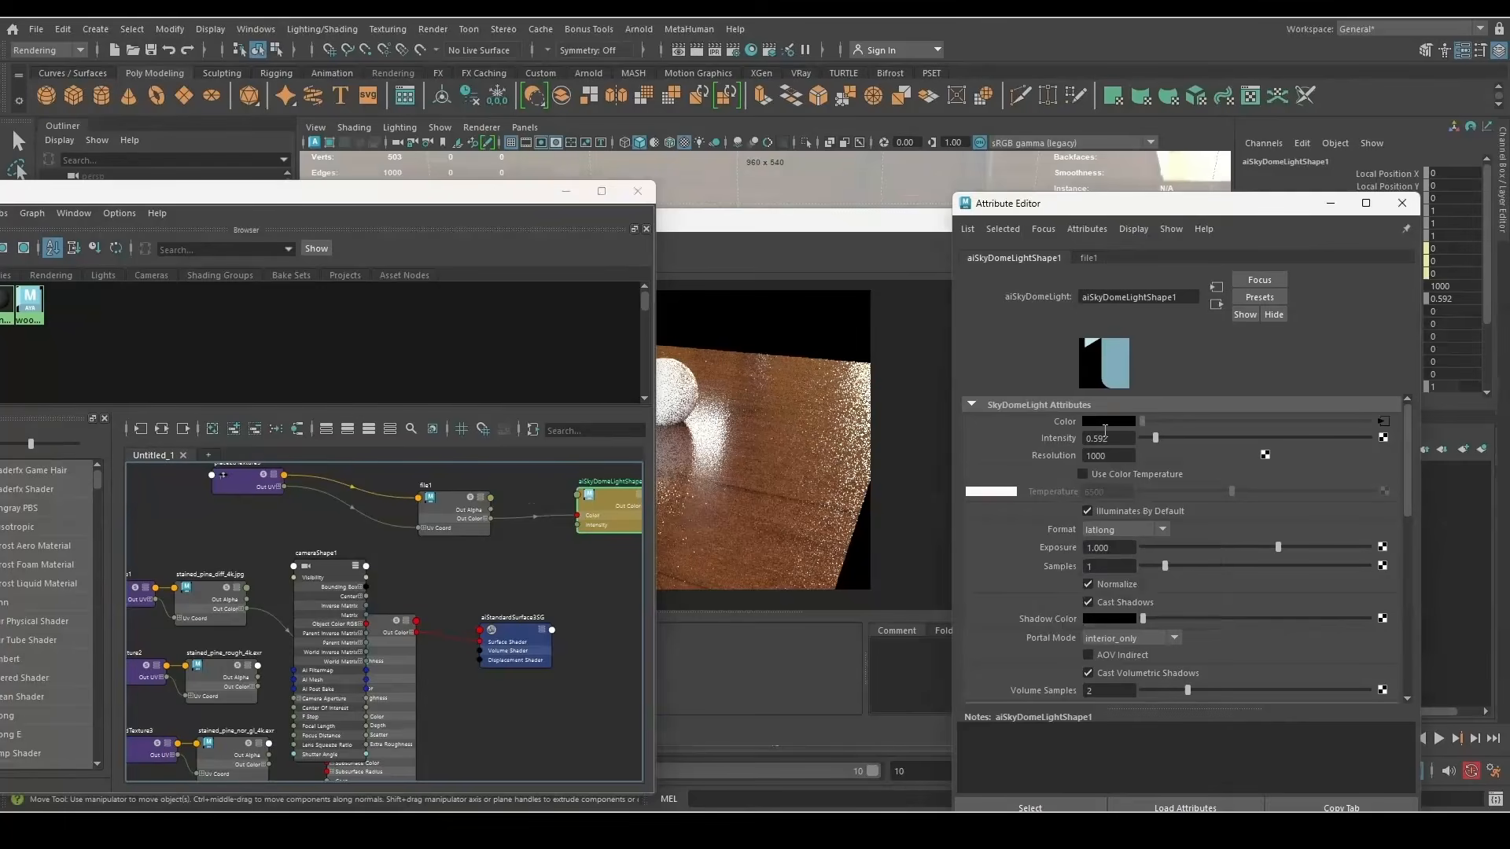
Set the sky dome intensity to 1 and exposure to -1.421
drag(1113, 438, 1027, 437)
text(1)
key(Return)
drag(1277, 548, 1224, 548)
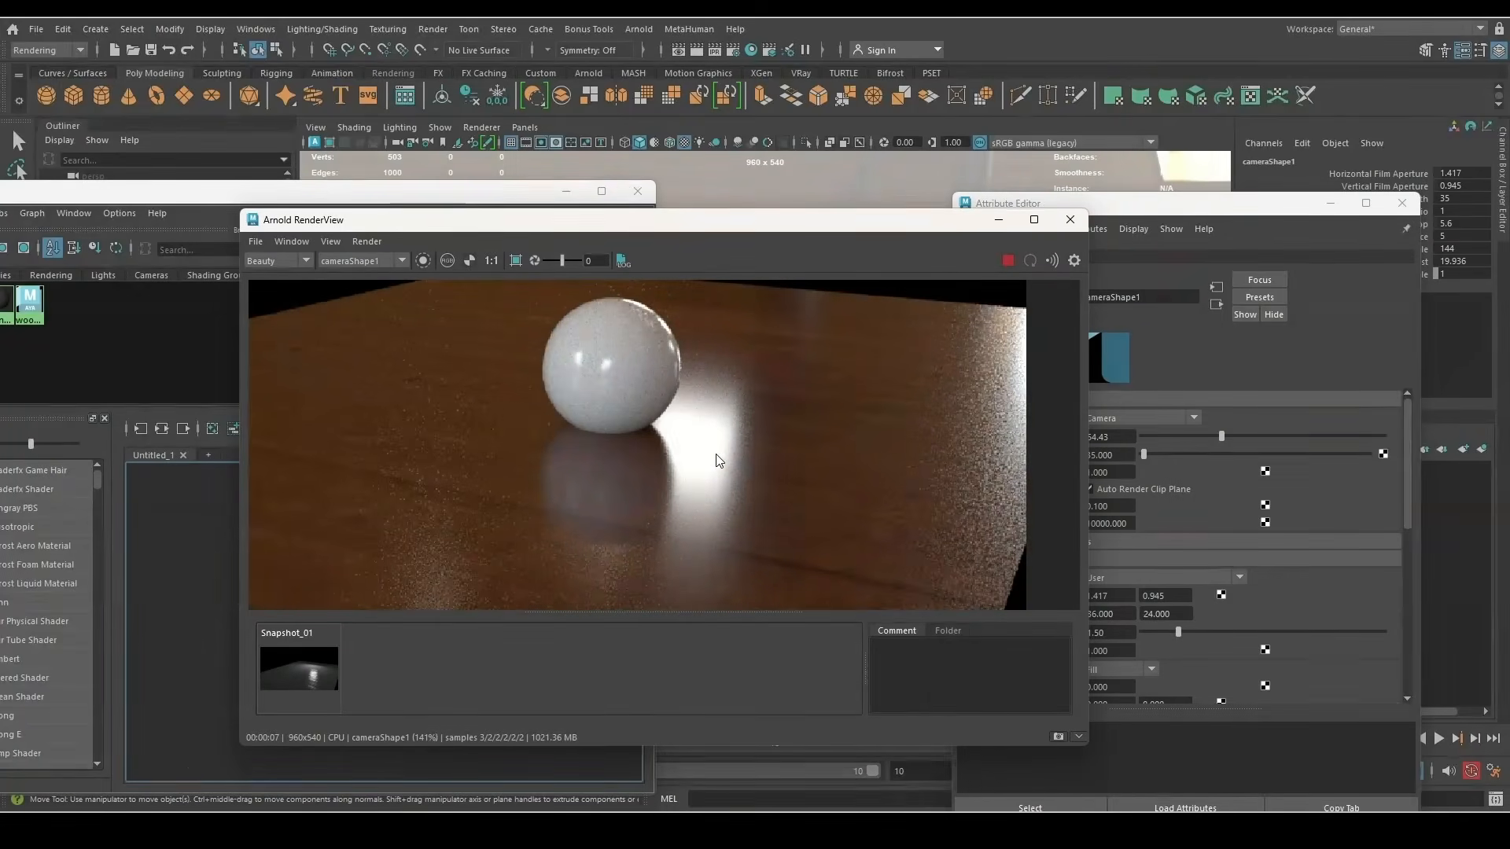
Raise pSphere1 slightly in Y above the floor
drag(495, 195, 597, 583)
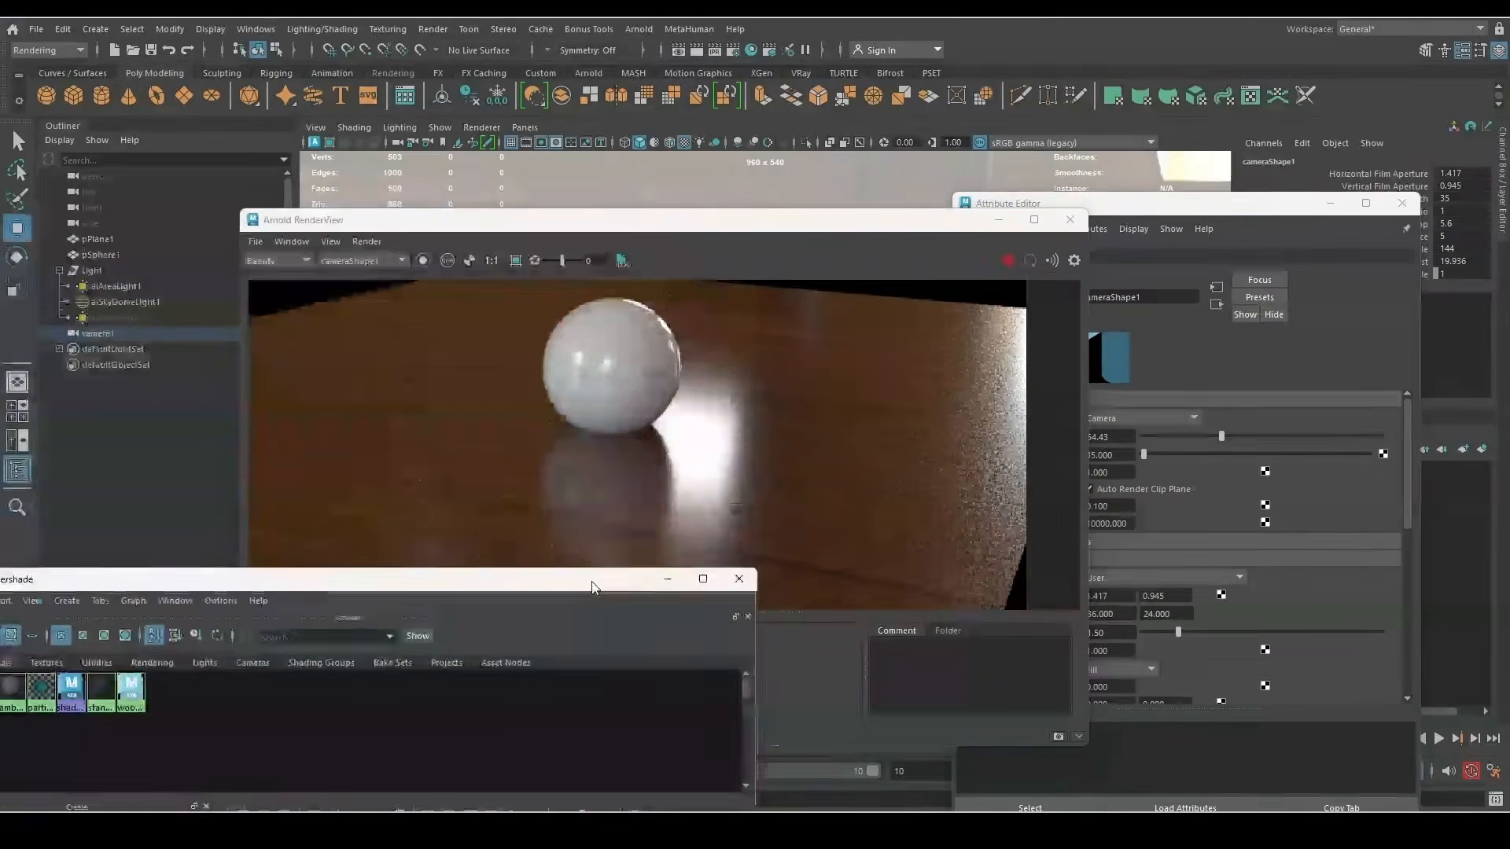
drag(813, 213, 474, 137)
click(868, 364)
drag(849, 272, 853, 260)
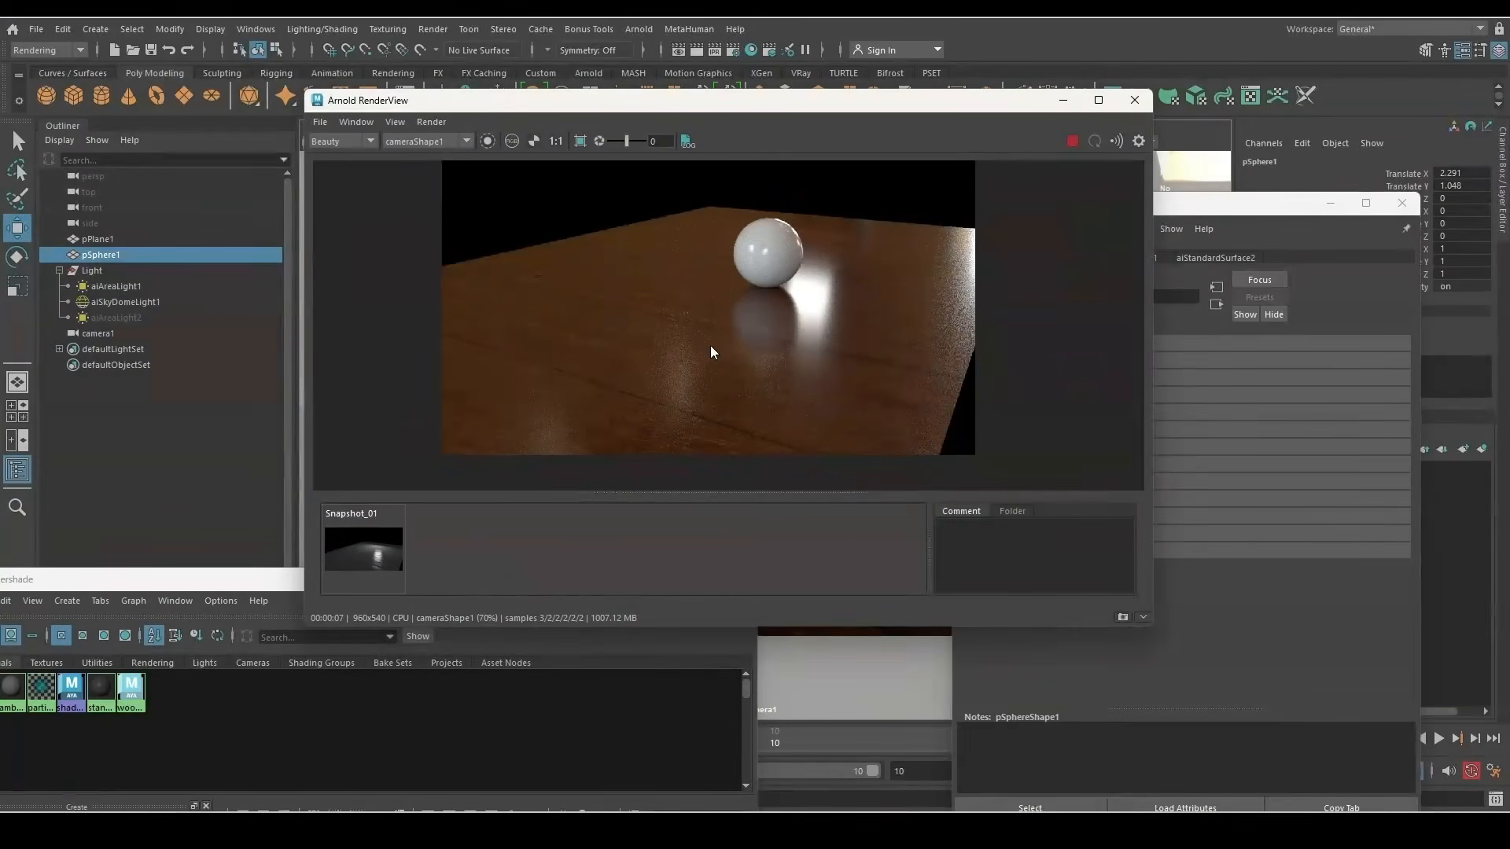
Delete Snapshot_01 and save the current render as Snapshot_02
right_click(350, 543)
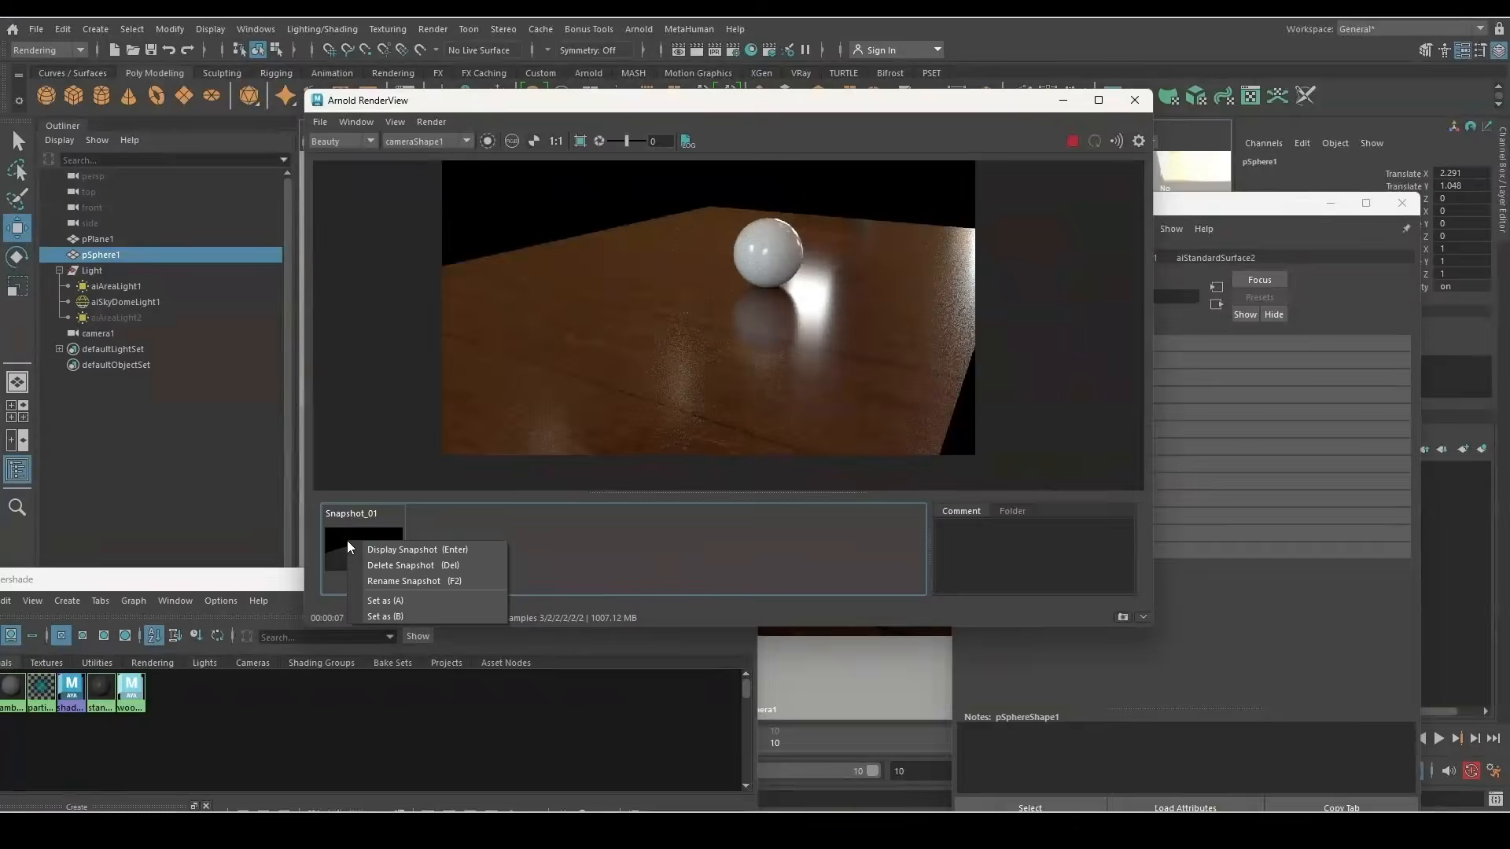
click(460, 568)
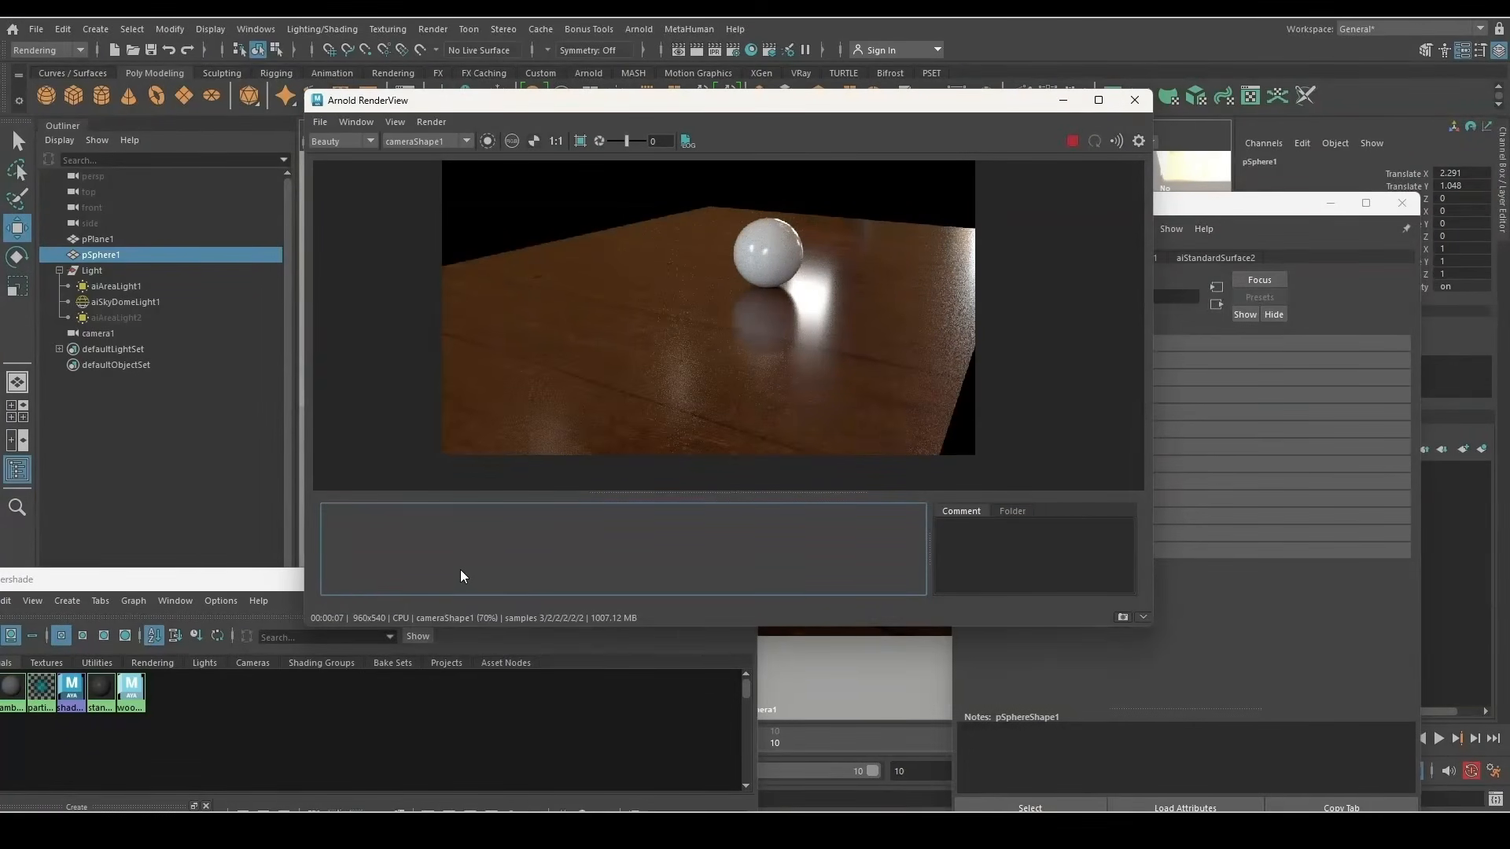
click(1122, 619)
scroll(803, 266, up, 4)
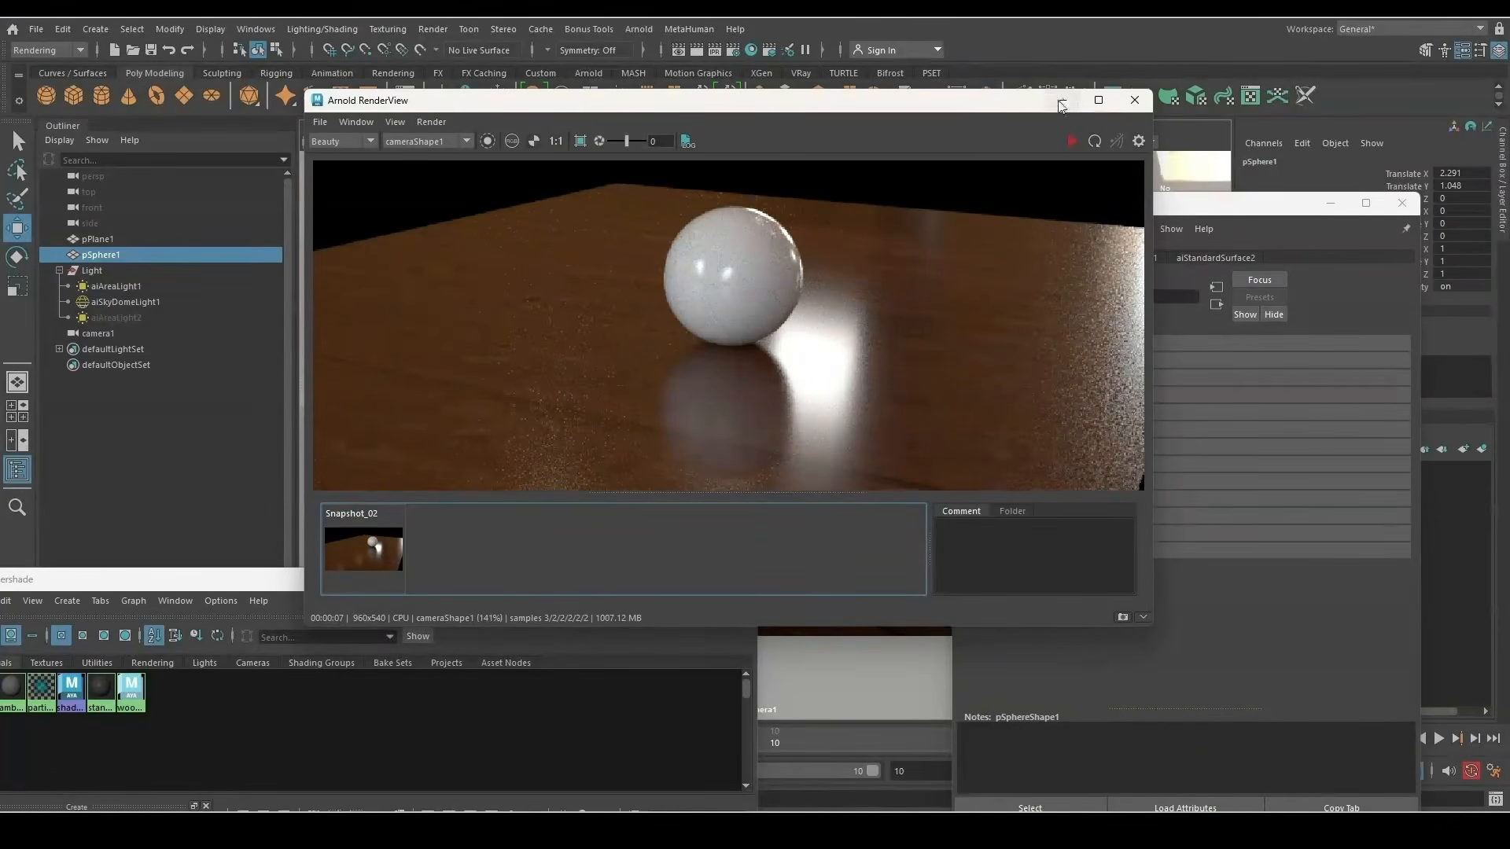
drag(1004, 104, 880, 533)
drag(497, 582, 517, 206)
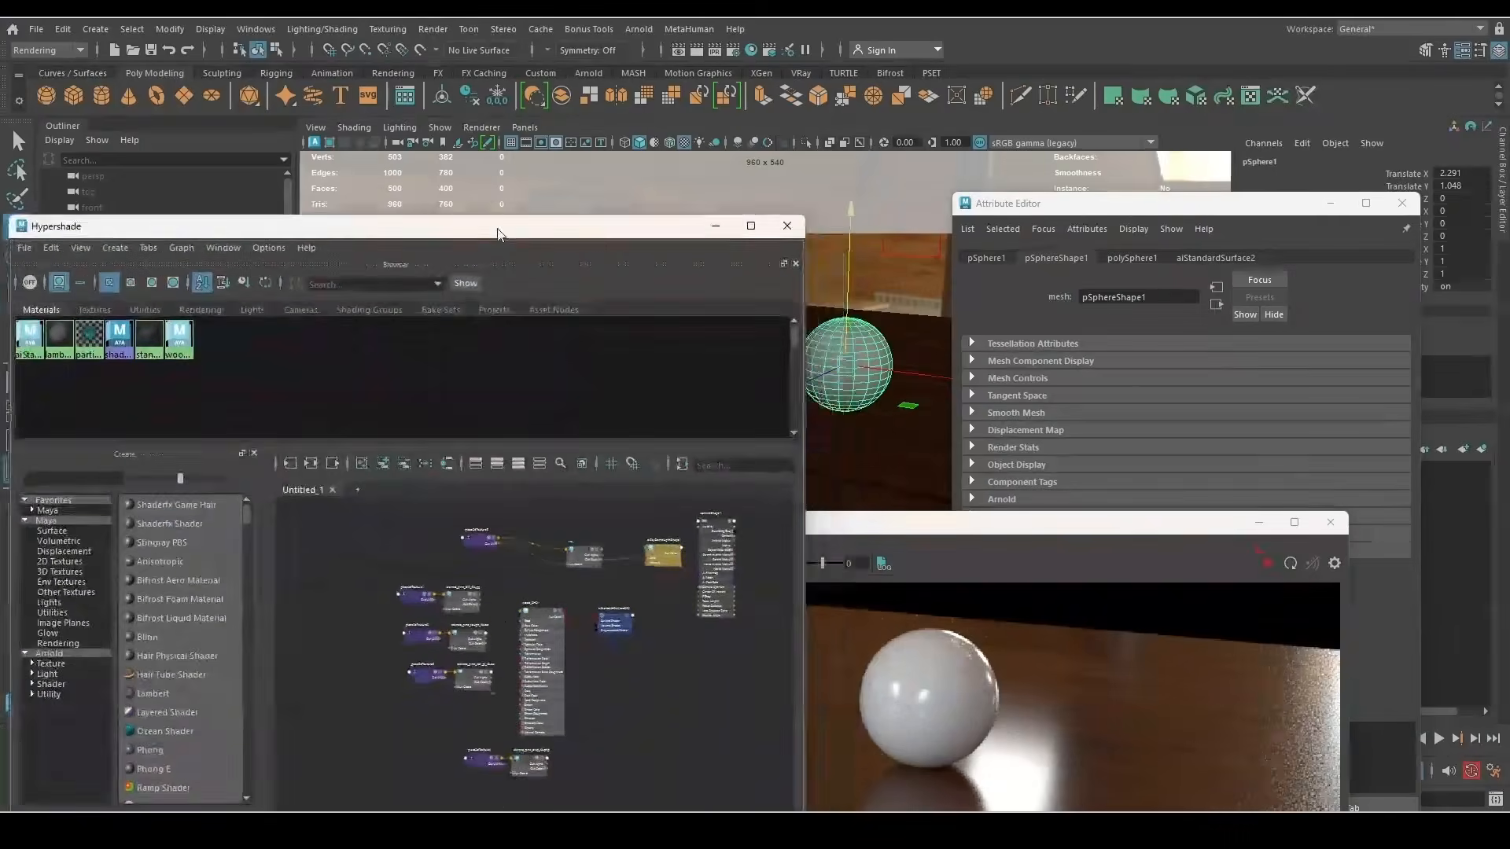
Break the texture connection on wood_SHD's Base Color
click(504, 615)
scroll(503, 615, up, 3)
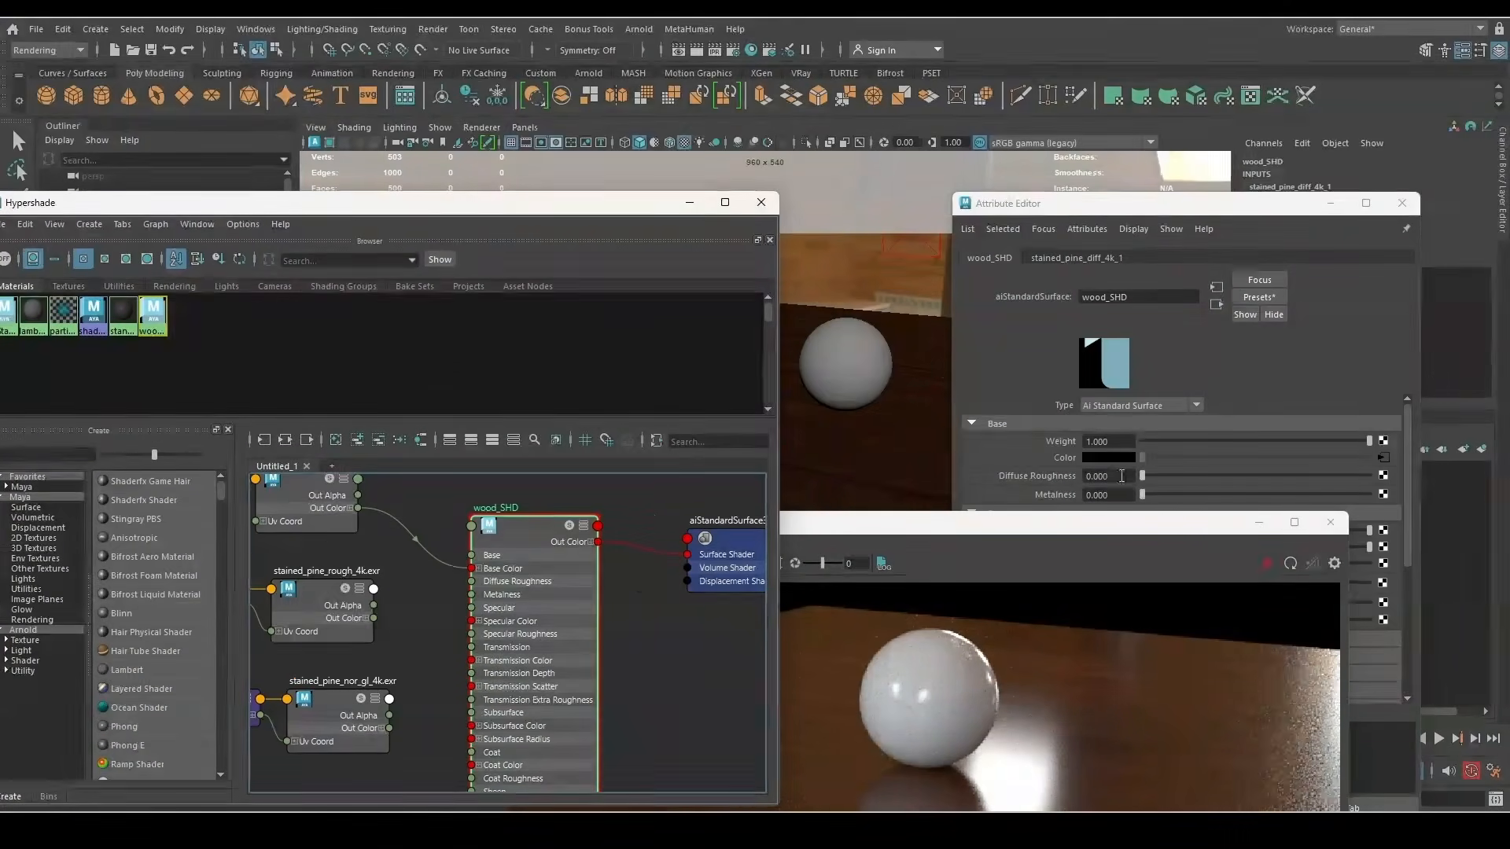
right_click(1058, 456)
click(1117, 500)
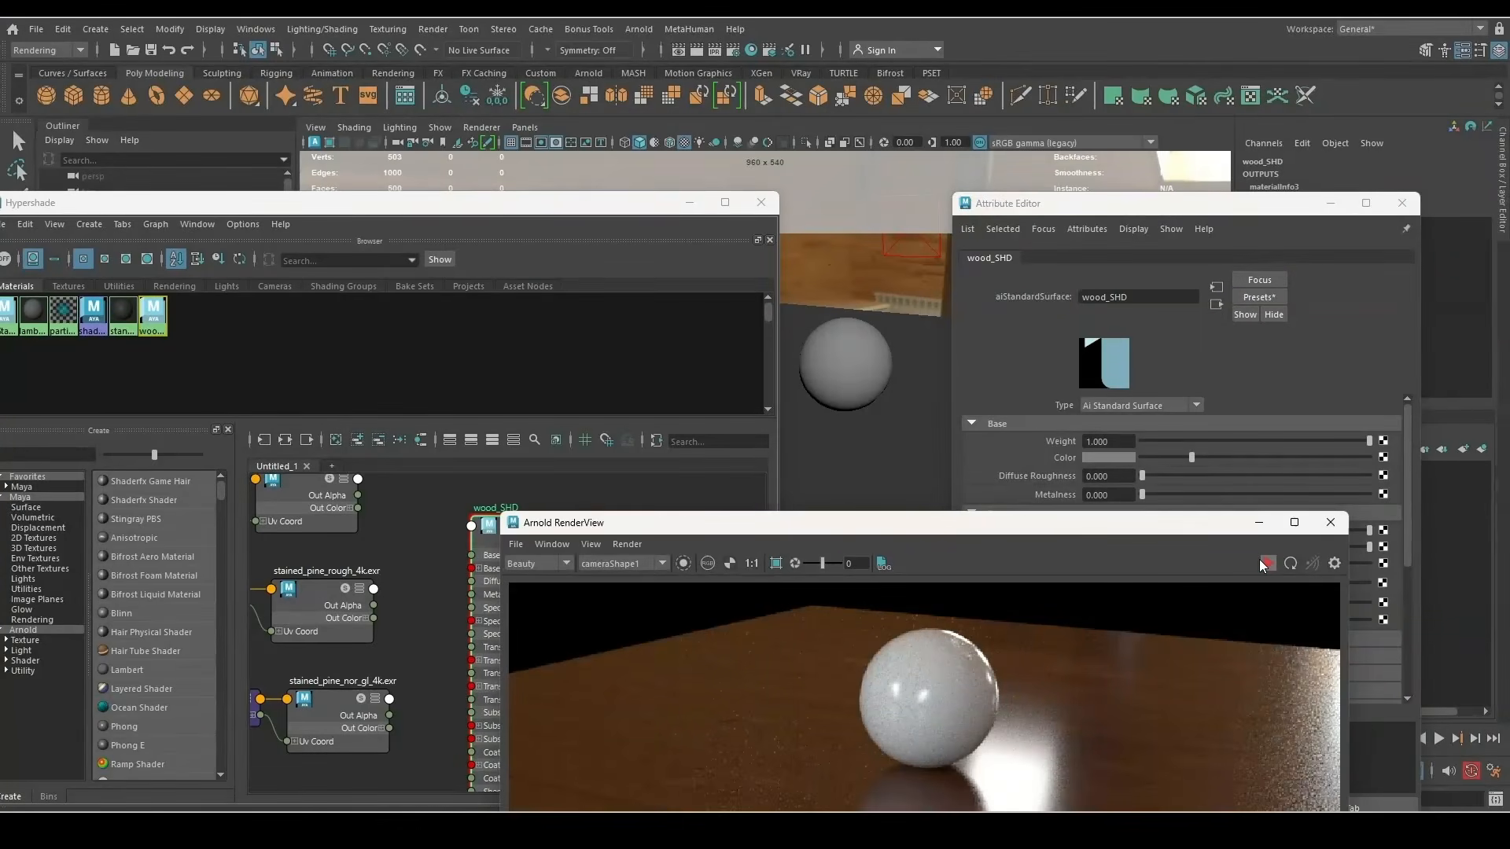
Brighten wood_SHD's base colour under IPR and connect the disp texture as displacement
click(1261, 561)
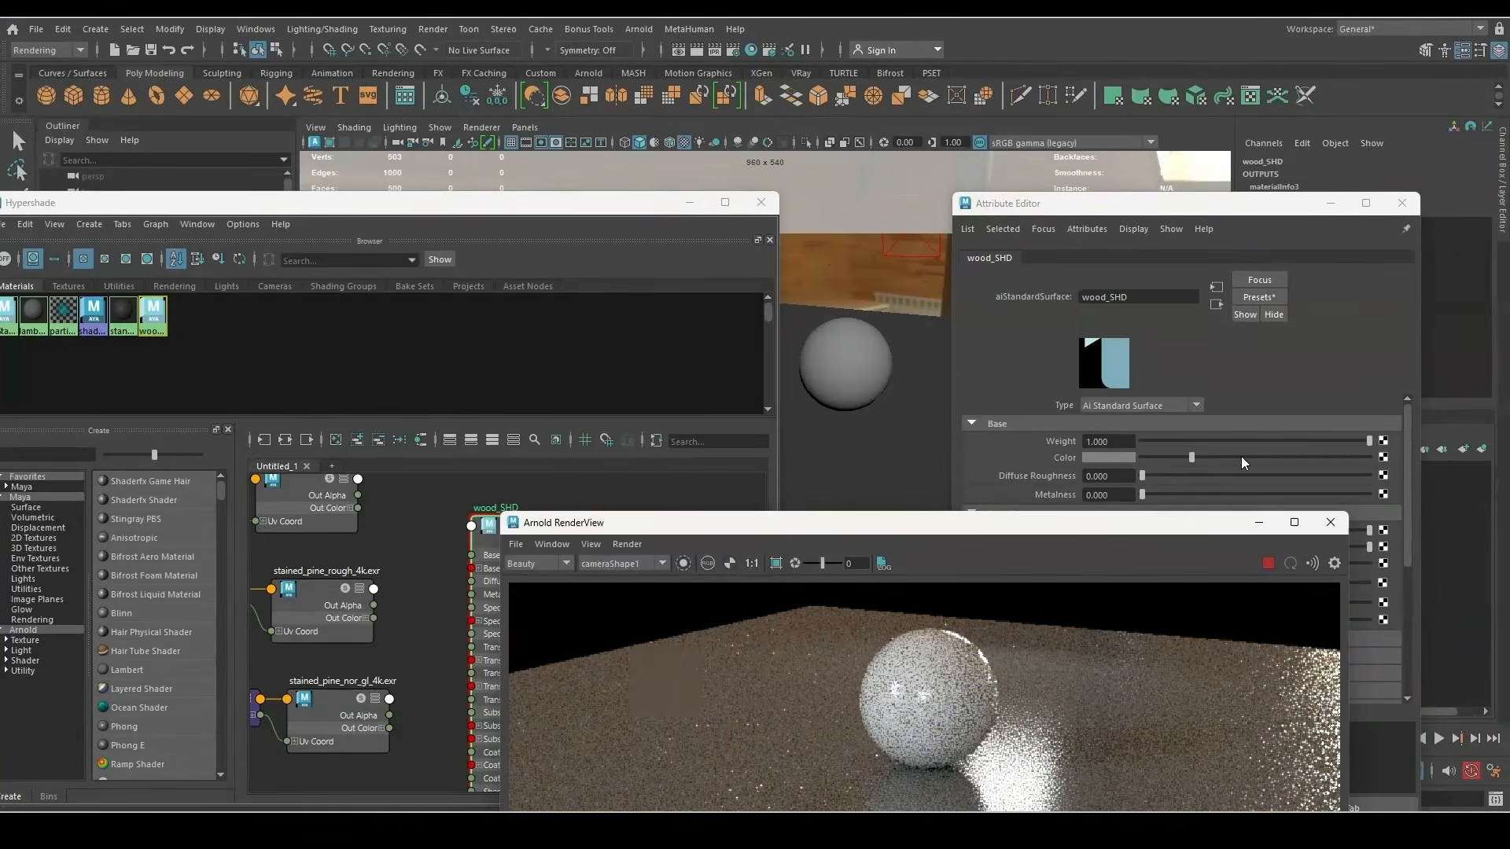
drag(1241, 457, 1253, 457)
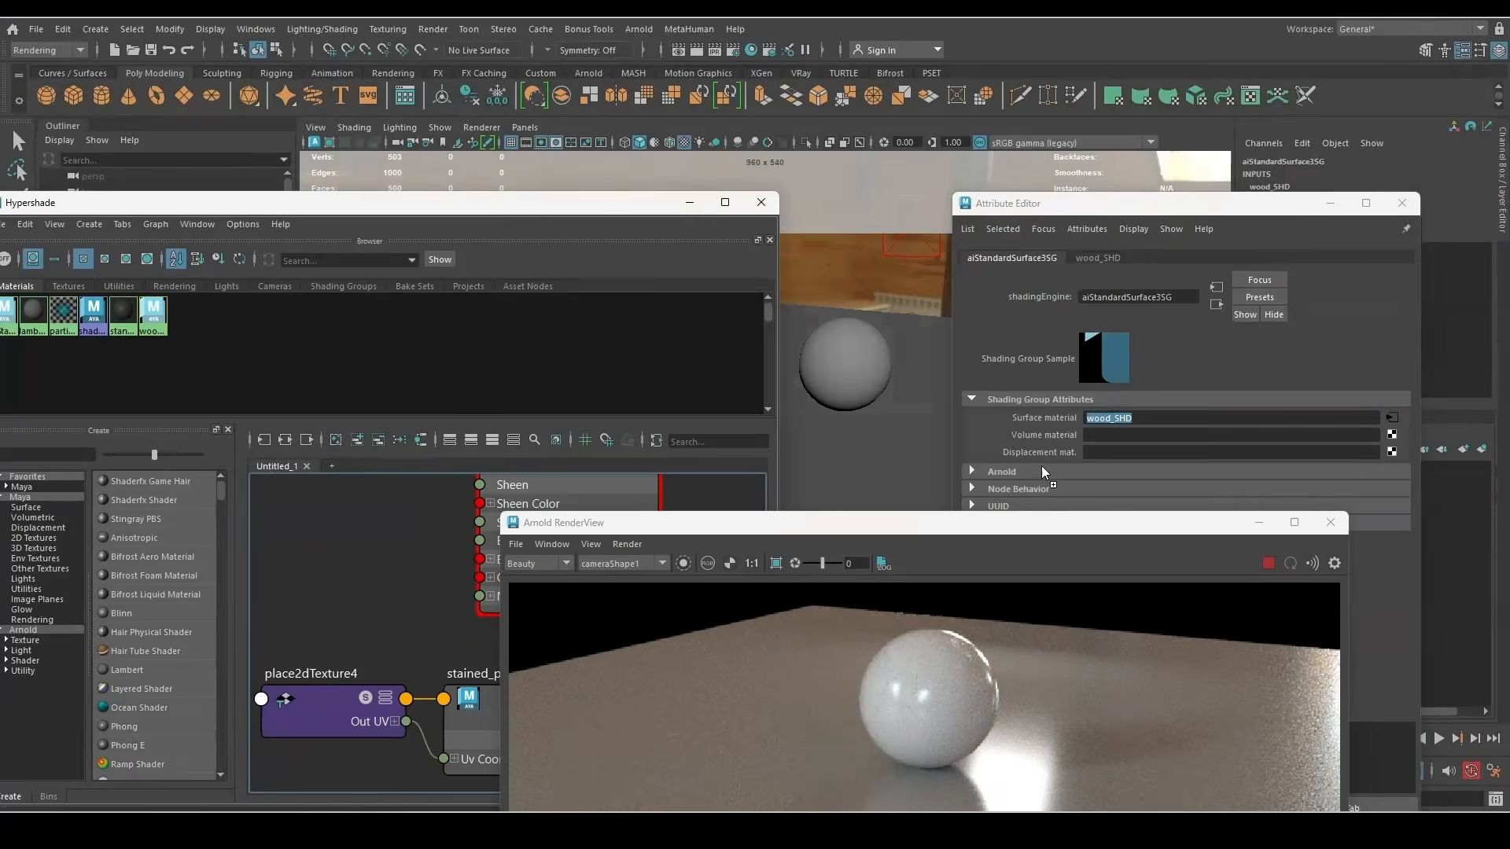
middle_drag(1041, 465, 1050, 451)
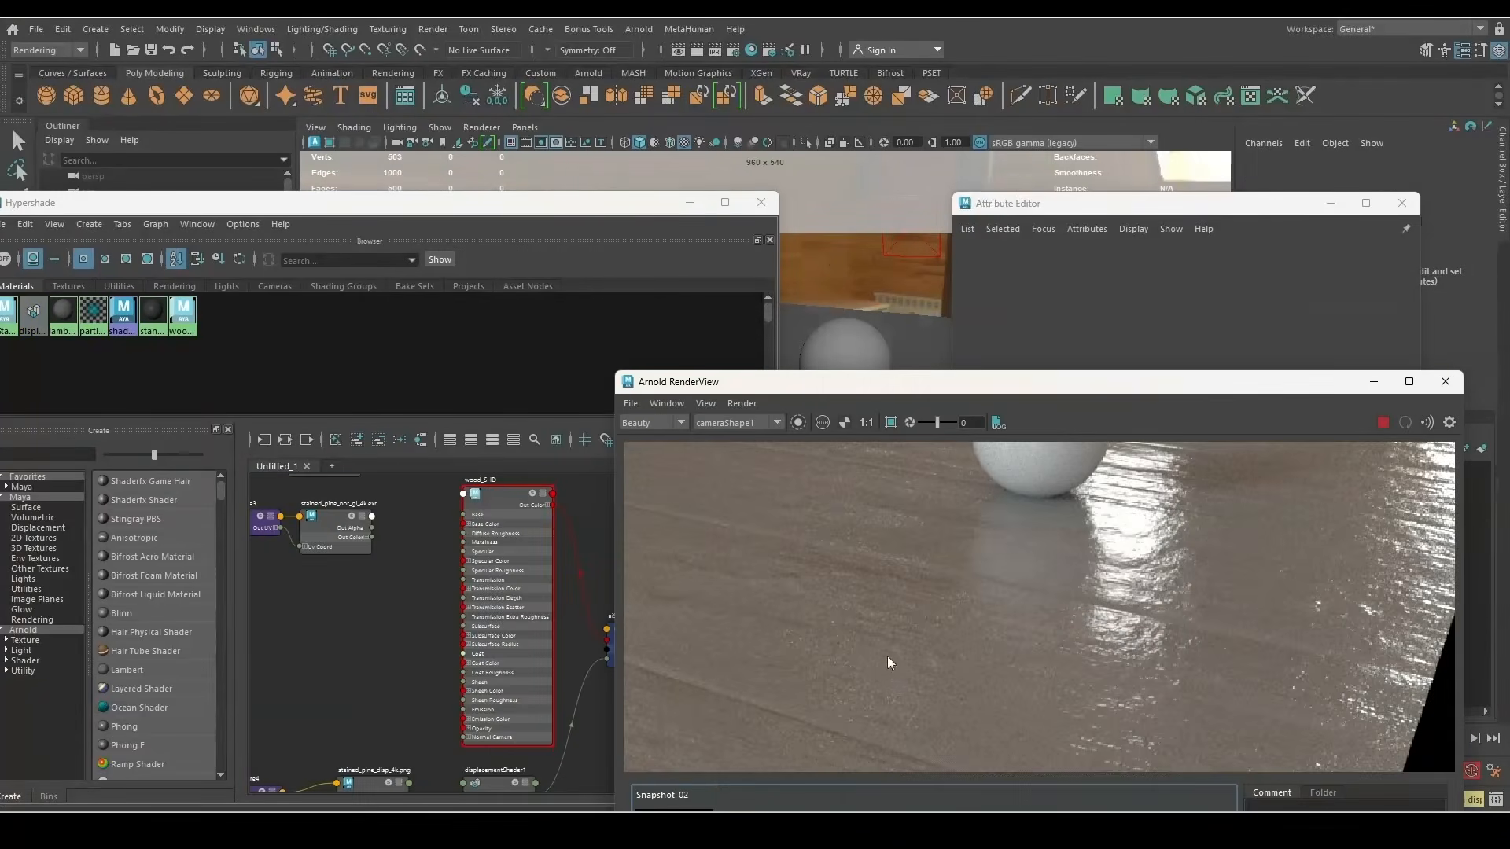
Compare the new wood render against Snapshot_02 in RenderView
scroll(1008, 558, down, 2)
drag(1005, 381, 999, 283)
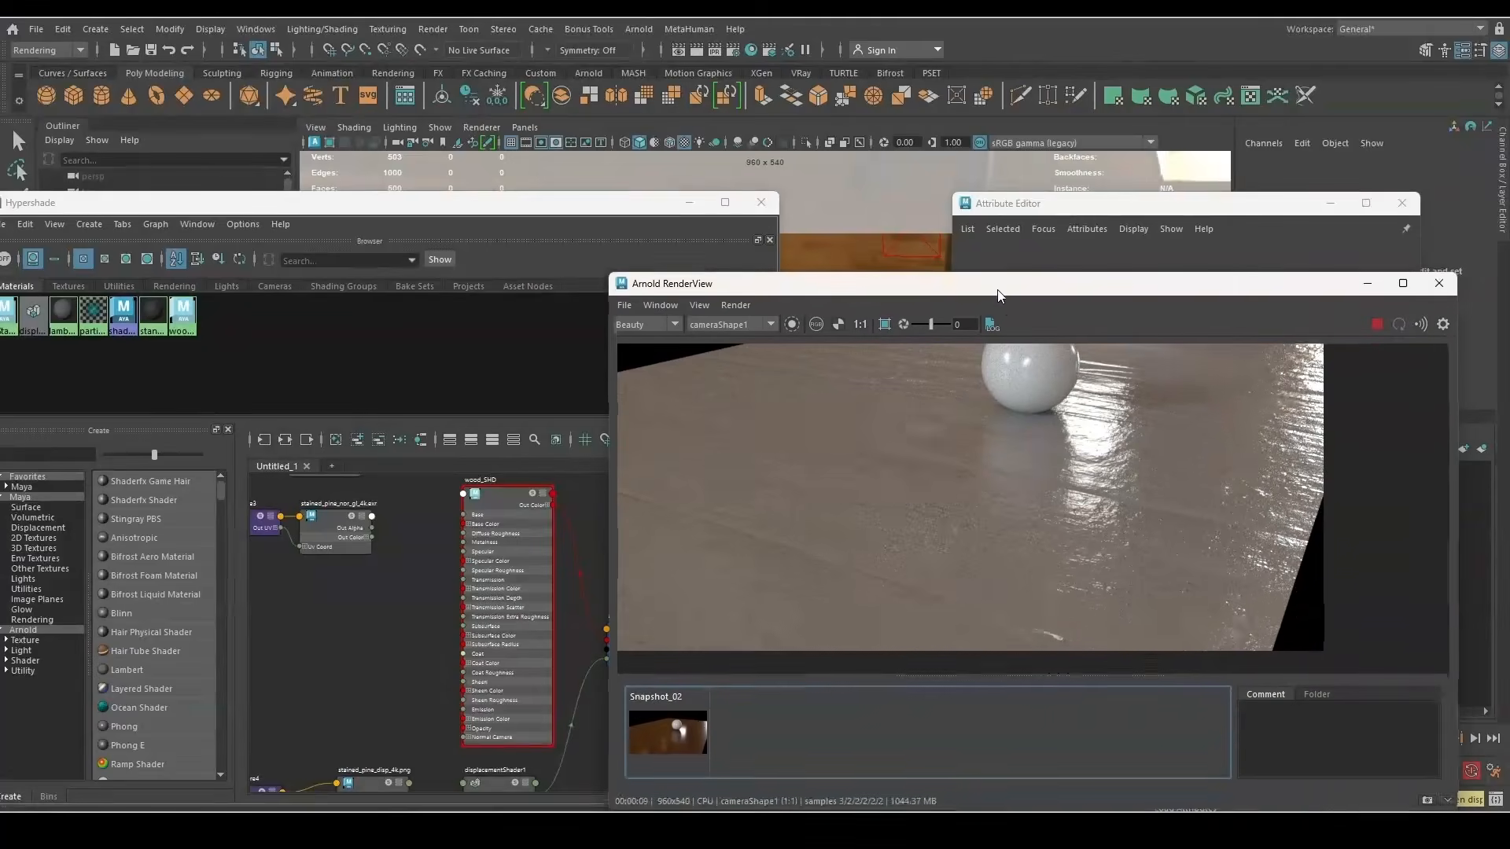
scroll(1190, 422, up, 3)
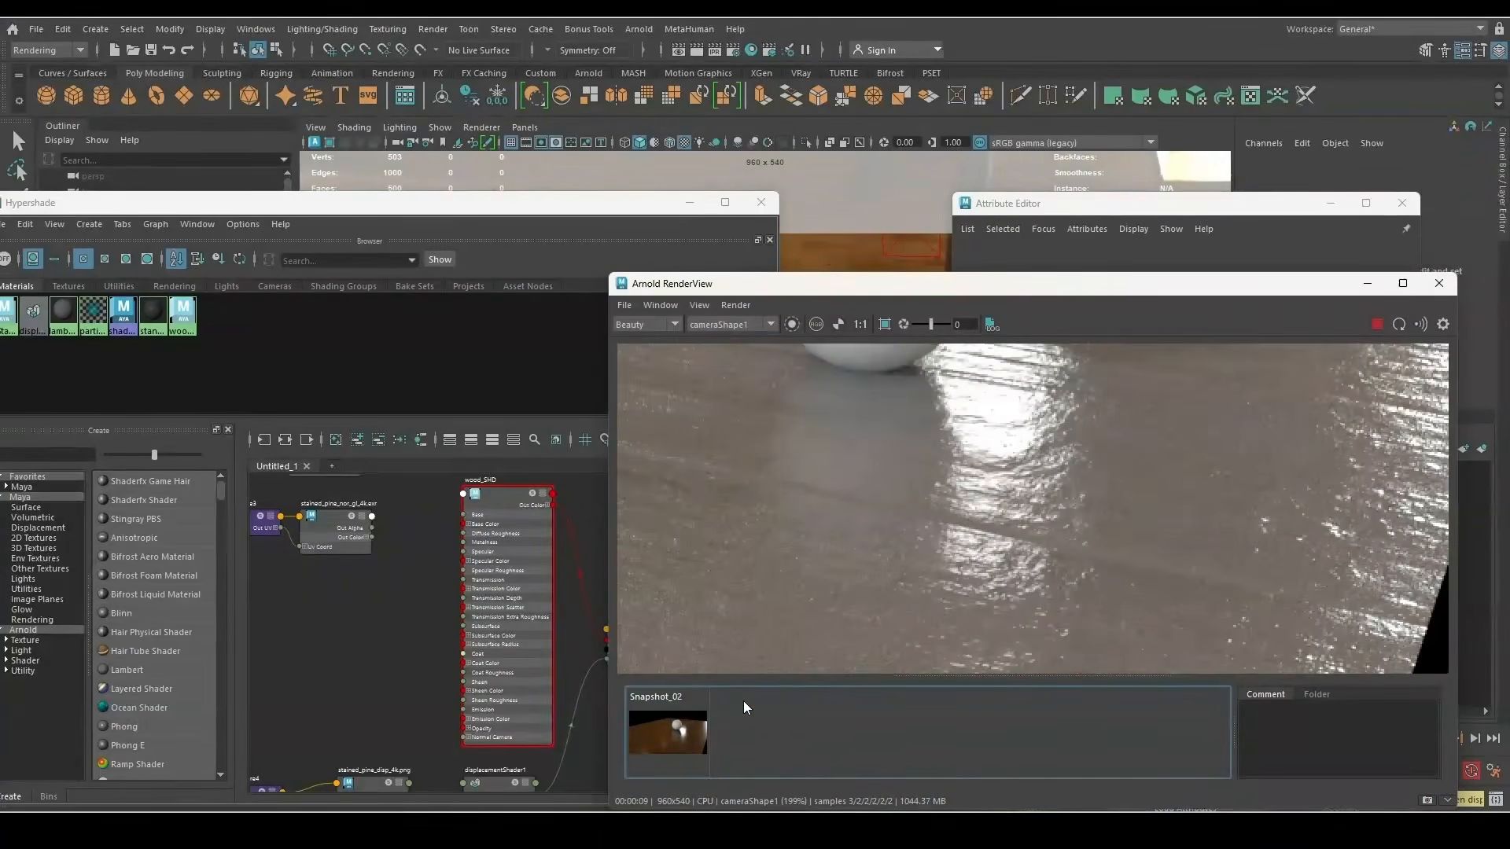
click(681, 729)
click(681, 730)
Bring Hypershade forward and select wood_SHD and the normal map node
scroll(975, 590, down, 4)
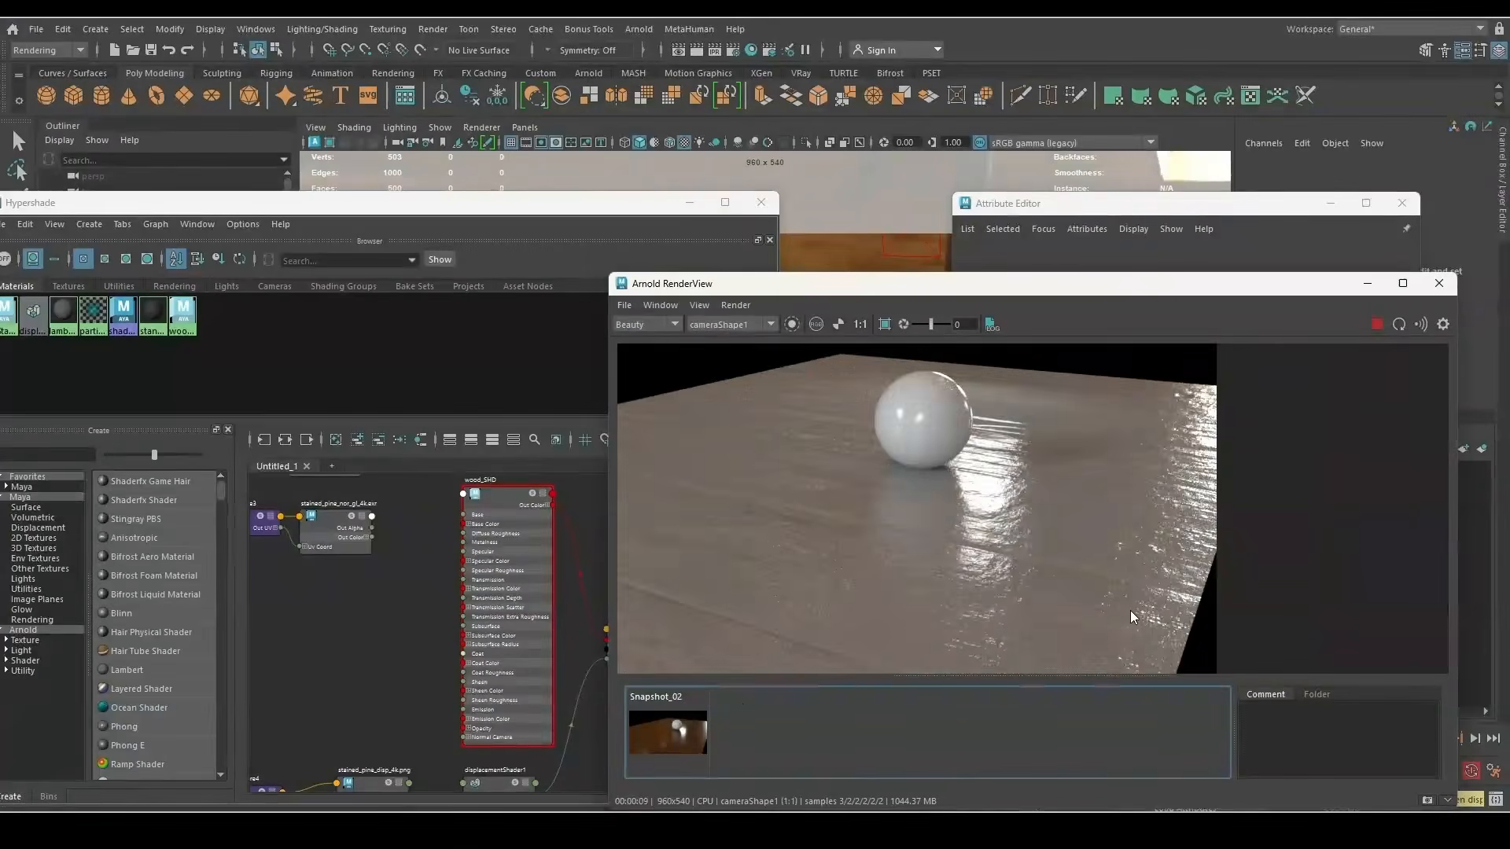
click(445, 545)
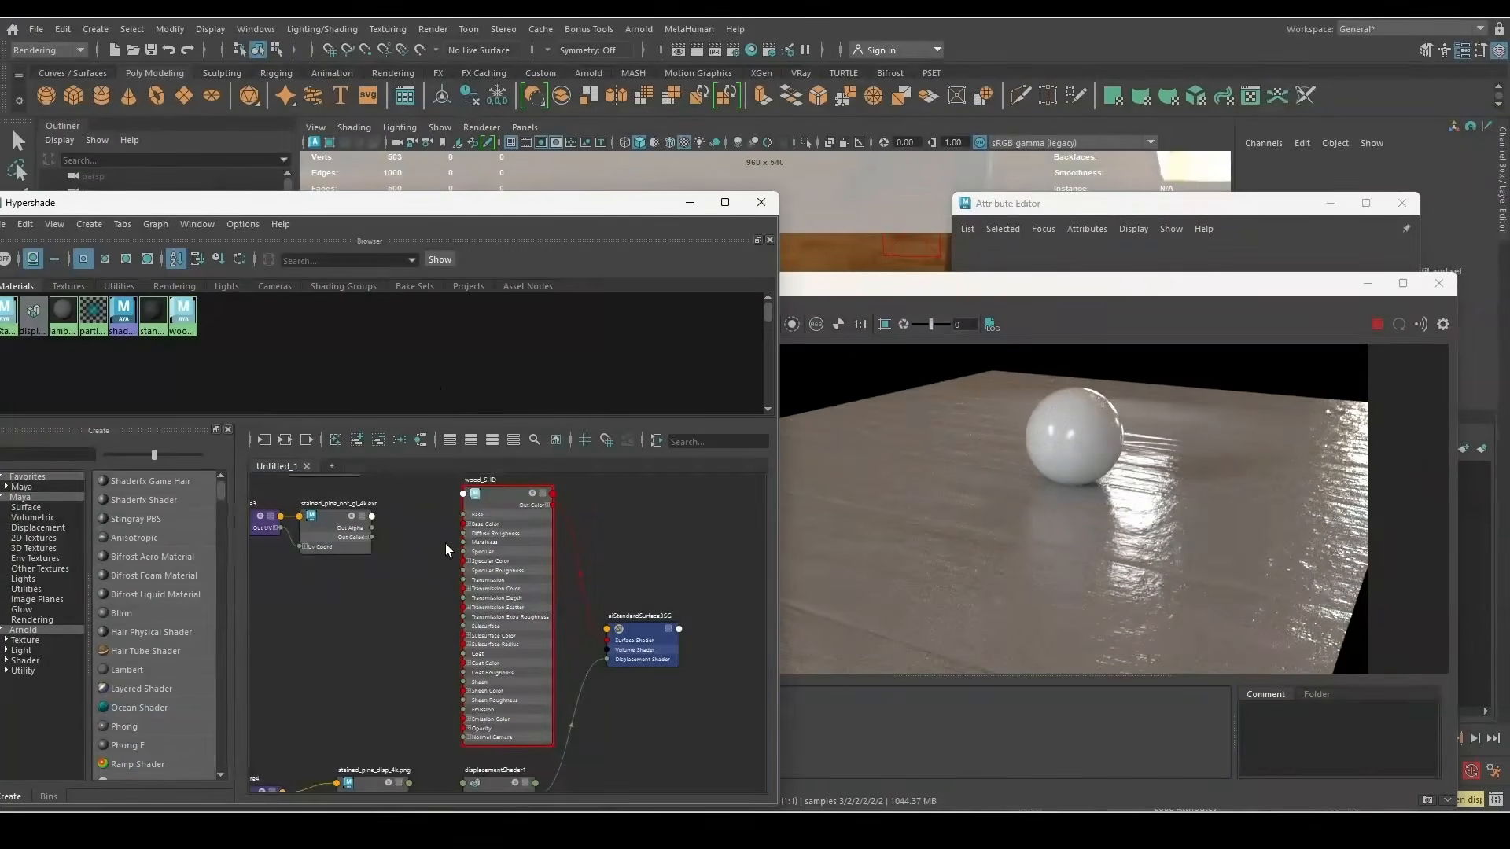
click(503, 507)
scroll(602, 669, down, 2)
click(408, 566)
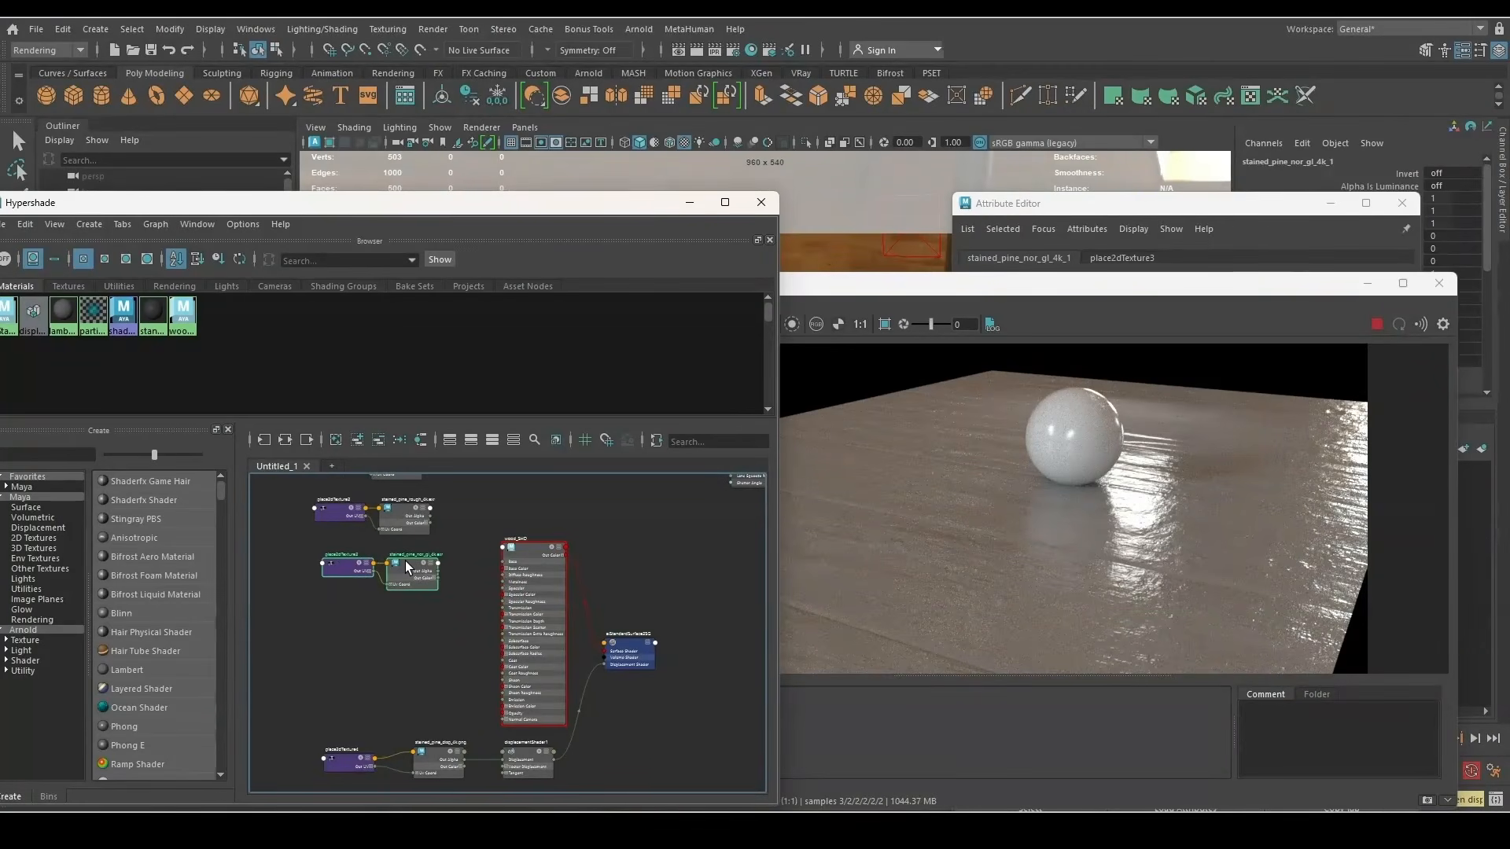
Move the normal map and placement nodes lower in the graph and select wood_SHD
drag(404, 561, 415, 588)
scroll(472, 591, down, 4)
scroll(506, 535, up, 5)
scroll(505, 537, down, 5)
scroll(500, 664, up, 6)
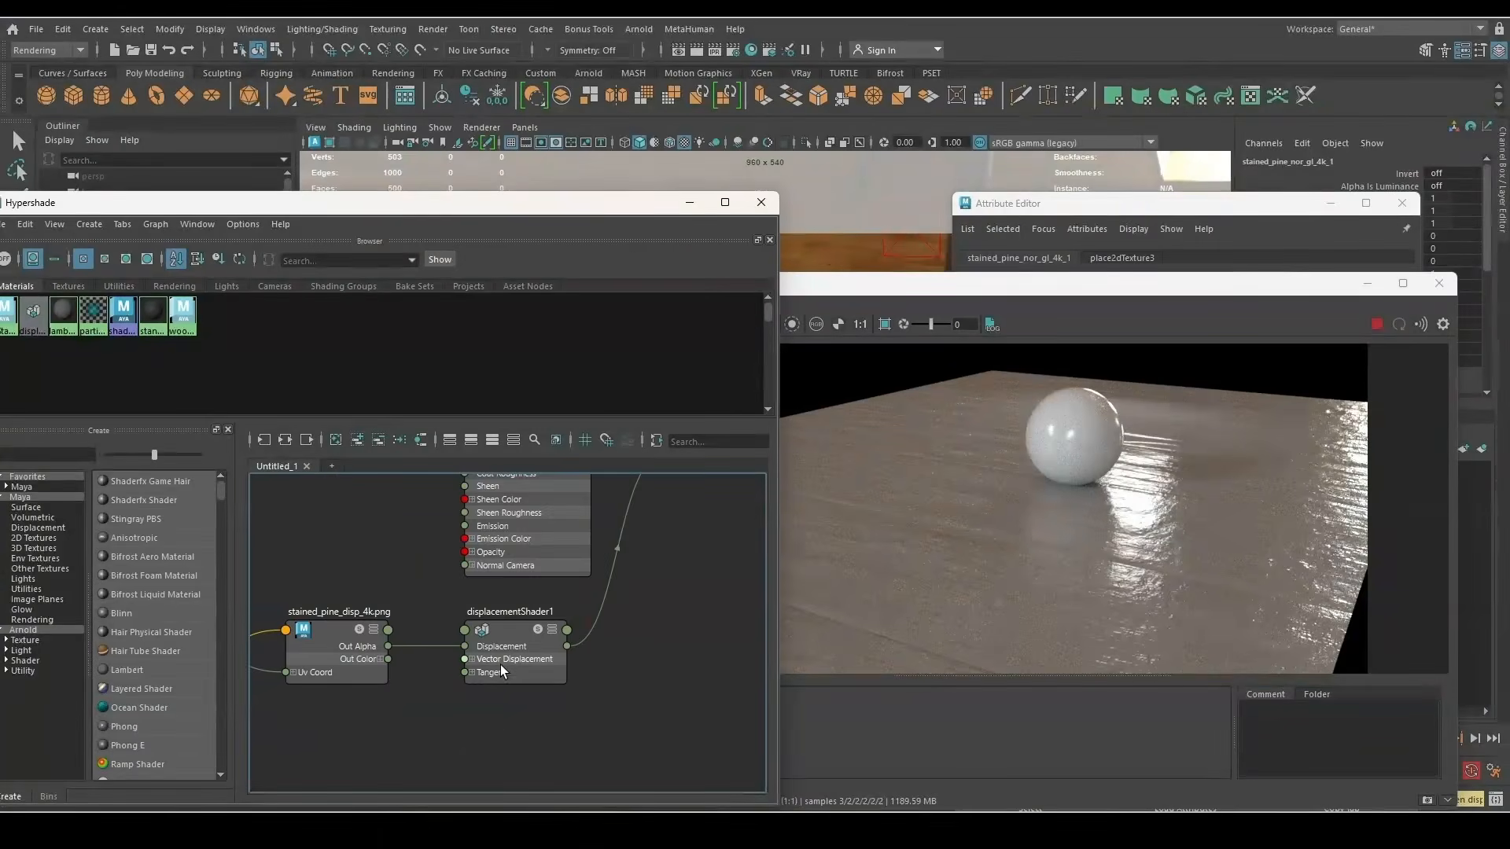
scroll(506, 722, down, 6)
alt+middle_drag(421, 556, 452, 629)
scroll(455, 634, up, 6)
scroll(469, 611, down, 4)
click(382, 651)
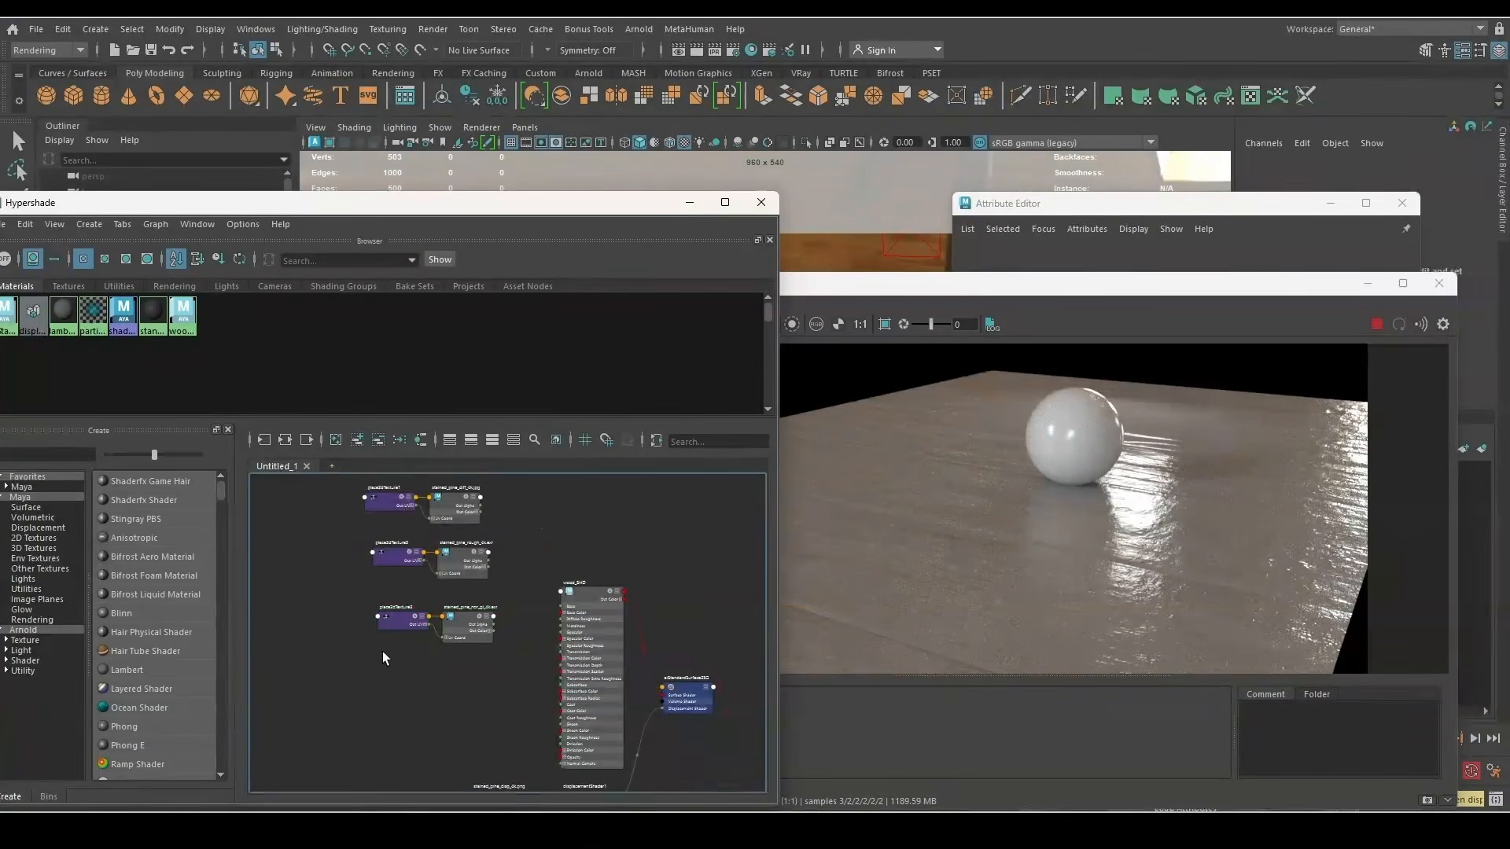
drag(352, 655, 472, 620)
drag(470, 618, 465, 675)
click(571, 712)
Save the current render as Snapshot_03
scroll(571, 712, up, 2)
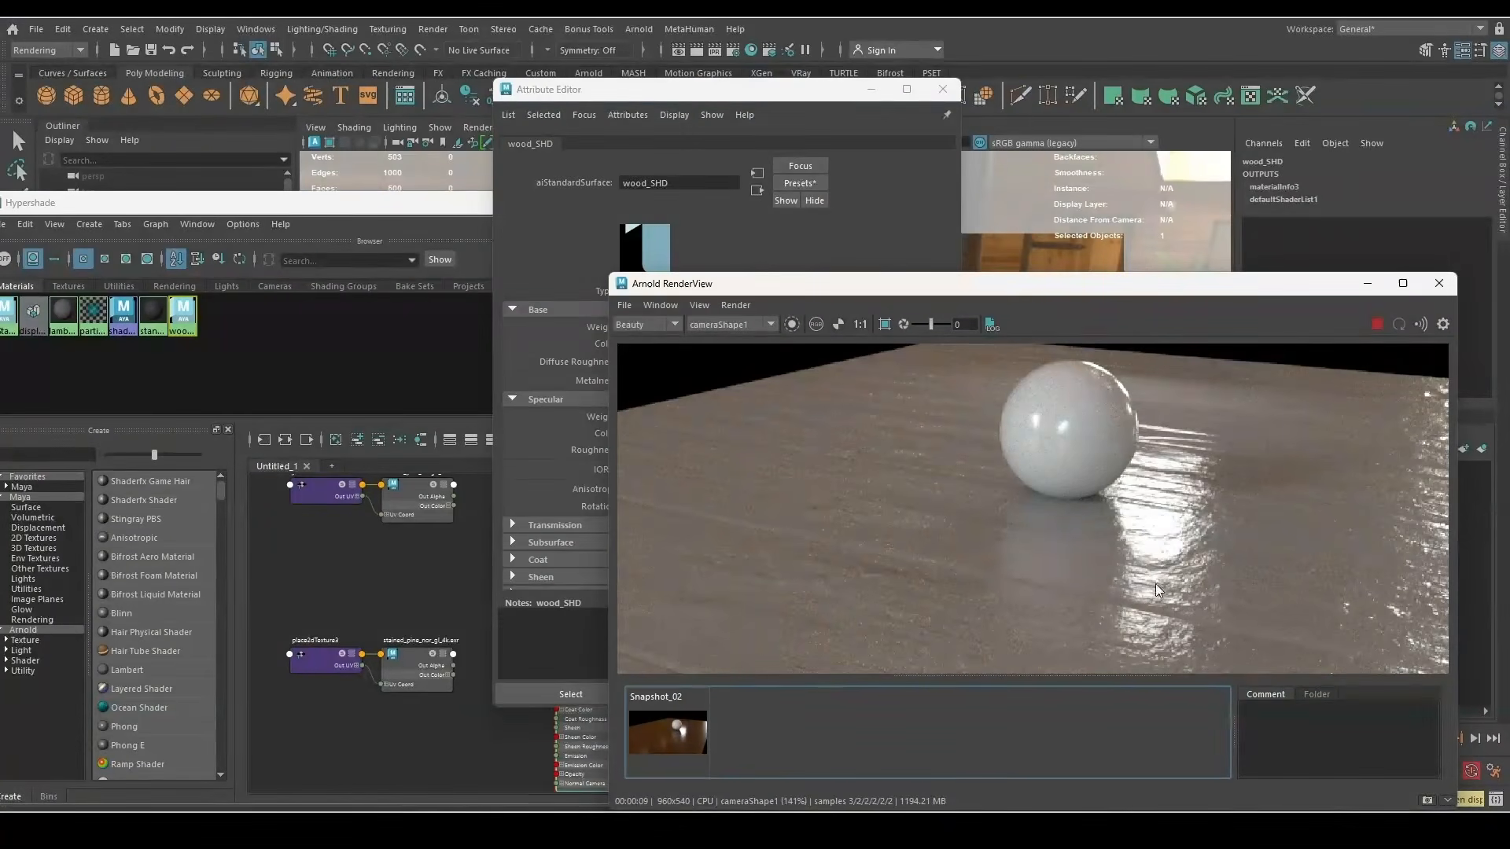
click(1428, 800)
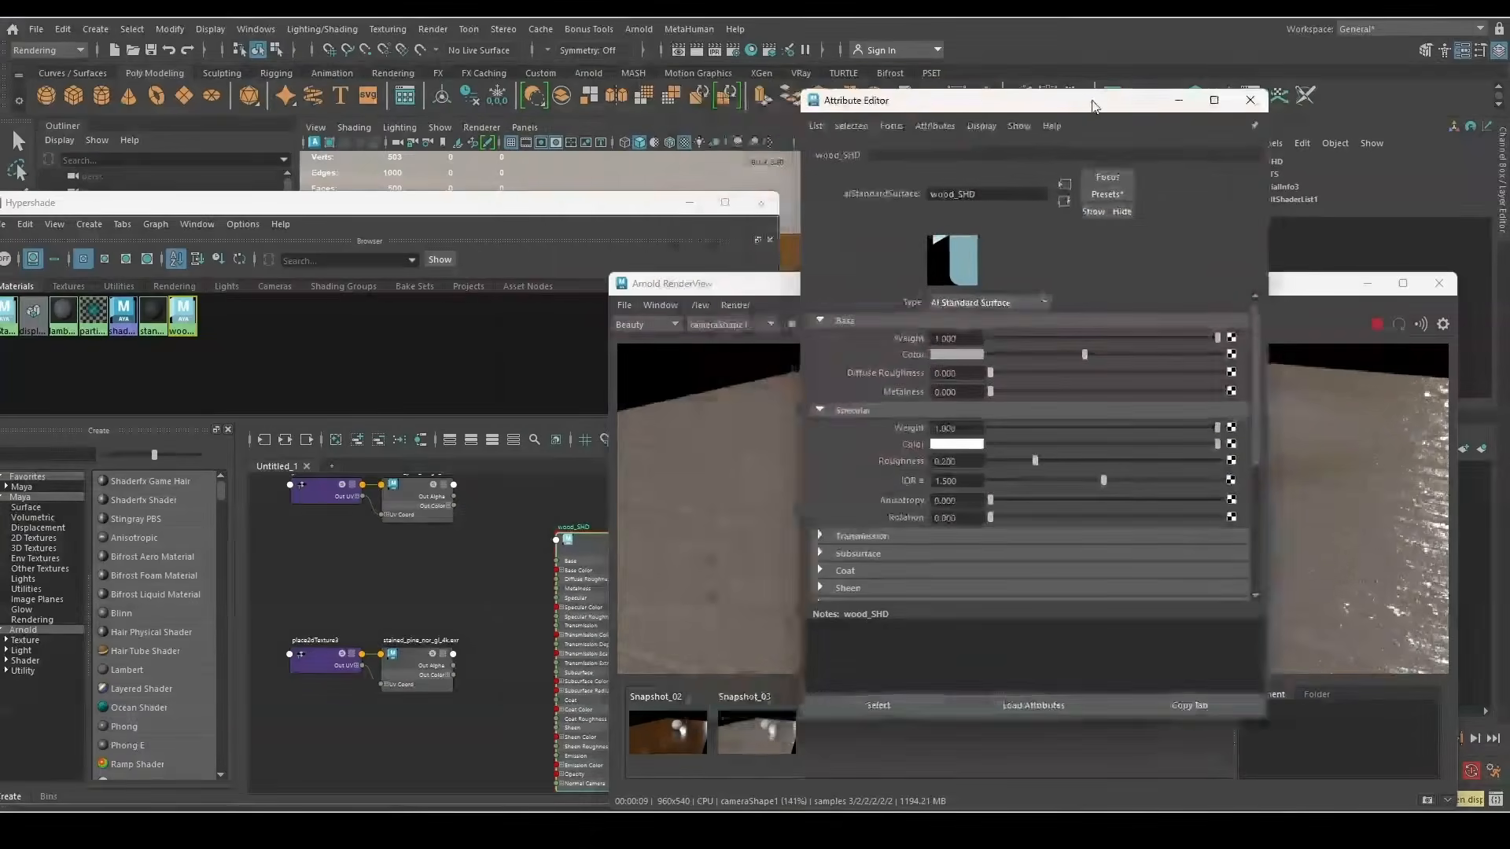
scroll(853, 427, down, 3)
Connect the stained_pine_nor_gl_4k_1 texture to wood_SHD's Geometry Bump Mapping
click(853, 451)
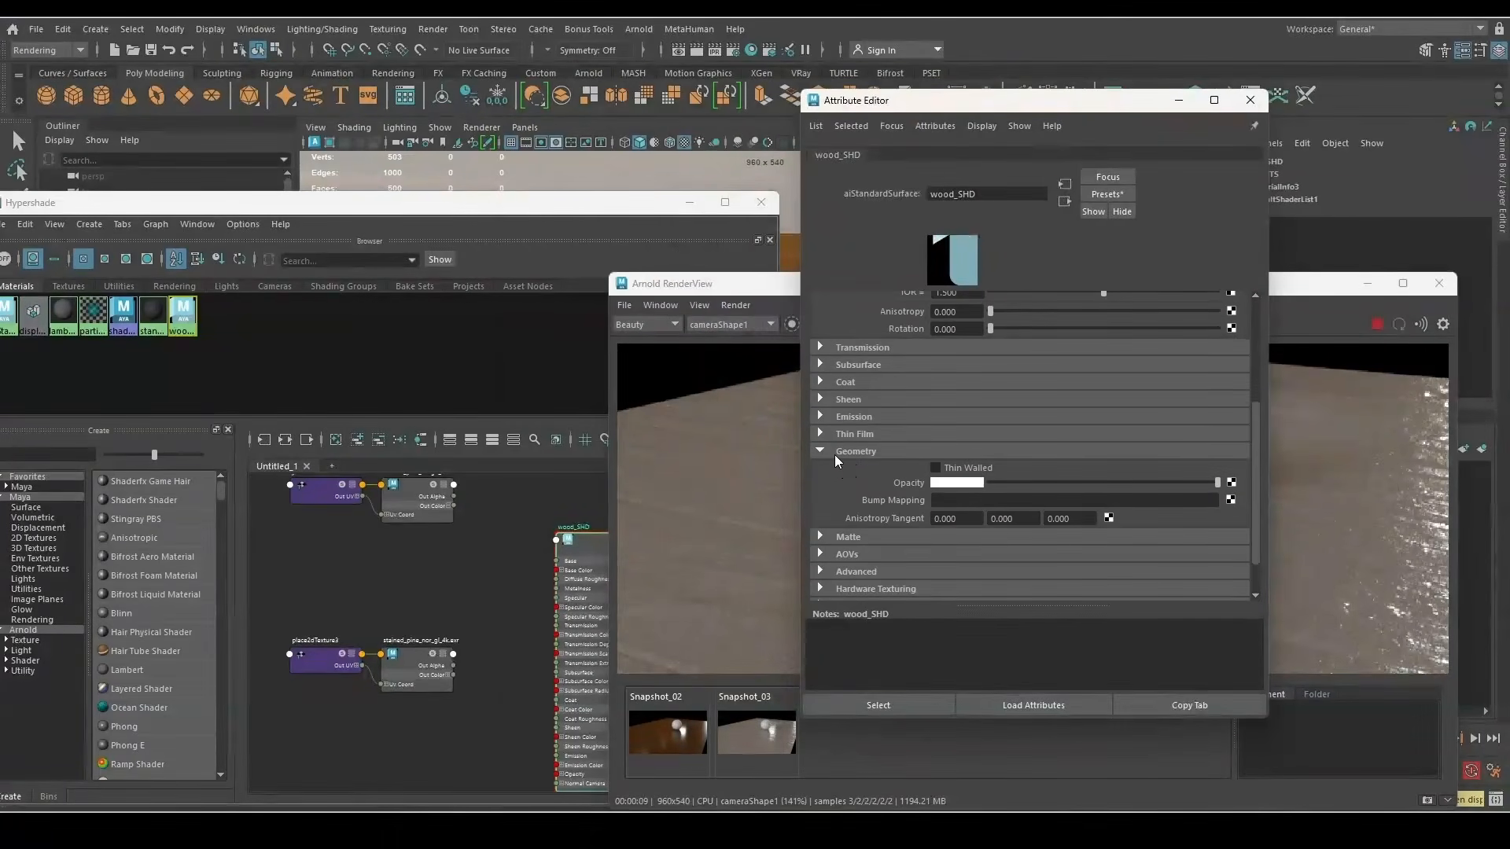
scroll(403, 632, up, 3)
click(409, 689)
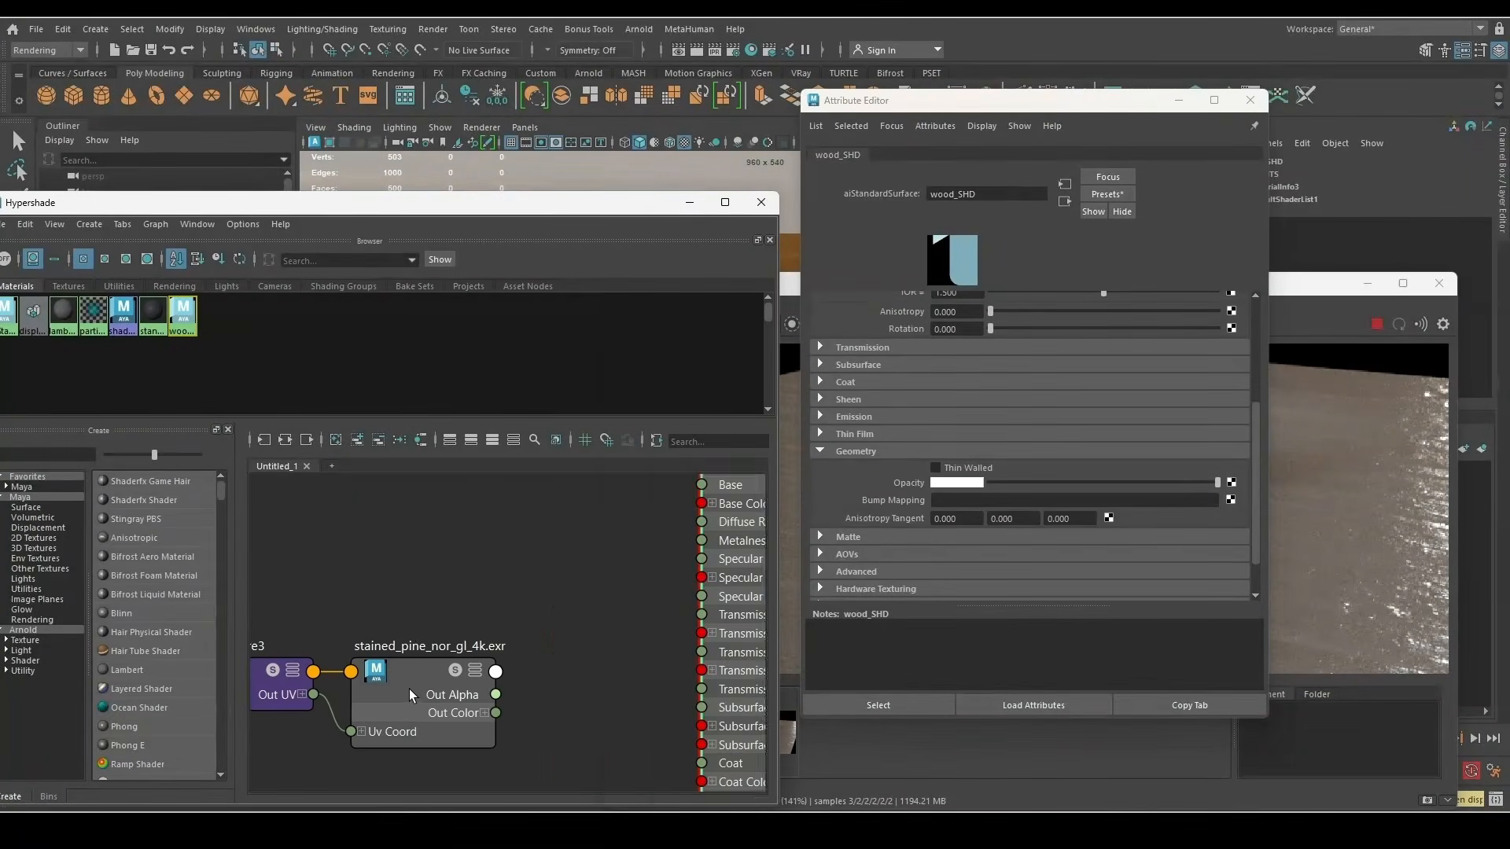
middle_drag(409, 689, 904, 499)
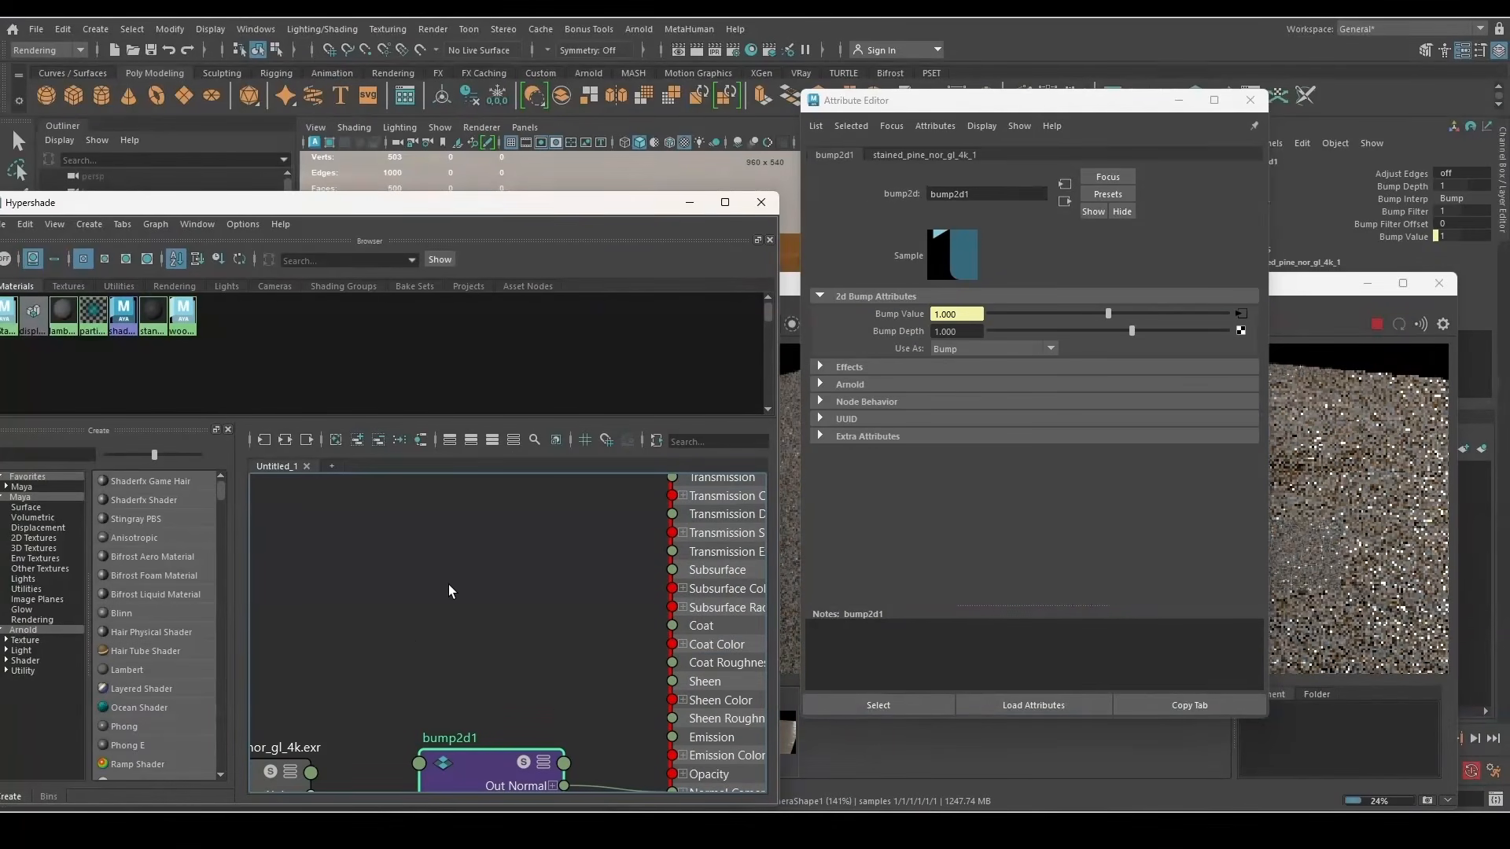
Set bump2d1's Use As to Tangent Space Normals
scroll(451, 609, down, 4)
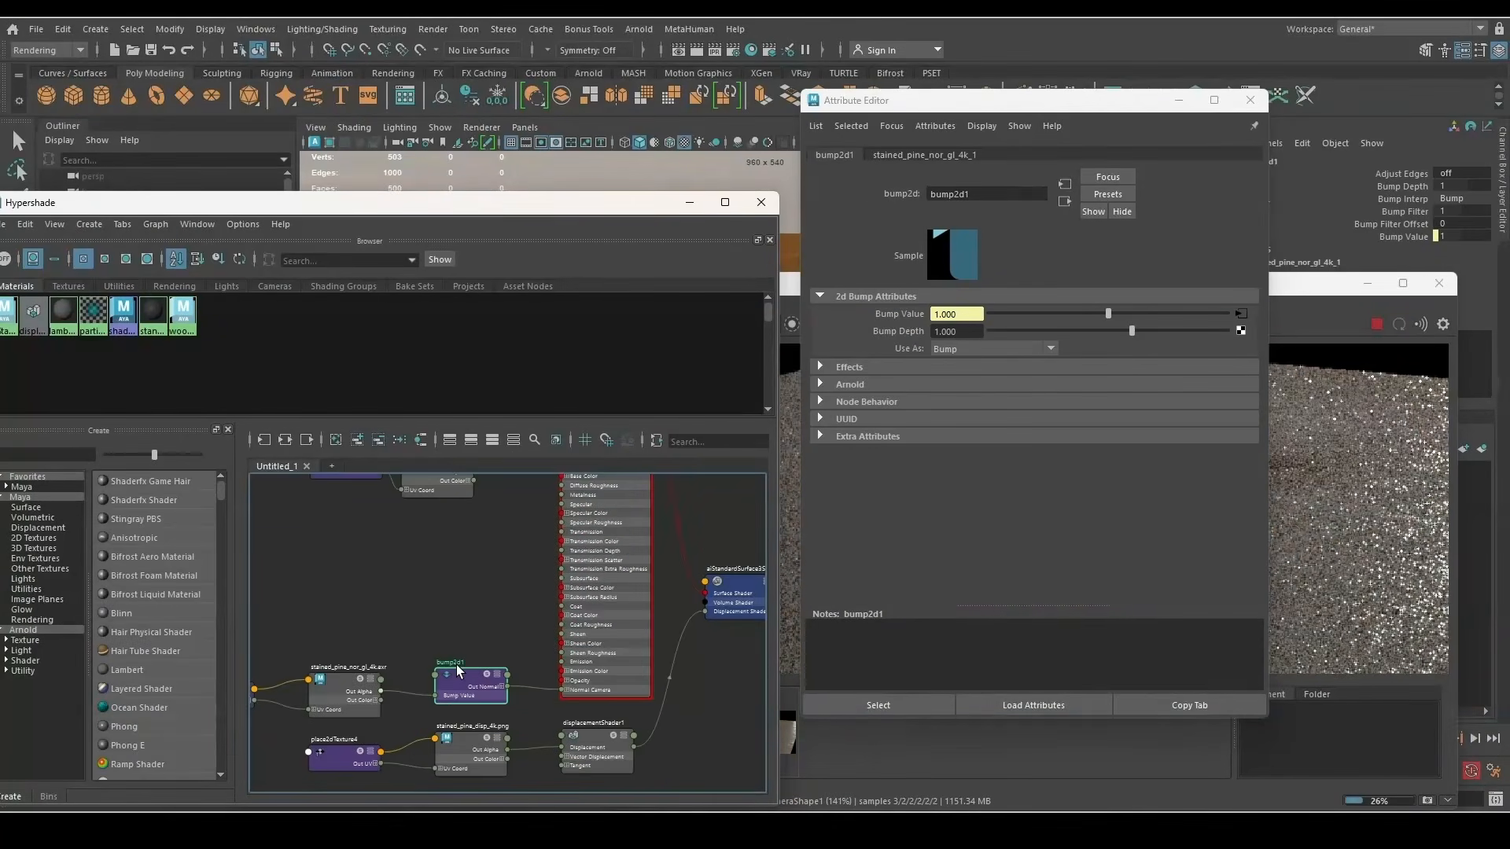
click(964, 348)
click(979, 384)
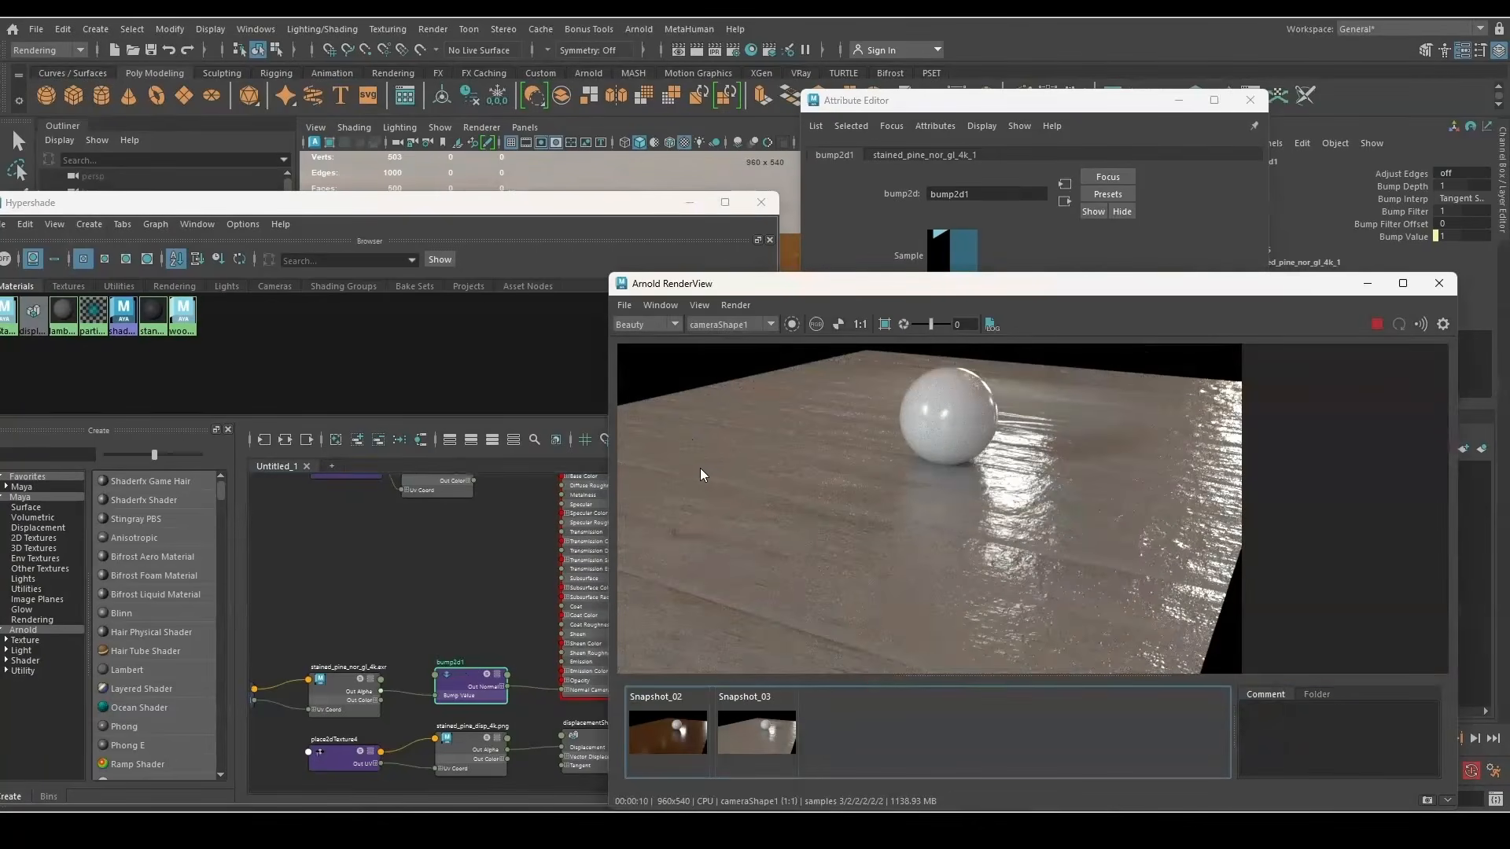
scroll(989, 611, up, 2)
Compare the live IPR render against Snapshot_03 from a slightly orbited view
click(761, 737)
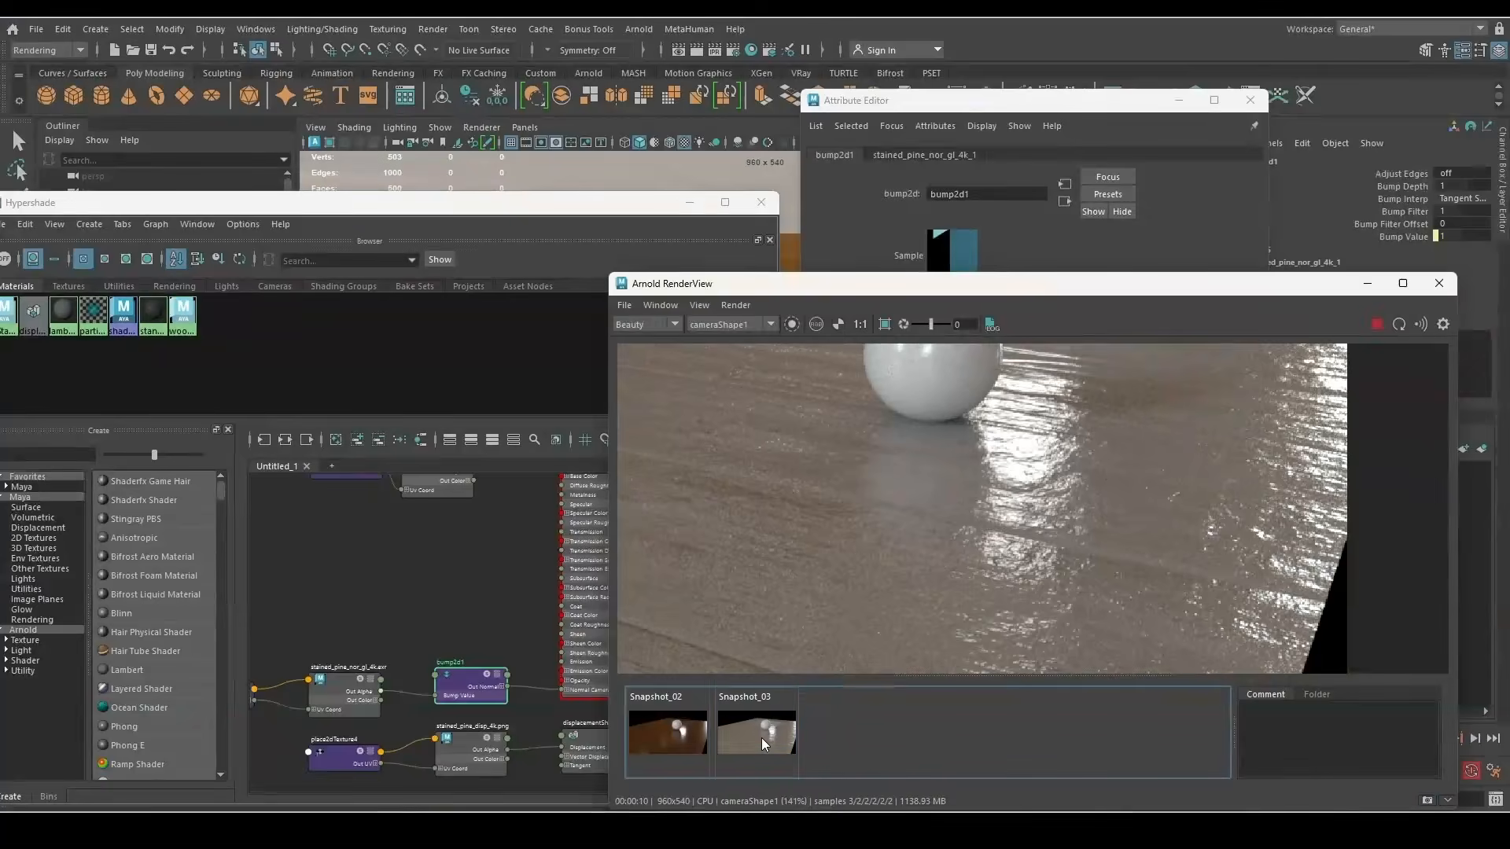
scroll(796, 505, down, 3)
scroll(843, 583, up, 4)
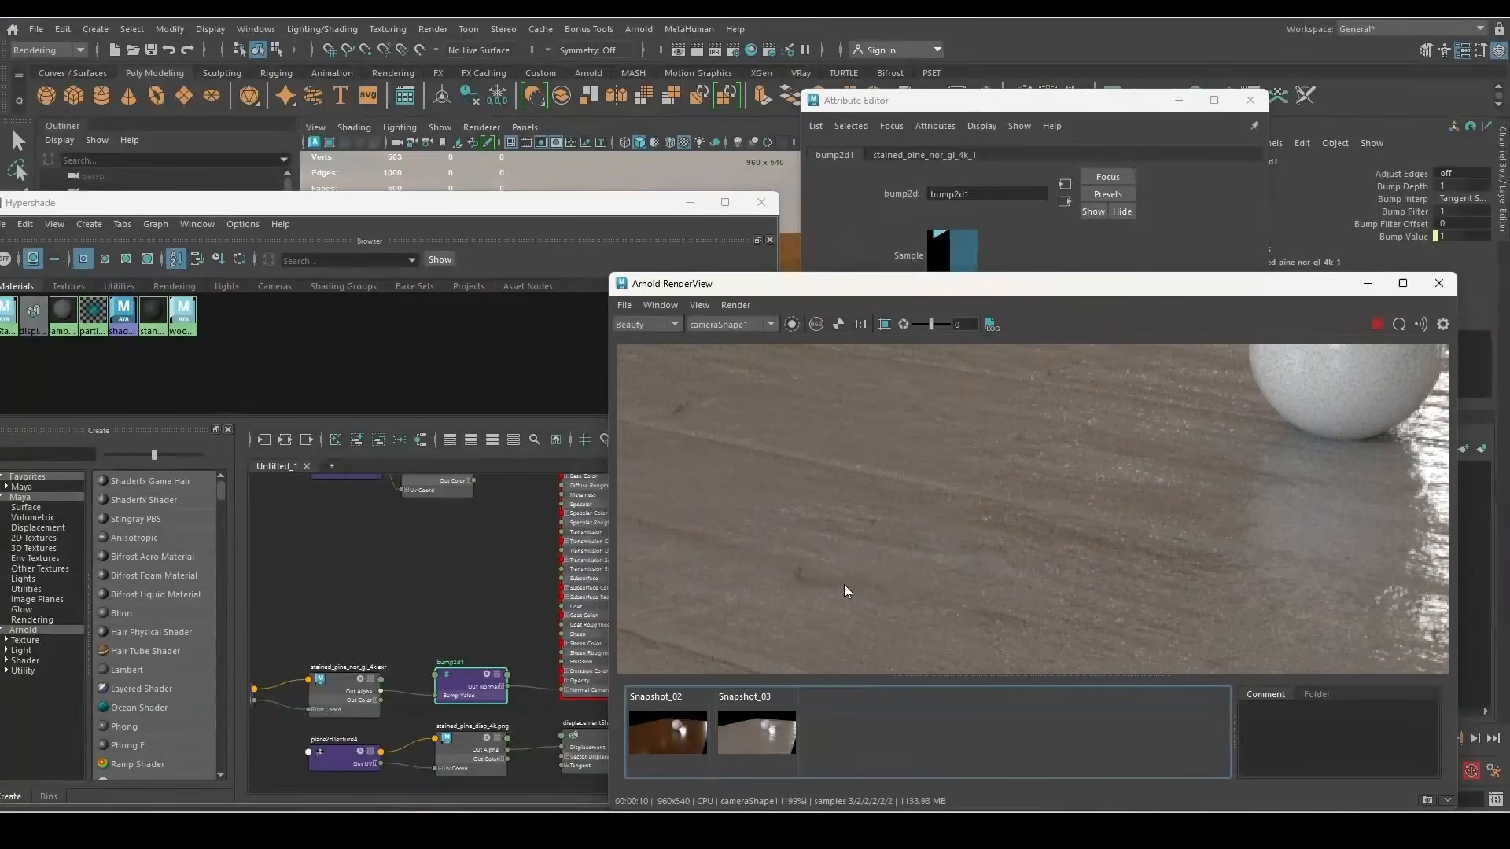
click(769, 730)
alt+drag(874, 573, 994, 436)
scroll(995, 425, up, 2)
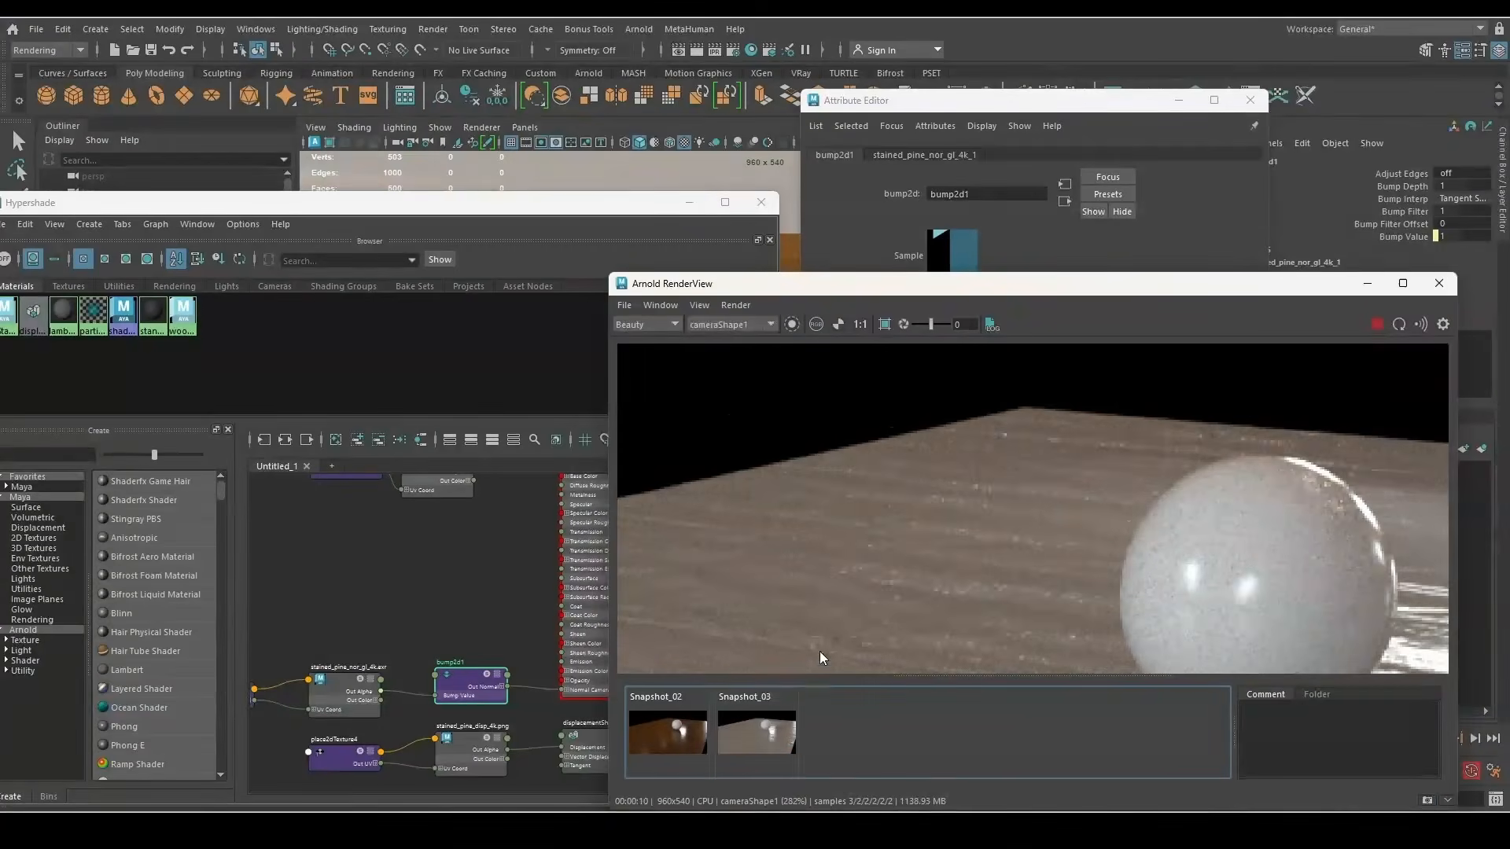
click(750, 729)
click(750, 729)
scroll(943, 394, down, 5)
scroll(908, 451, up, 2)
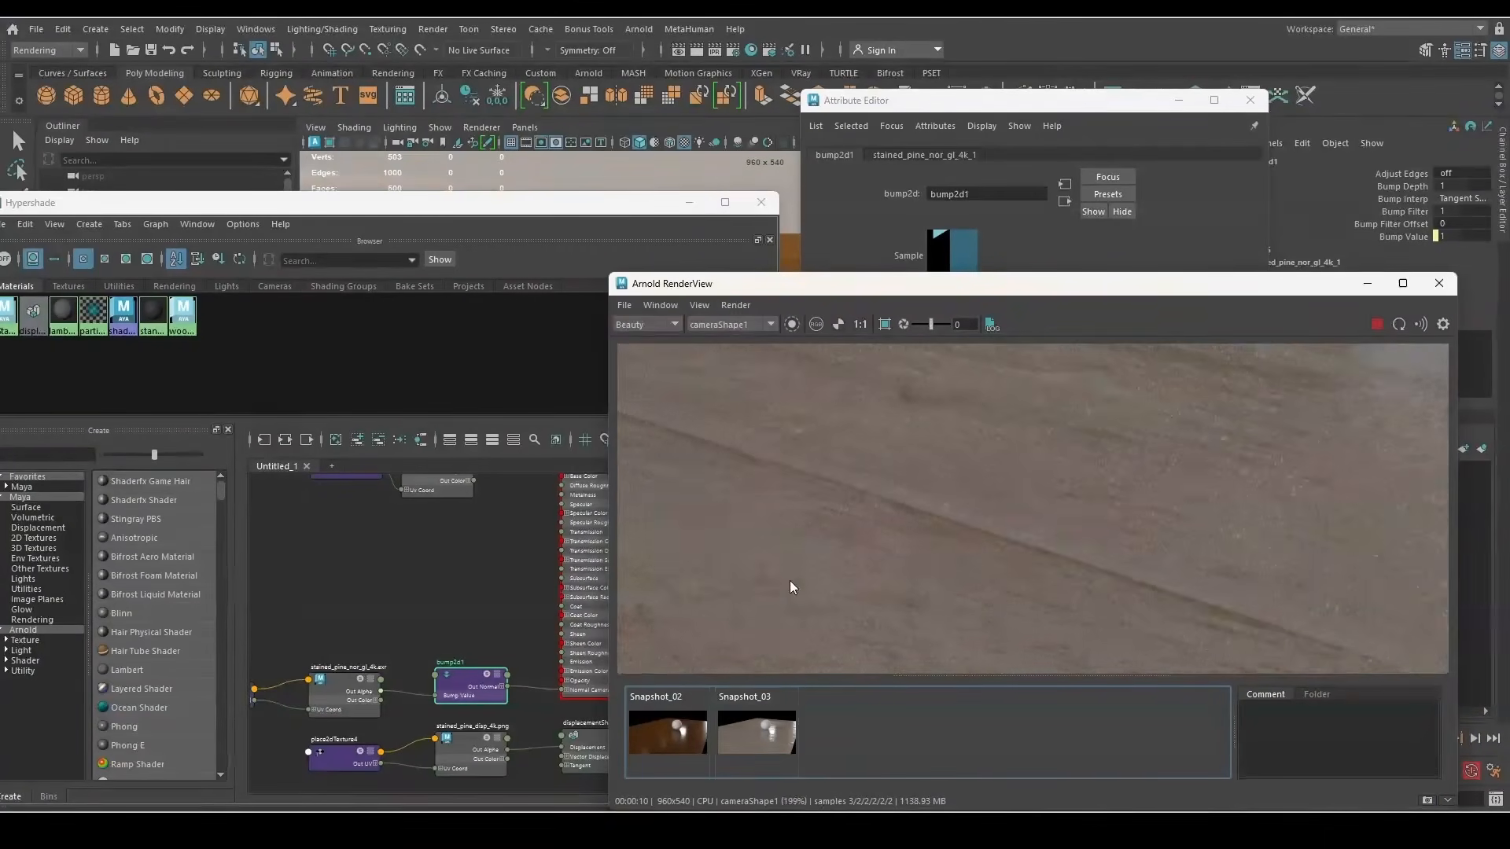
click(770, 736)
Toggle between the live render and Snapshot_03 to compare them
click(771, 736)
scroll(824, 551, down, 1)
click(753, 731)
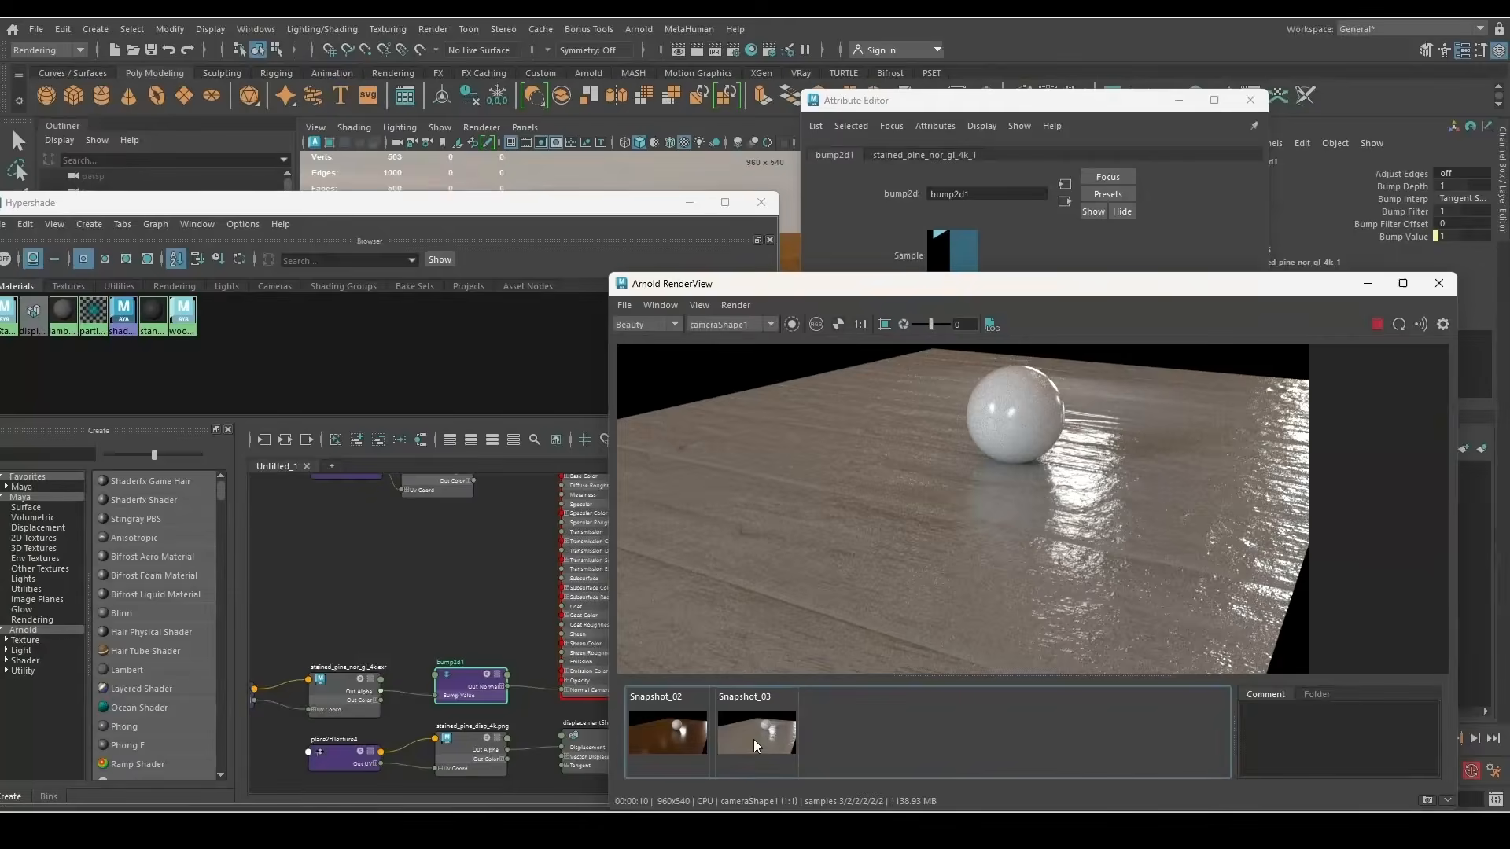
click(753, 732)
click(754, 732)
click(754, 731)
Connect the roughness texture to wood_SHD's specular colour and select its nodes
click(474, 599)
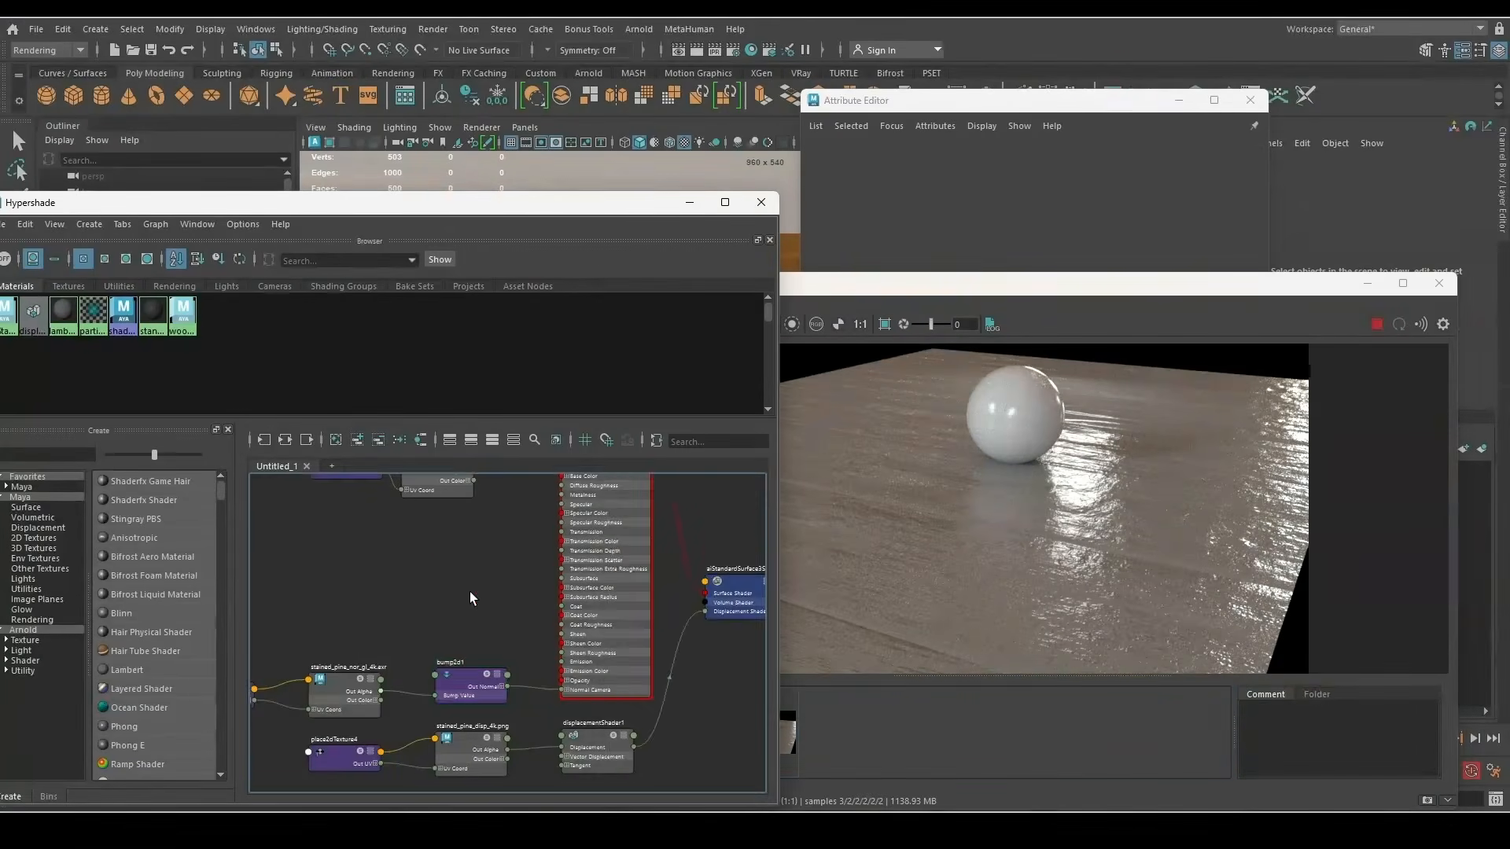
scroll(478, 600, down, 4)
scroll(494, 537, up, 3)
scroll(551, 554, down, 2)
click(611, 571)
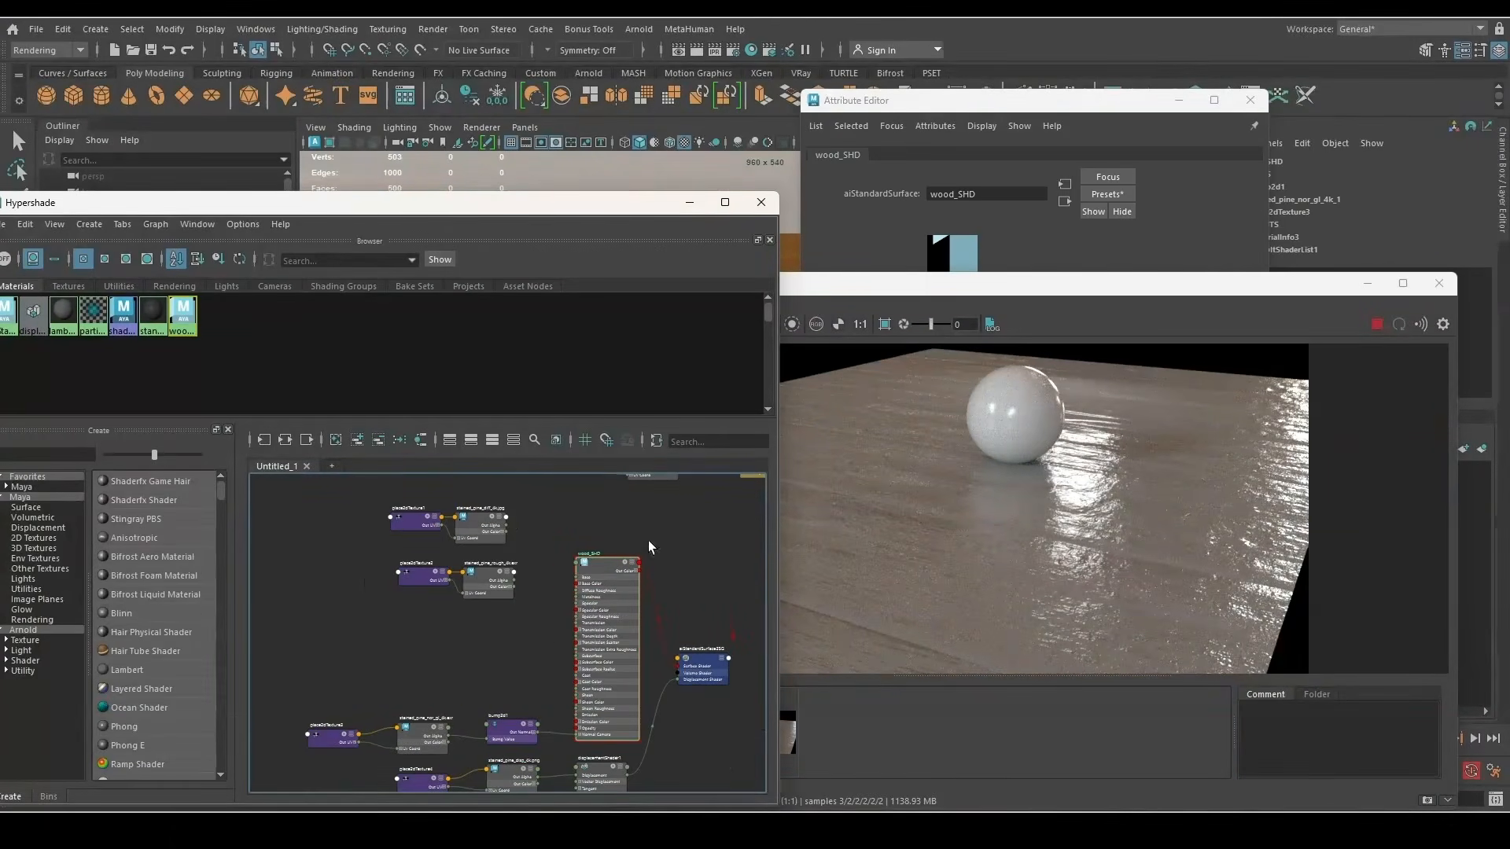
click(898, 224)
scroll(870, 431, up, 5)
scroll(481, 572, up, 5)
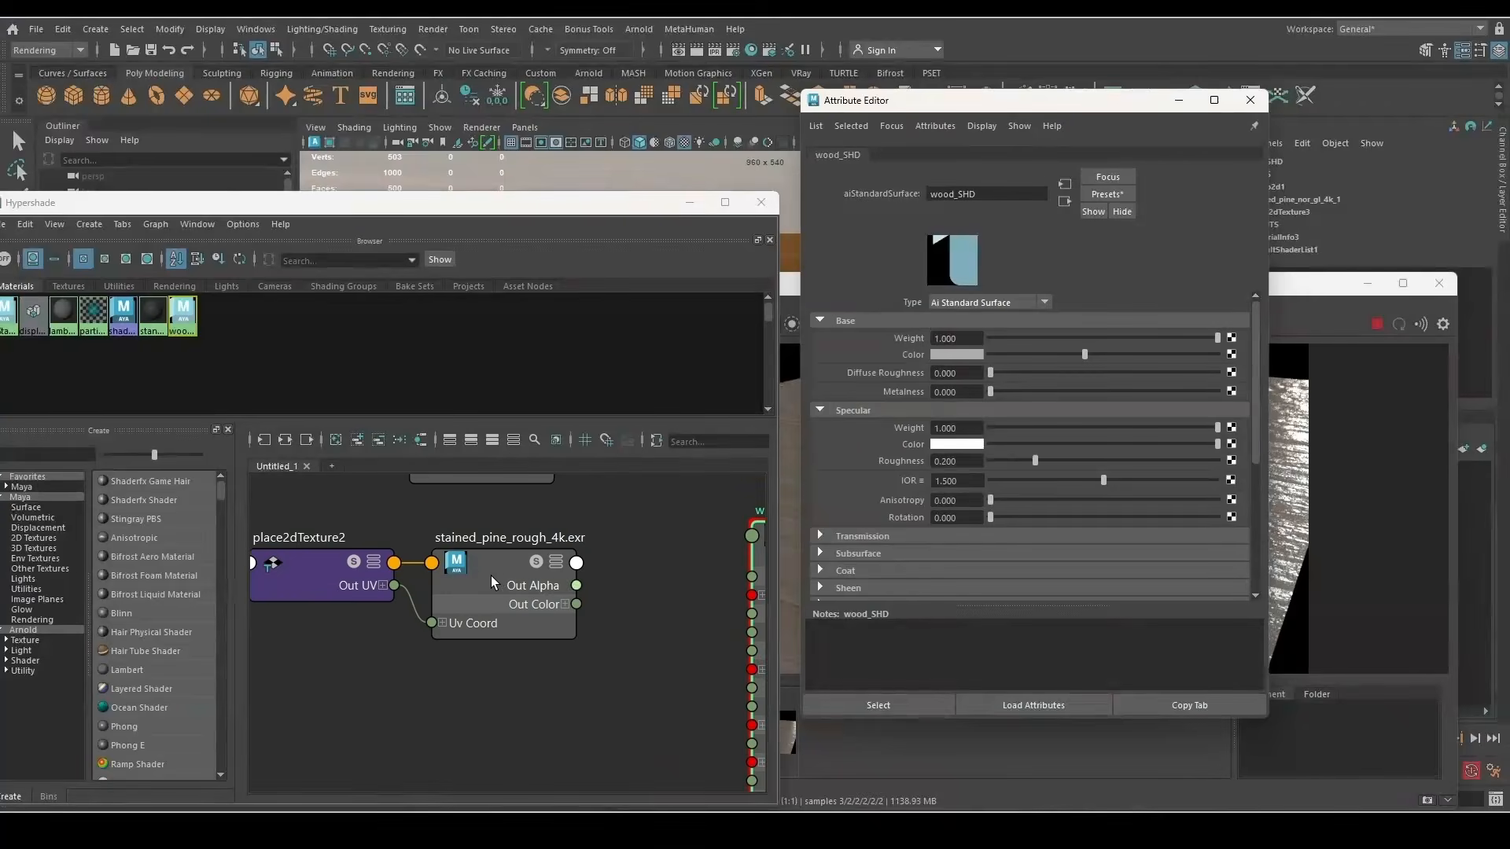
middle_drag(497, 572, 909, 440)
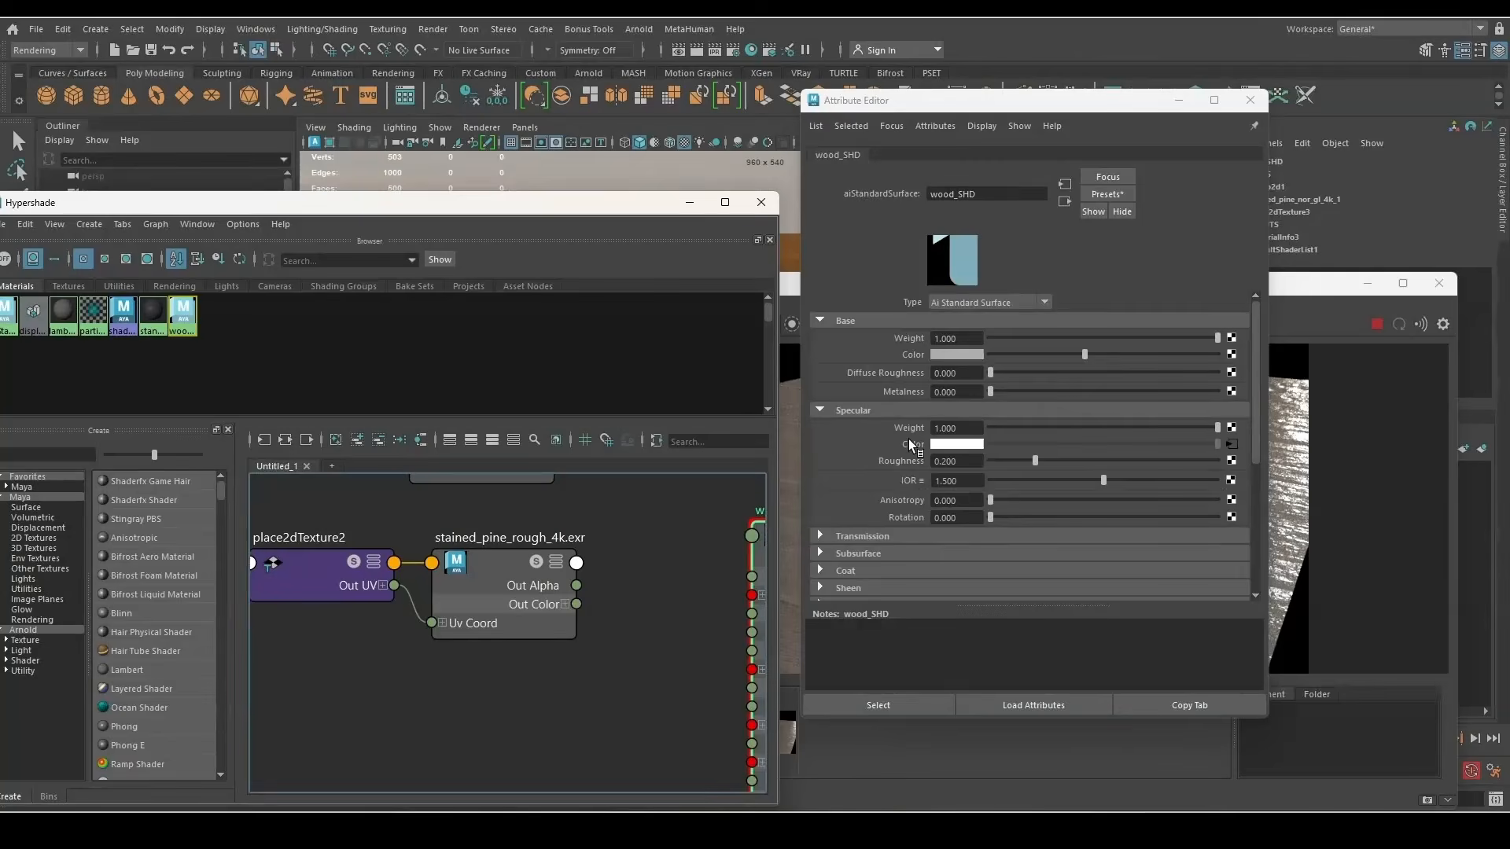
drag(519, 510, 395, 636)
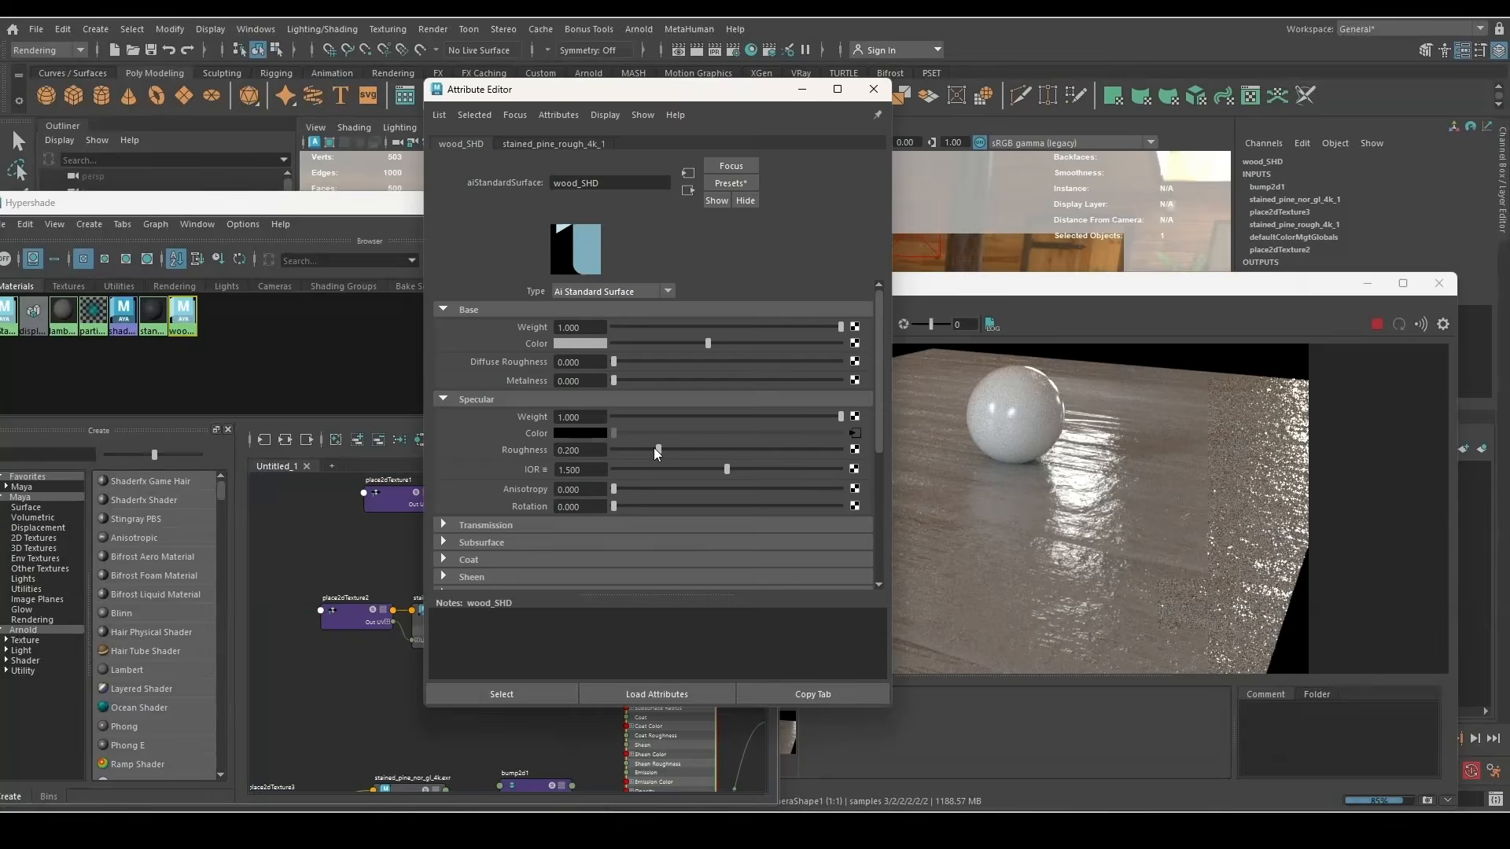
Settle wood_SHD's specular roughness at about 0.355
drag(654, 447, 706, 454)
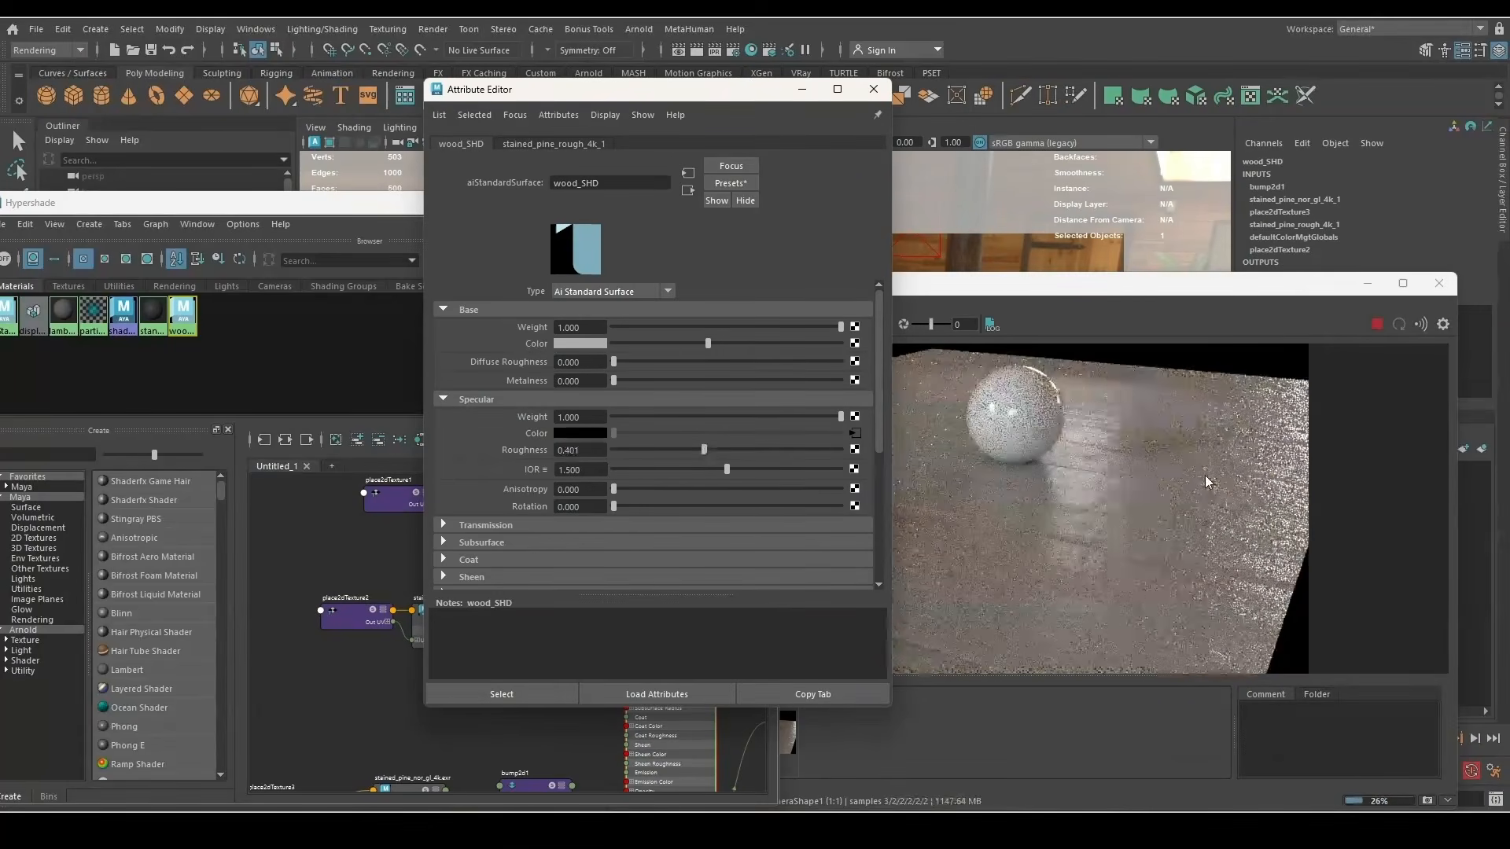
mouse_move(704, 449)
mouse_down()
mouse_move(681, 459)
mouse_move(693, 458)
mouse_up()
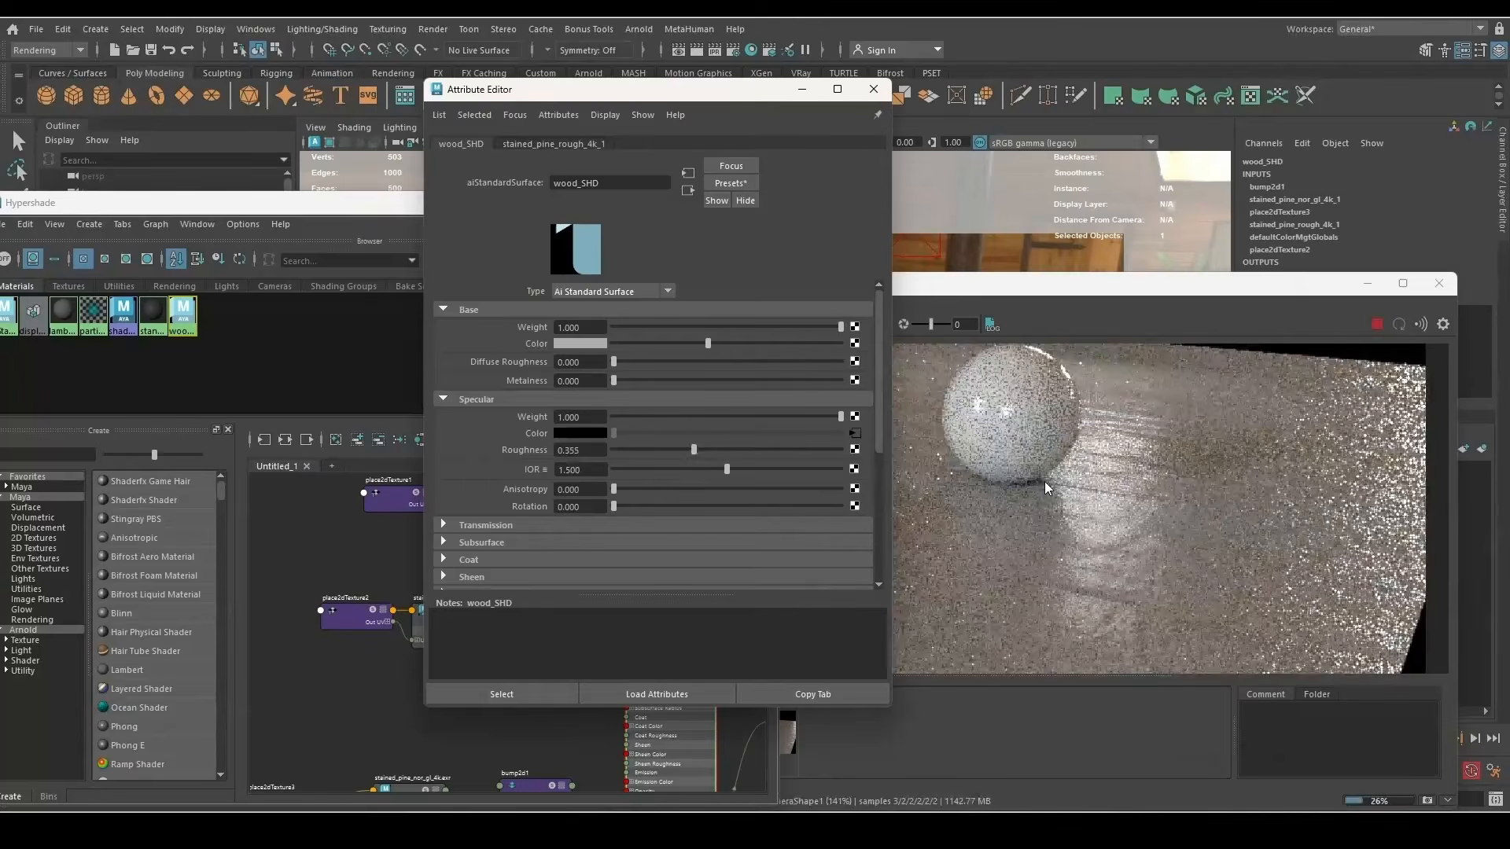
scroll(1073, 431, down, 1)
click(377, 205)
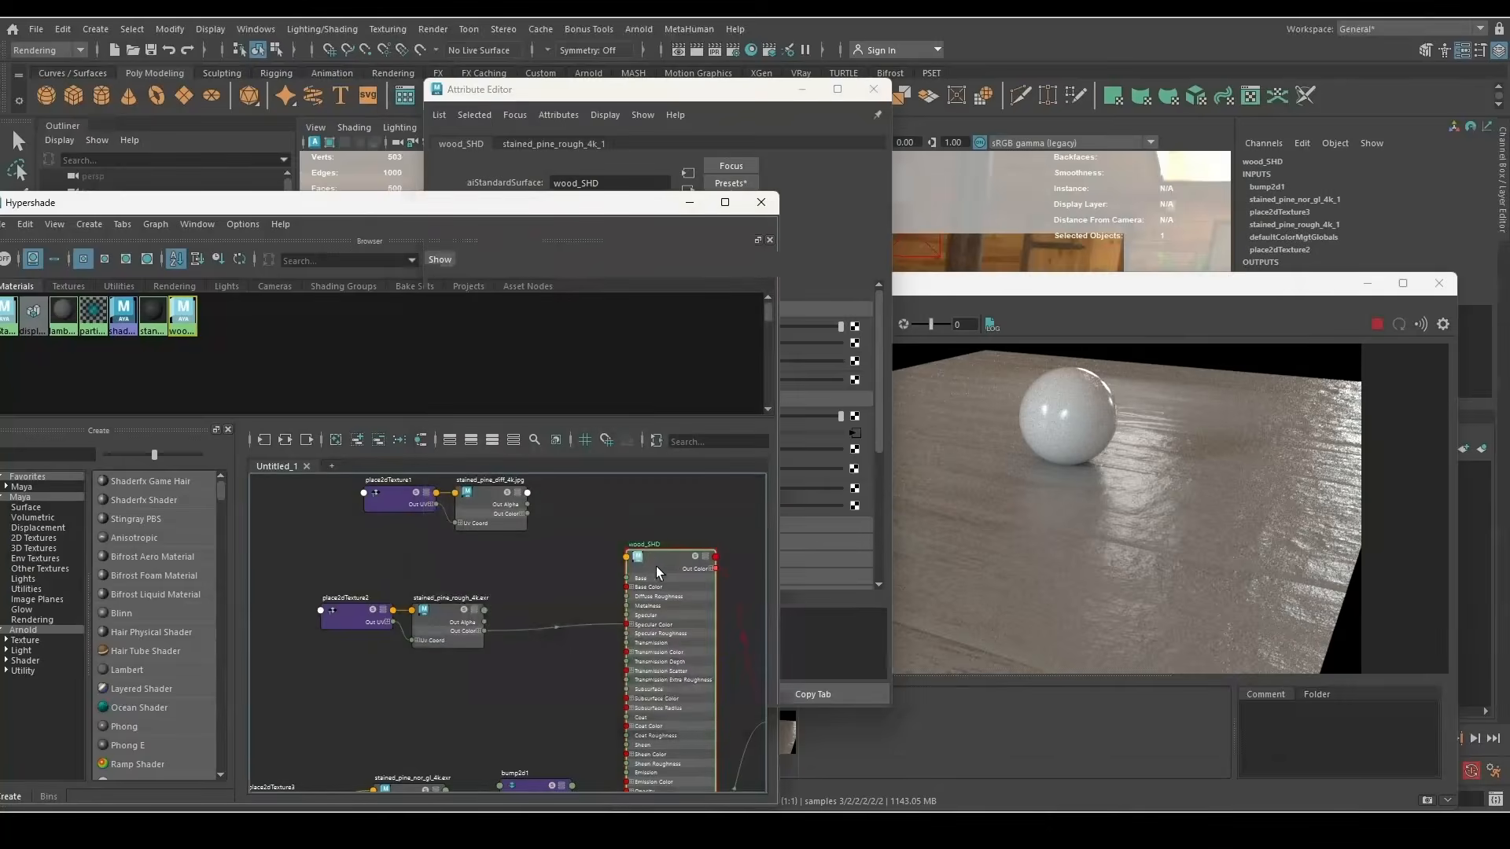
Connect stained_pine_diff_4k's Out Color to wood_SHD's Base Color, then move the Hypershade aside
scroll(542, 503, up, 2)
drag(586, 563, 662, 623)
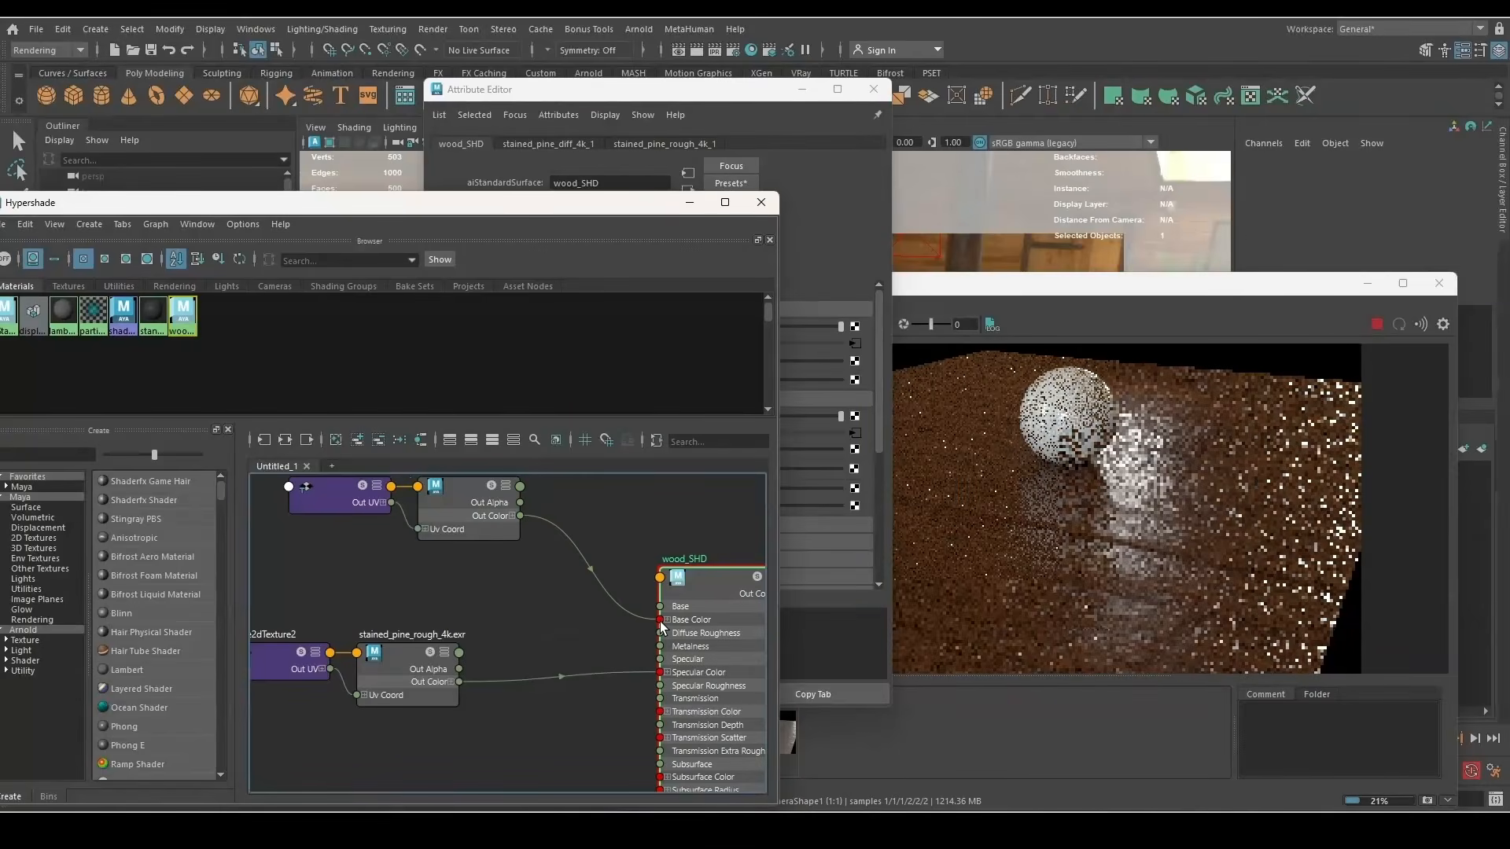
drag(370, 202, 401, 526)
Toggle between the saved snapshot and the live bumpy wood render in Arnold RenderView
click(668, 691)
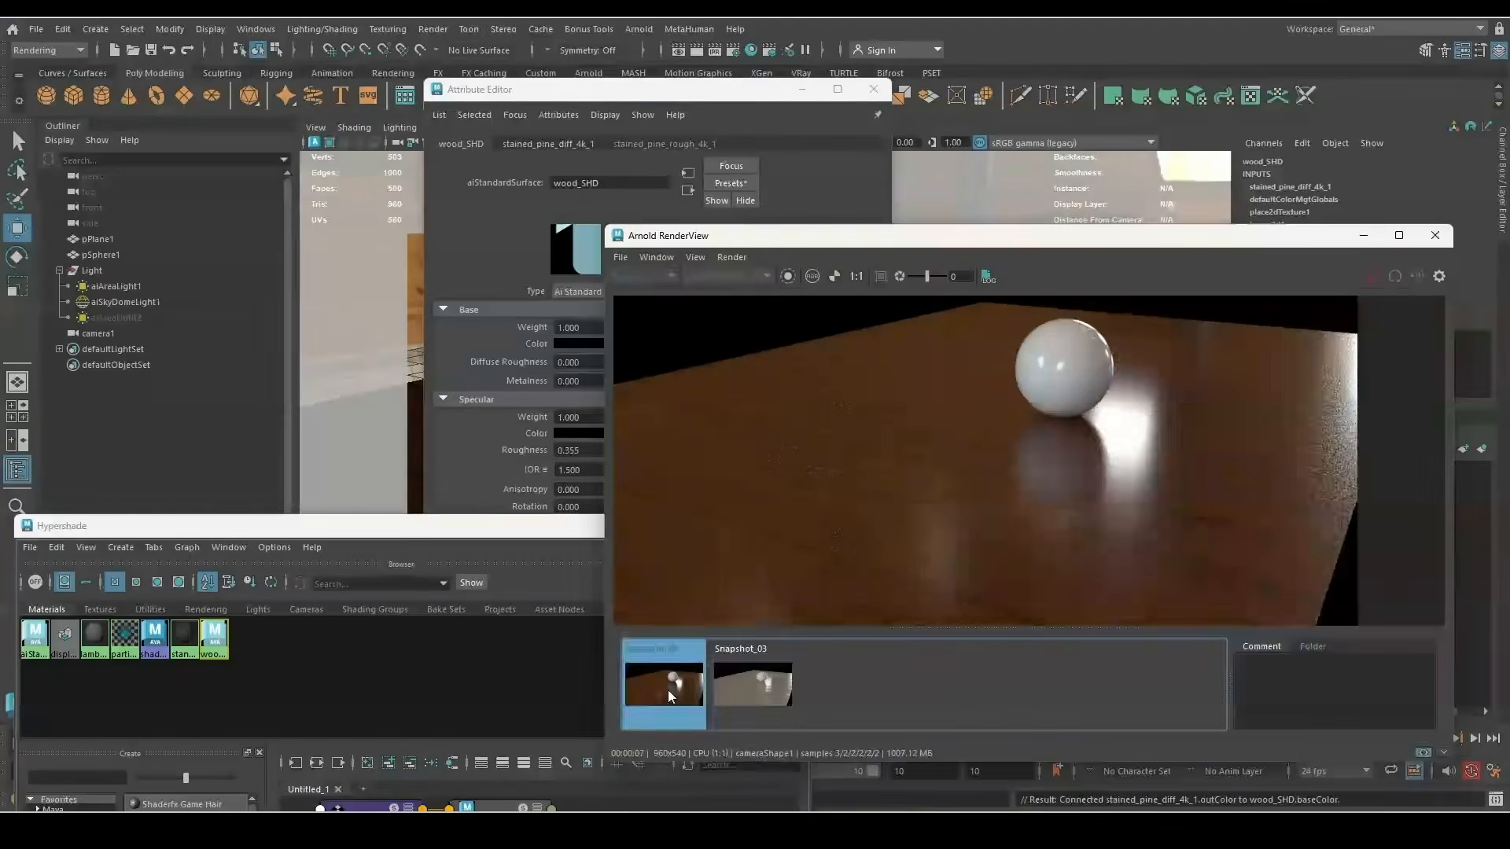
click(667, 690)
click(668, 690)
click(668, 691)
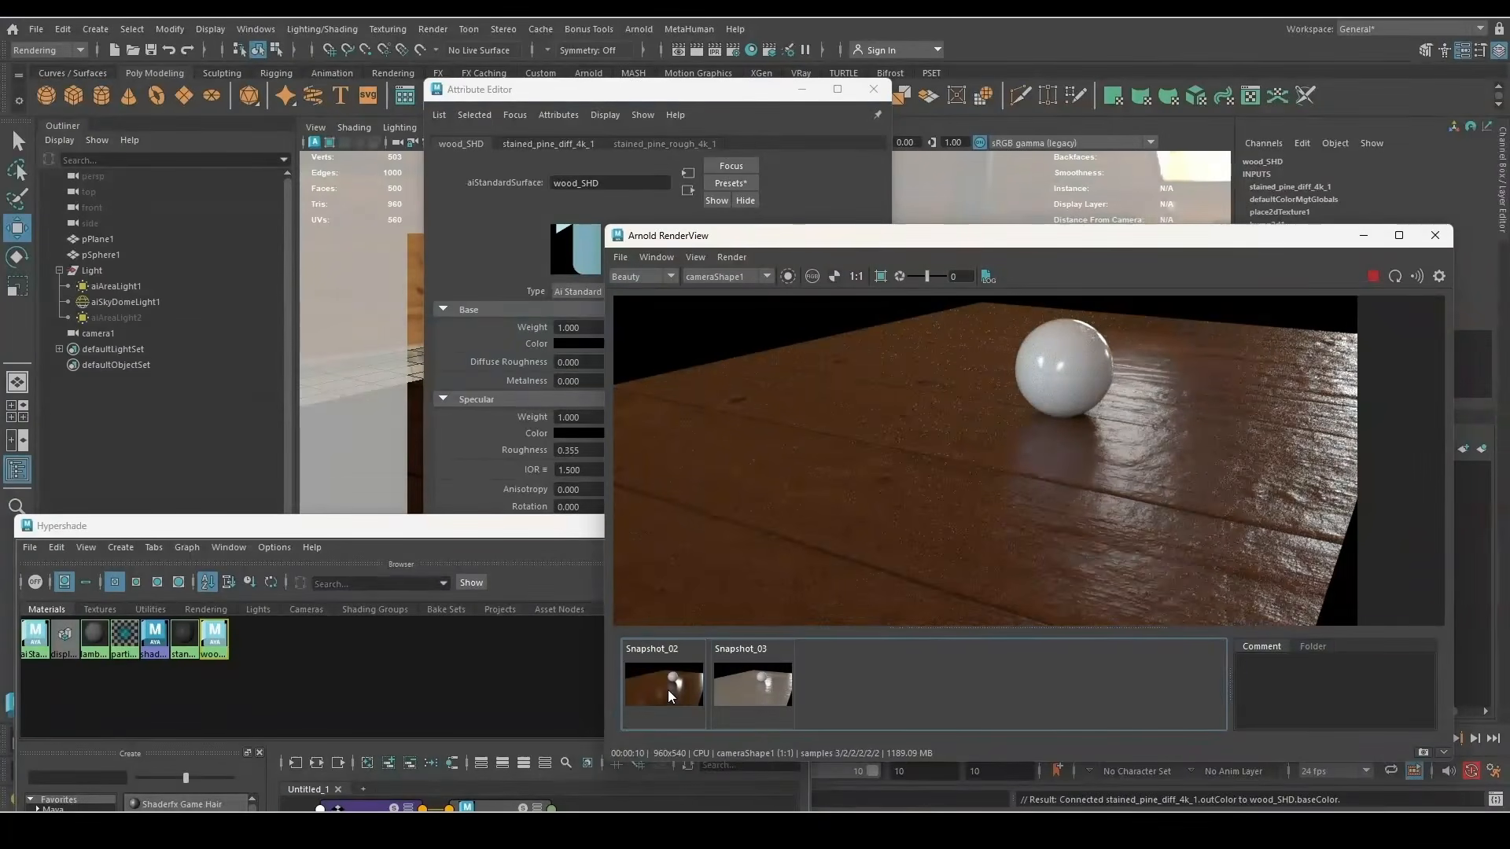
Unhide aiAreaLight2 with Shift+H and compare the relit render against the snapshot
click(112, 317)
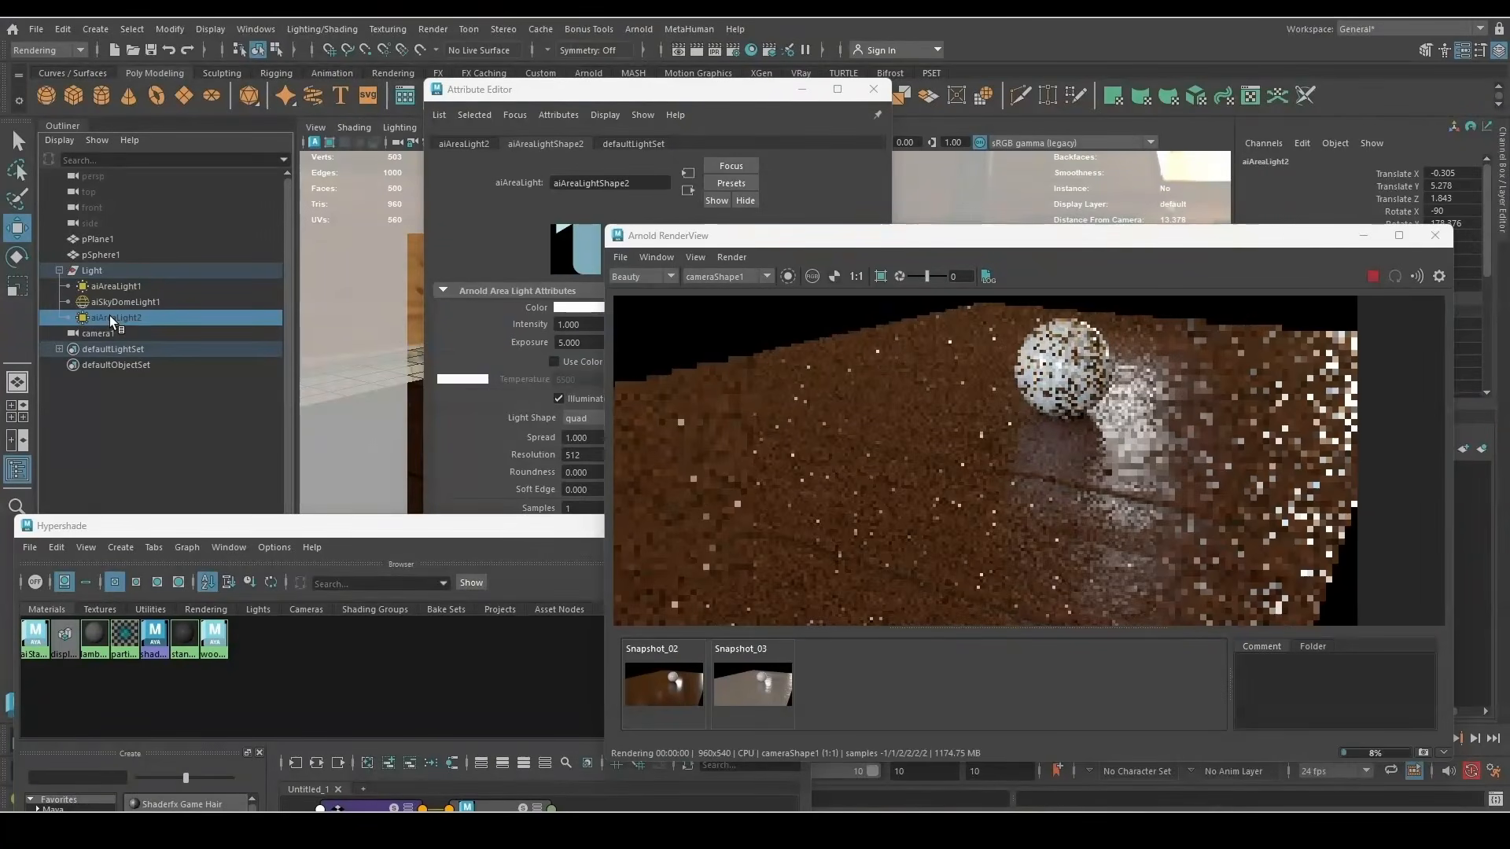
key(shift+h)
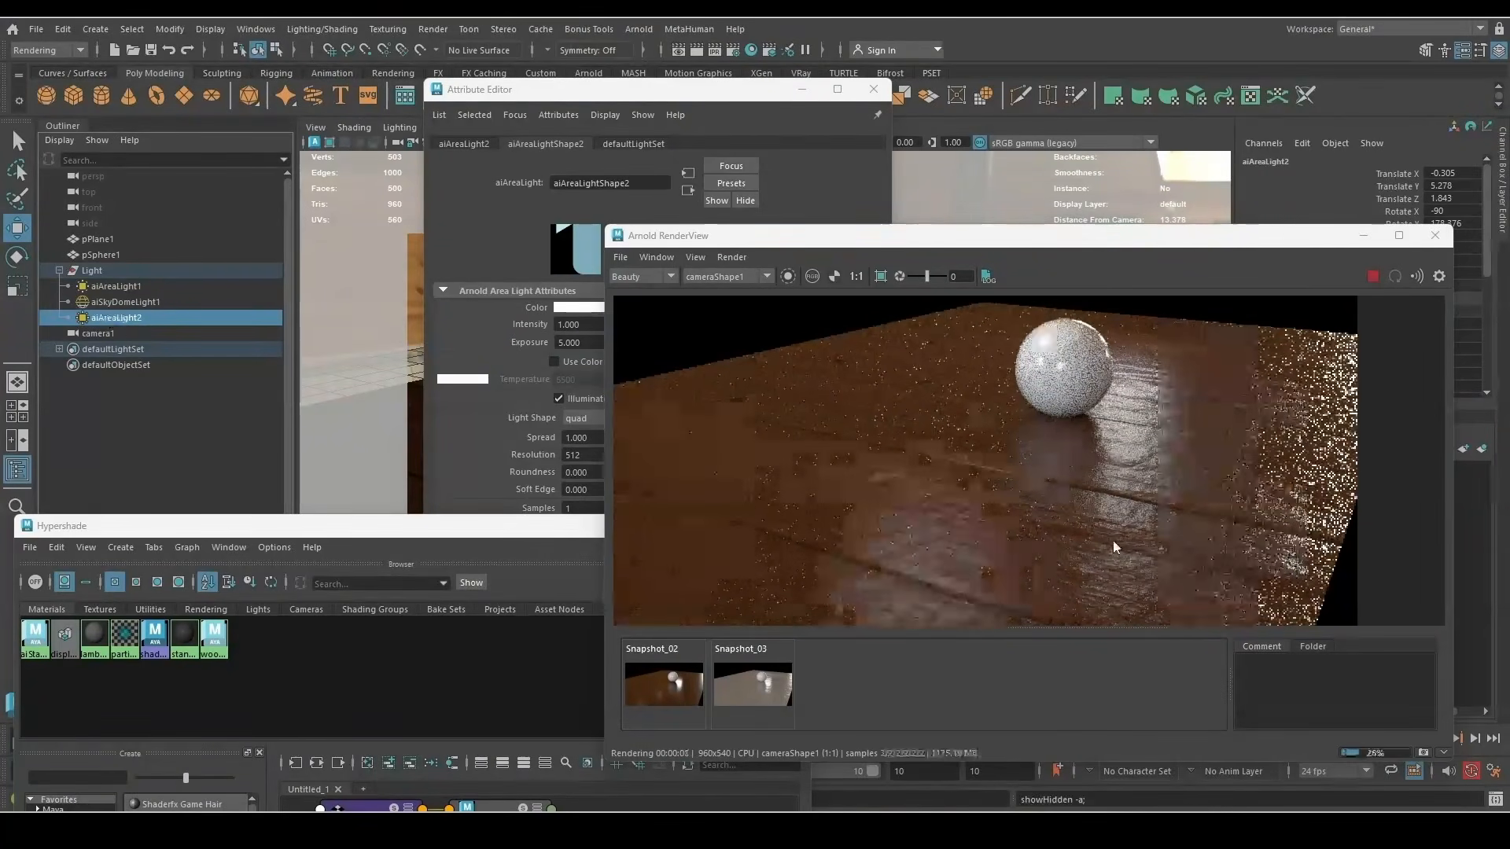
click(657, 699)
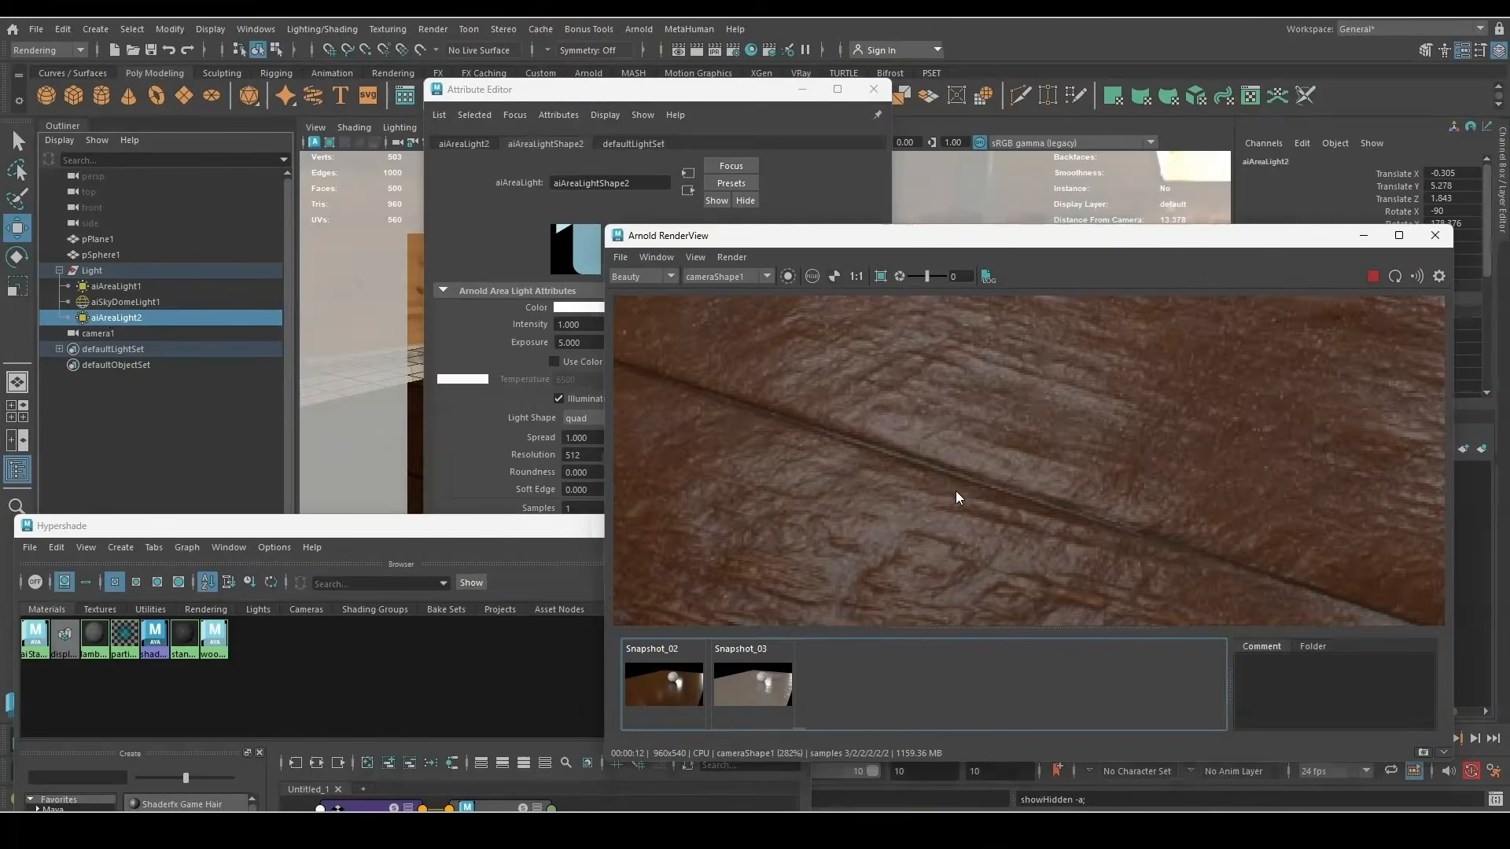
scroll(948, 490, down, 5)
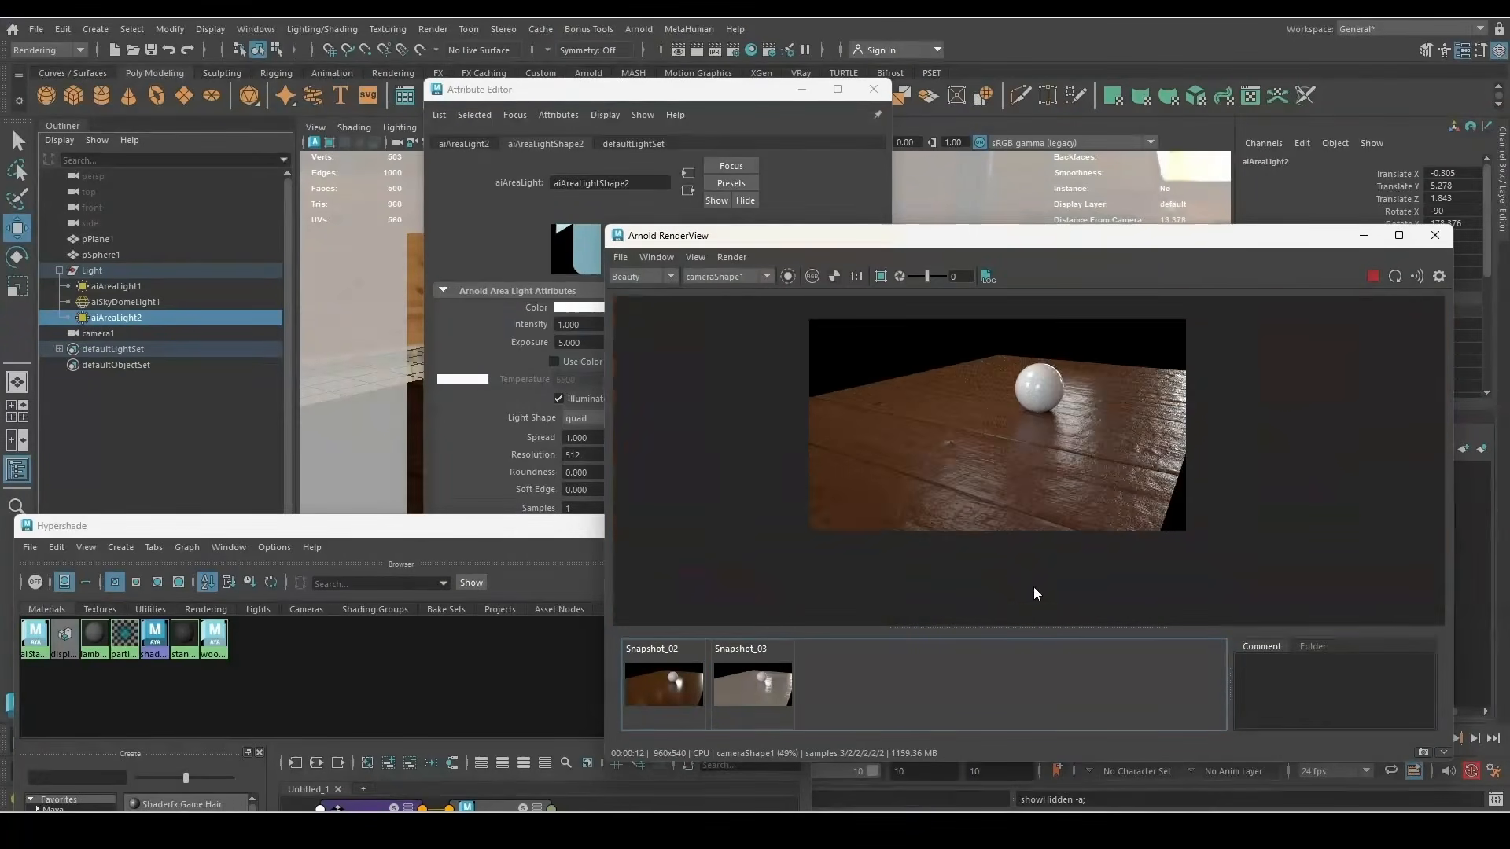
scroll(1034, 587, up, 2)
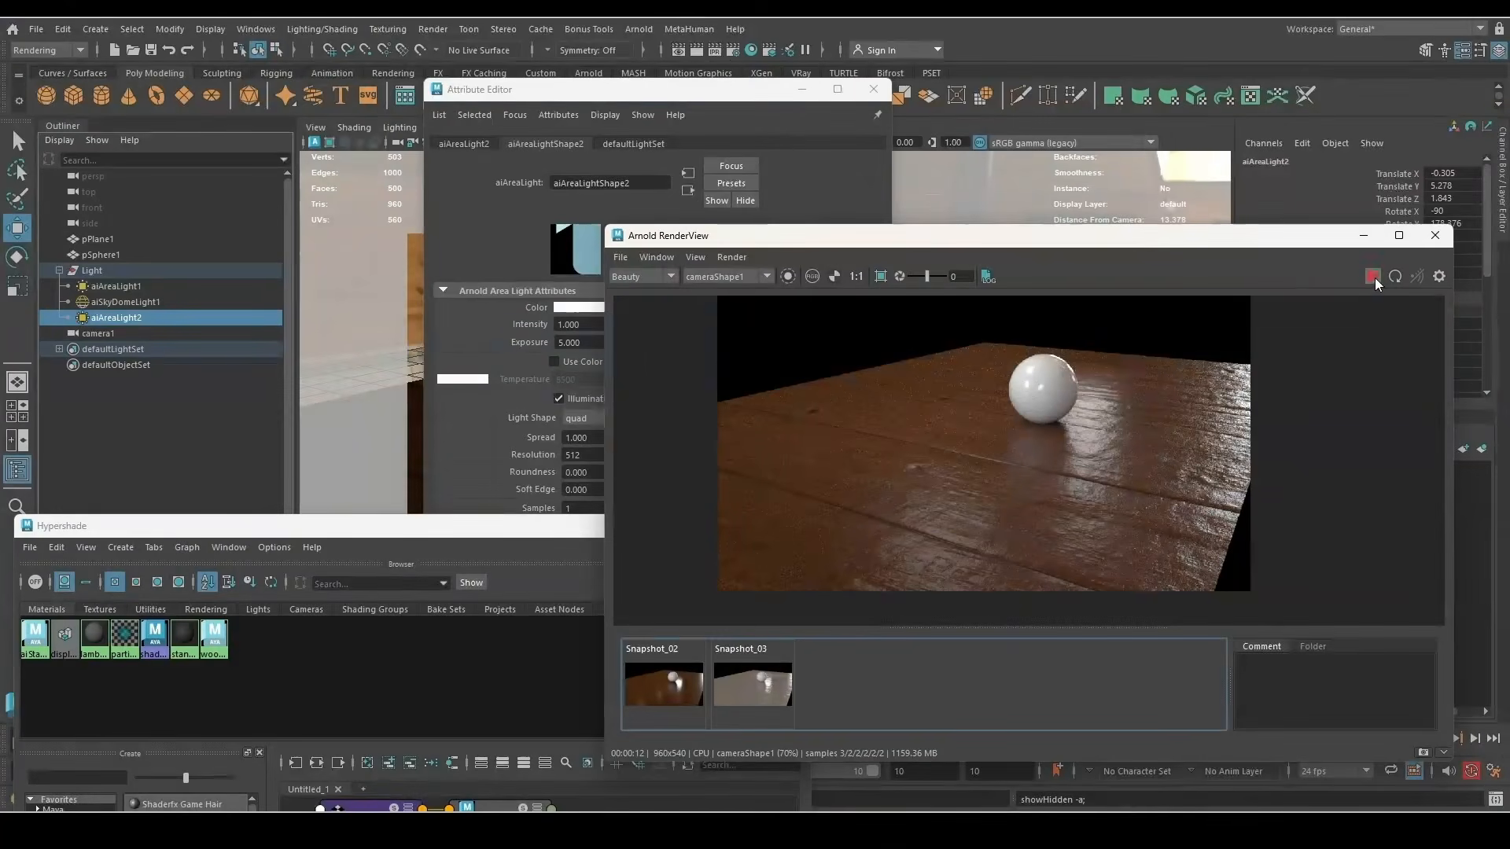
Raise Arnold's Camera (AA) samples to 10 in Render Settings
click(733, 50)
click(722, 189)
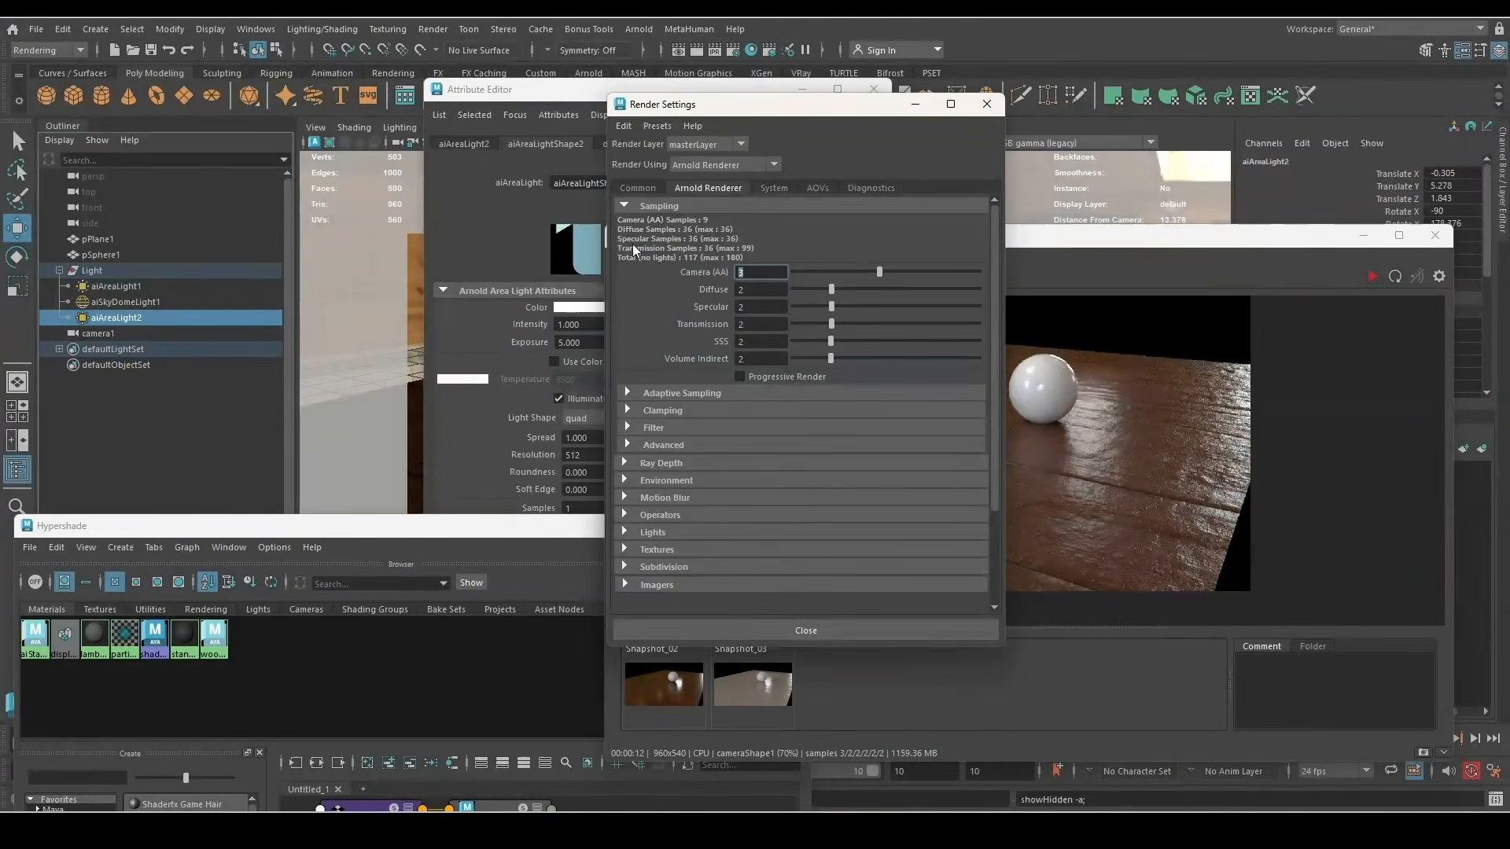
text(10)
Set the Common tab Image Size preset to HD_1080 (1920x1080)
click(639, 189)
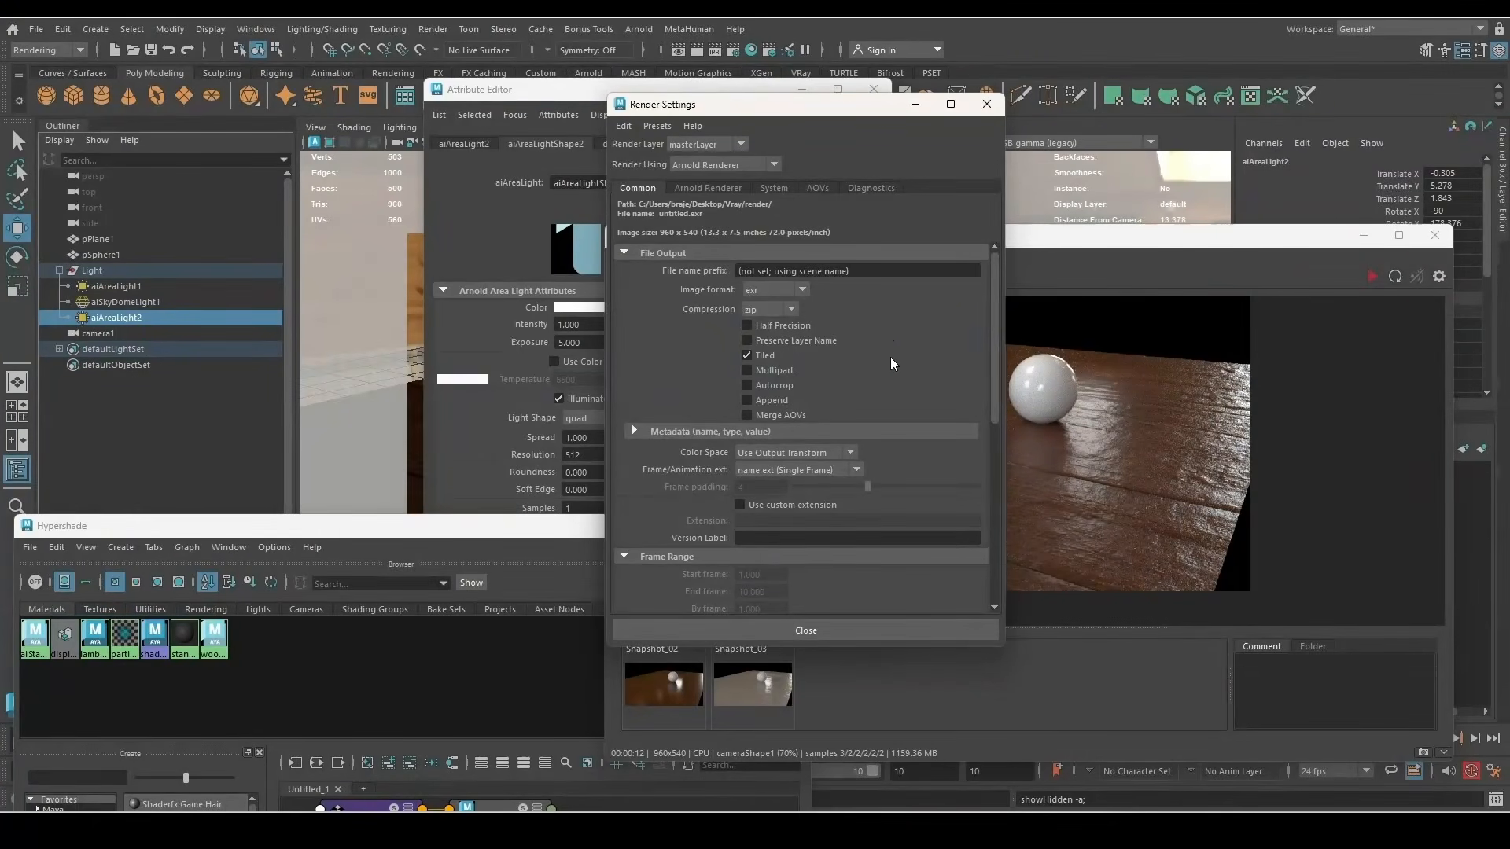
scroll(892, 358, down, 3)
drag(743, 108, 330, 187)
scroll(441, 484, down, 3)
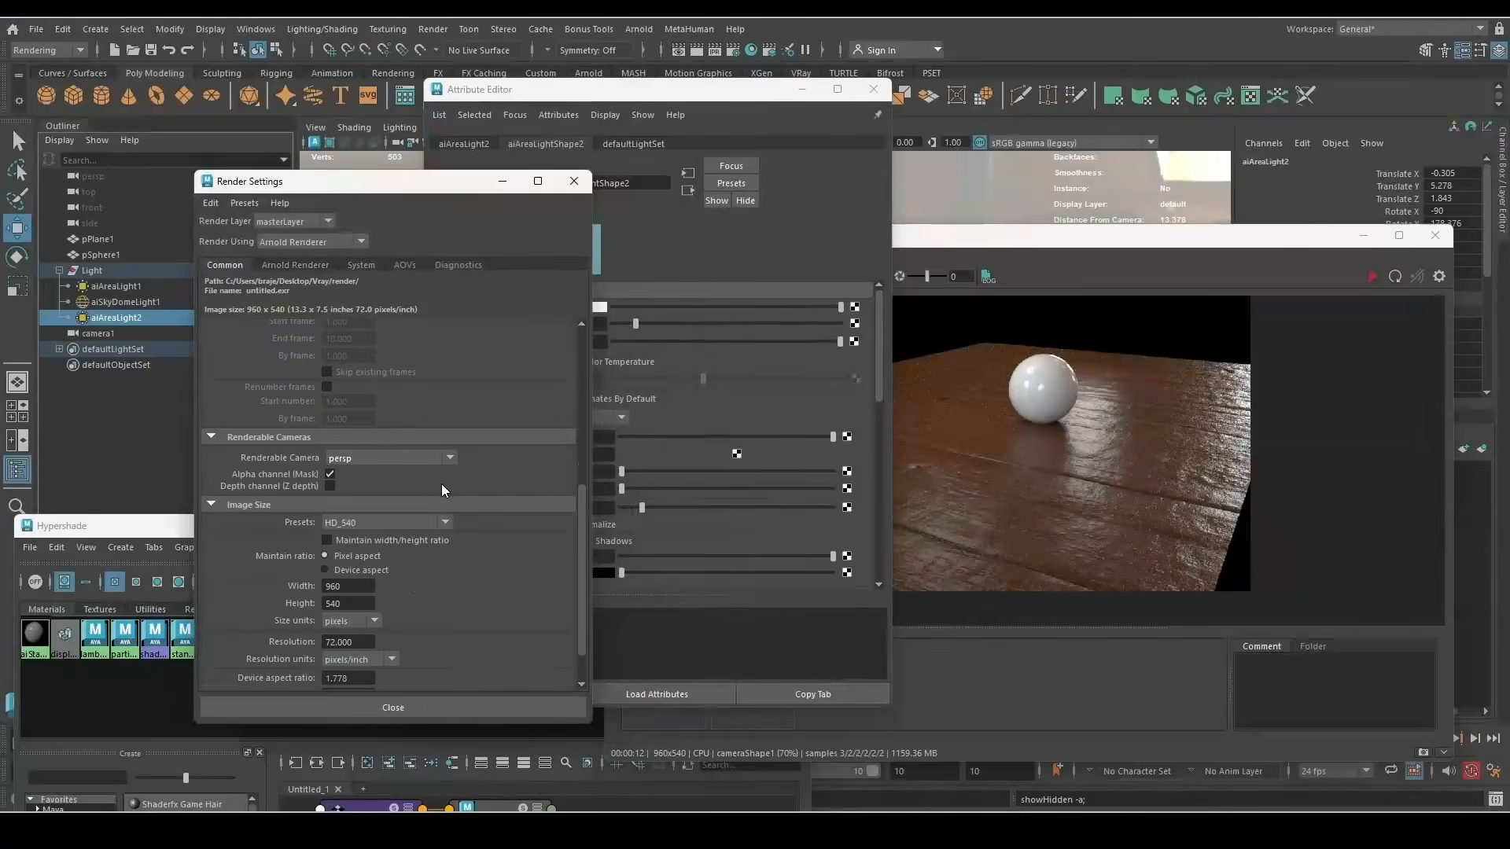
click(409, 523)
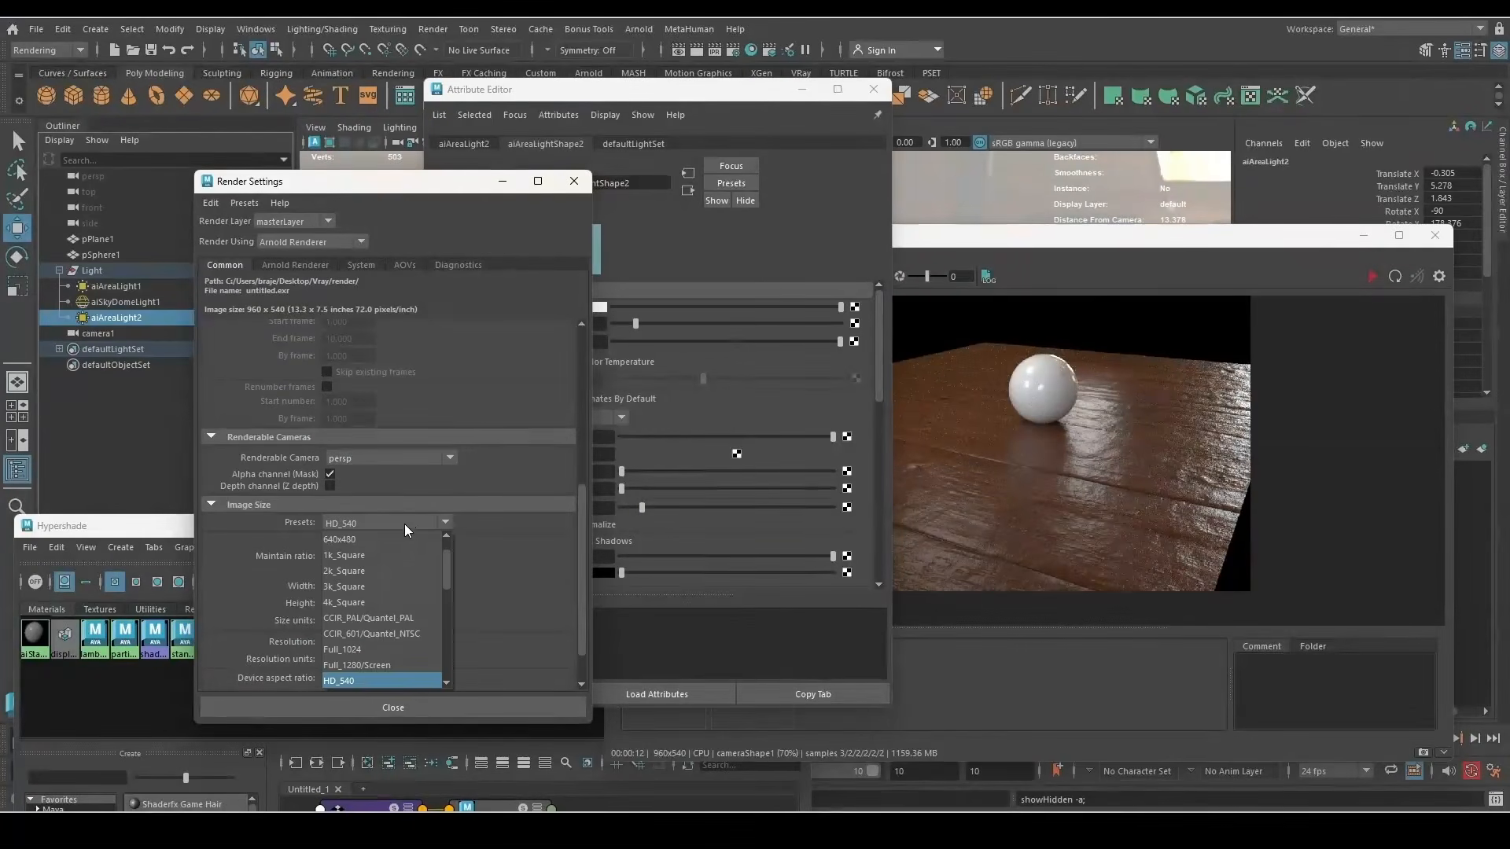
click(380, 620)
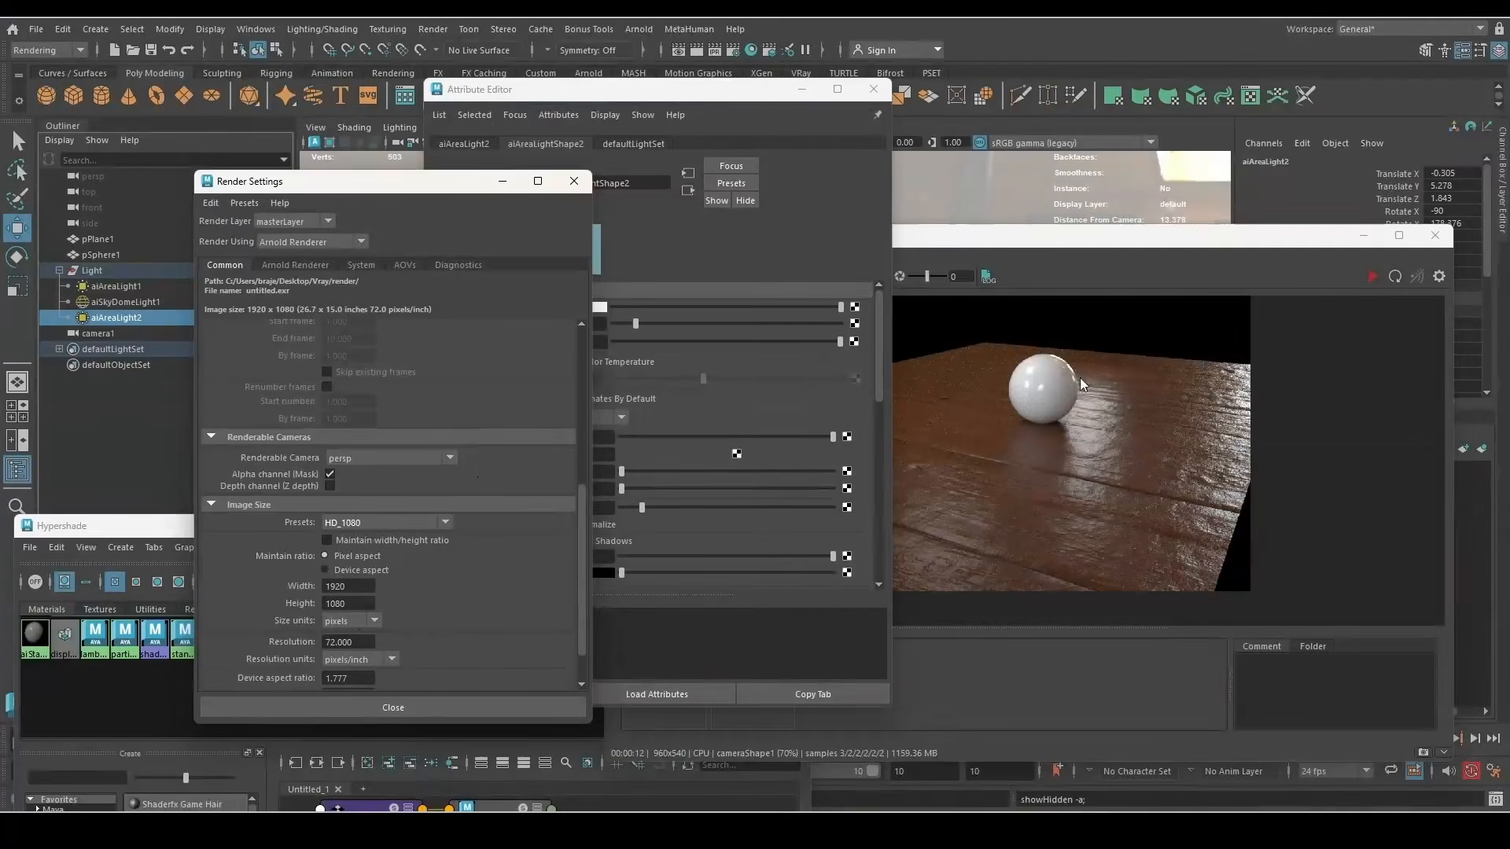
click(1365, 272)
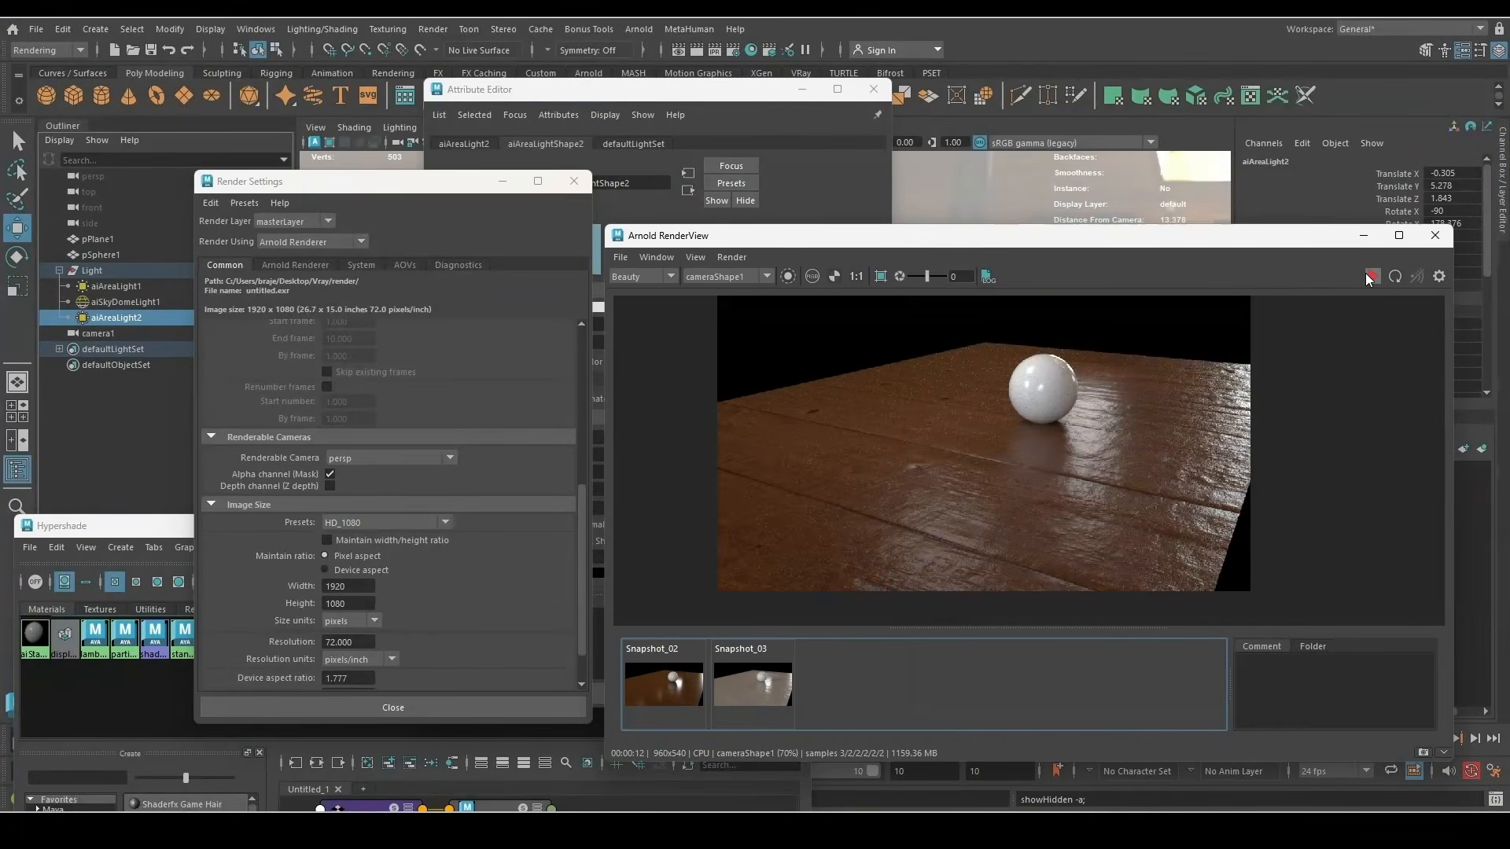
Re-render the wood floor at 1920x1080 with 10 AA samples, inspect it, then restore the window
click(1366, 274)
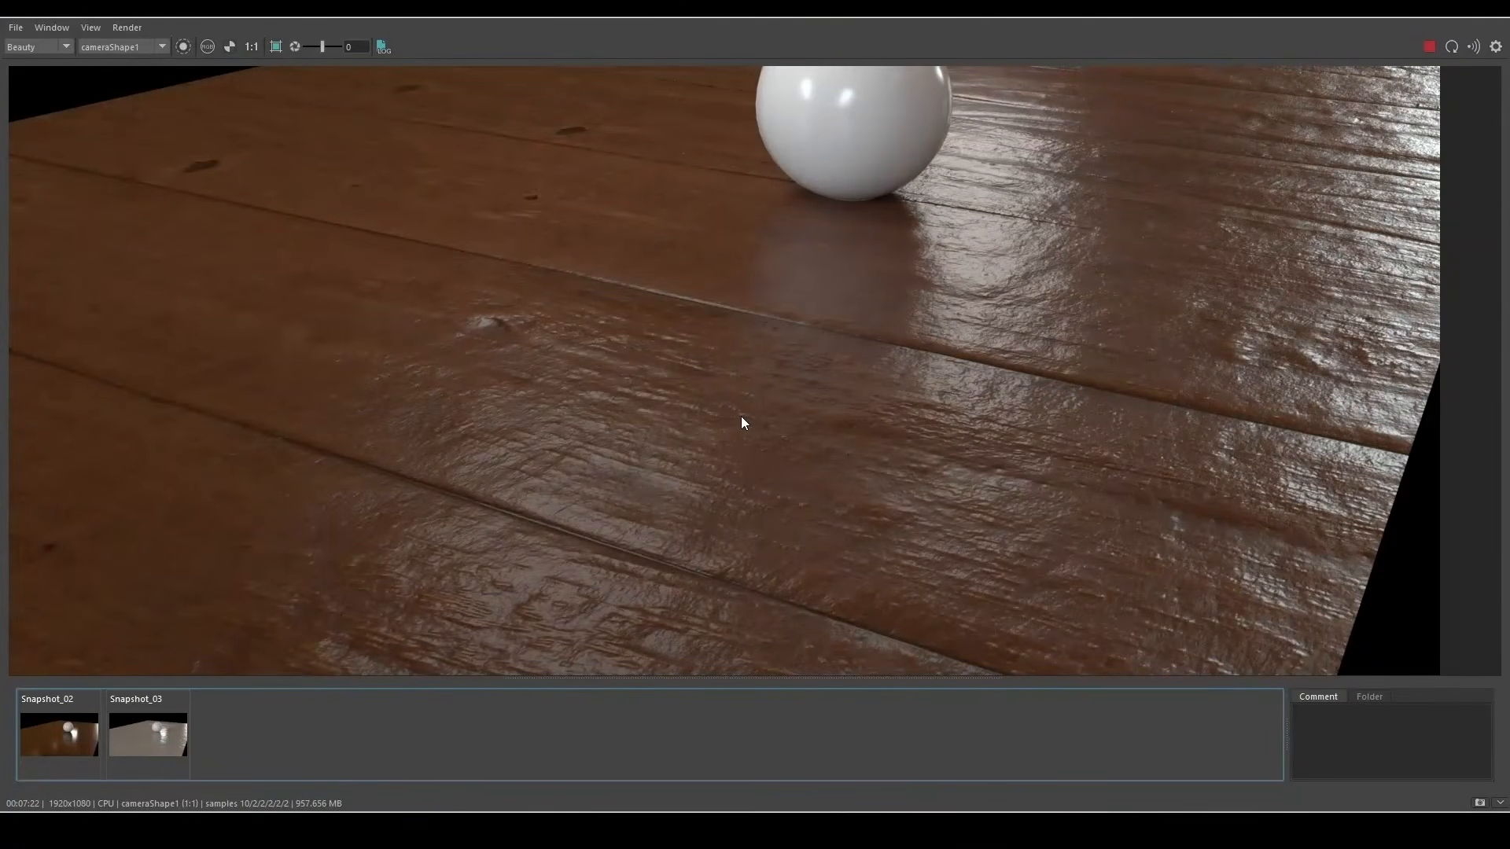
scroll(718, 432, down, 3)
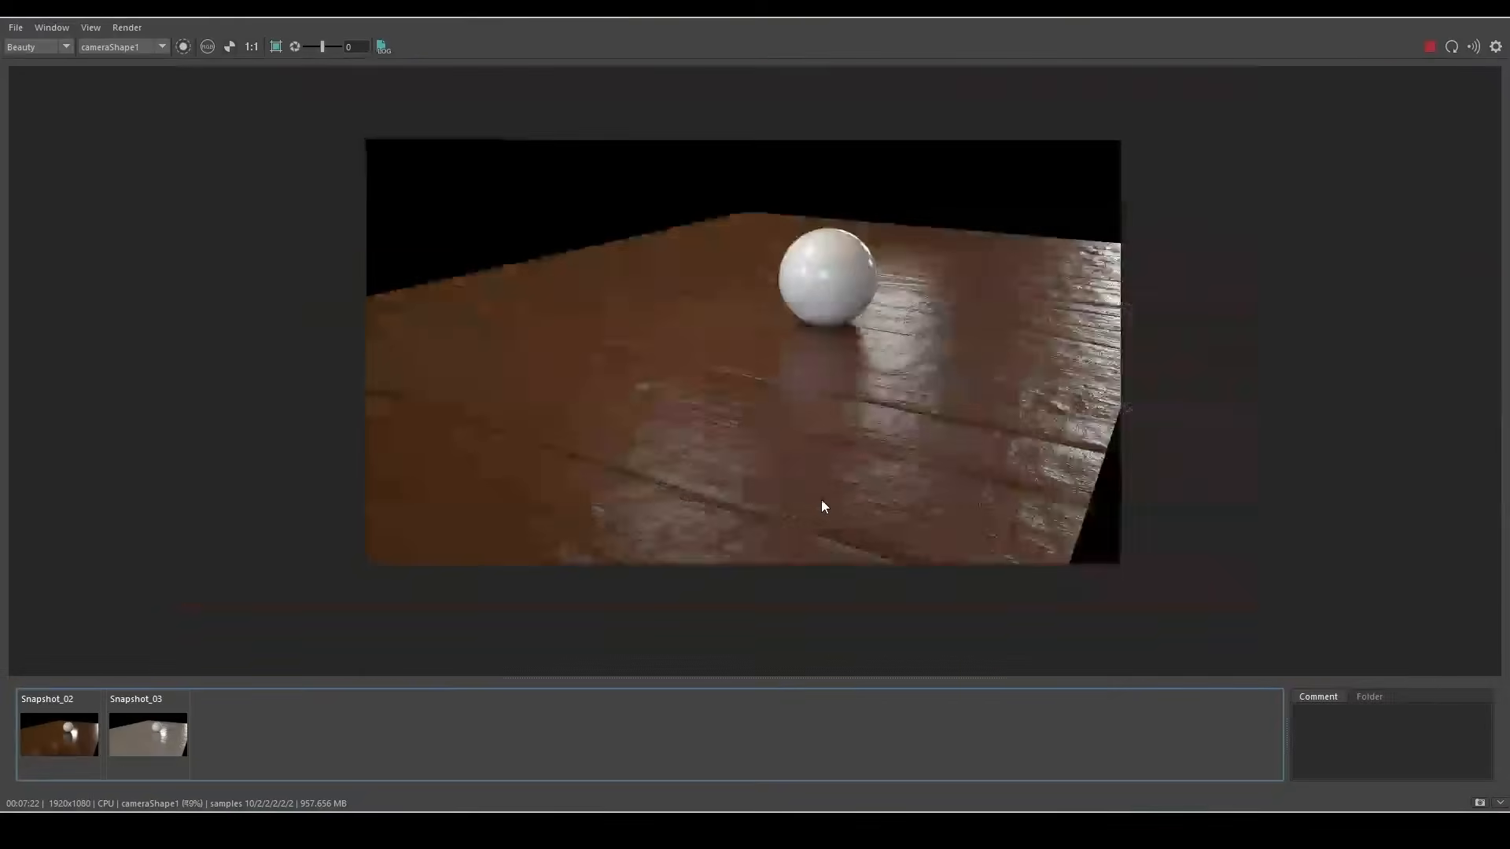
scroll(821, 504, up, 4)
scroll(652, 511, up, 1)
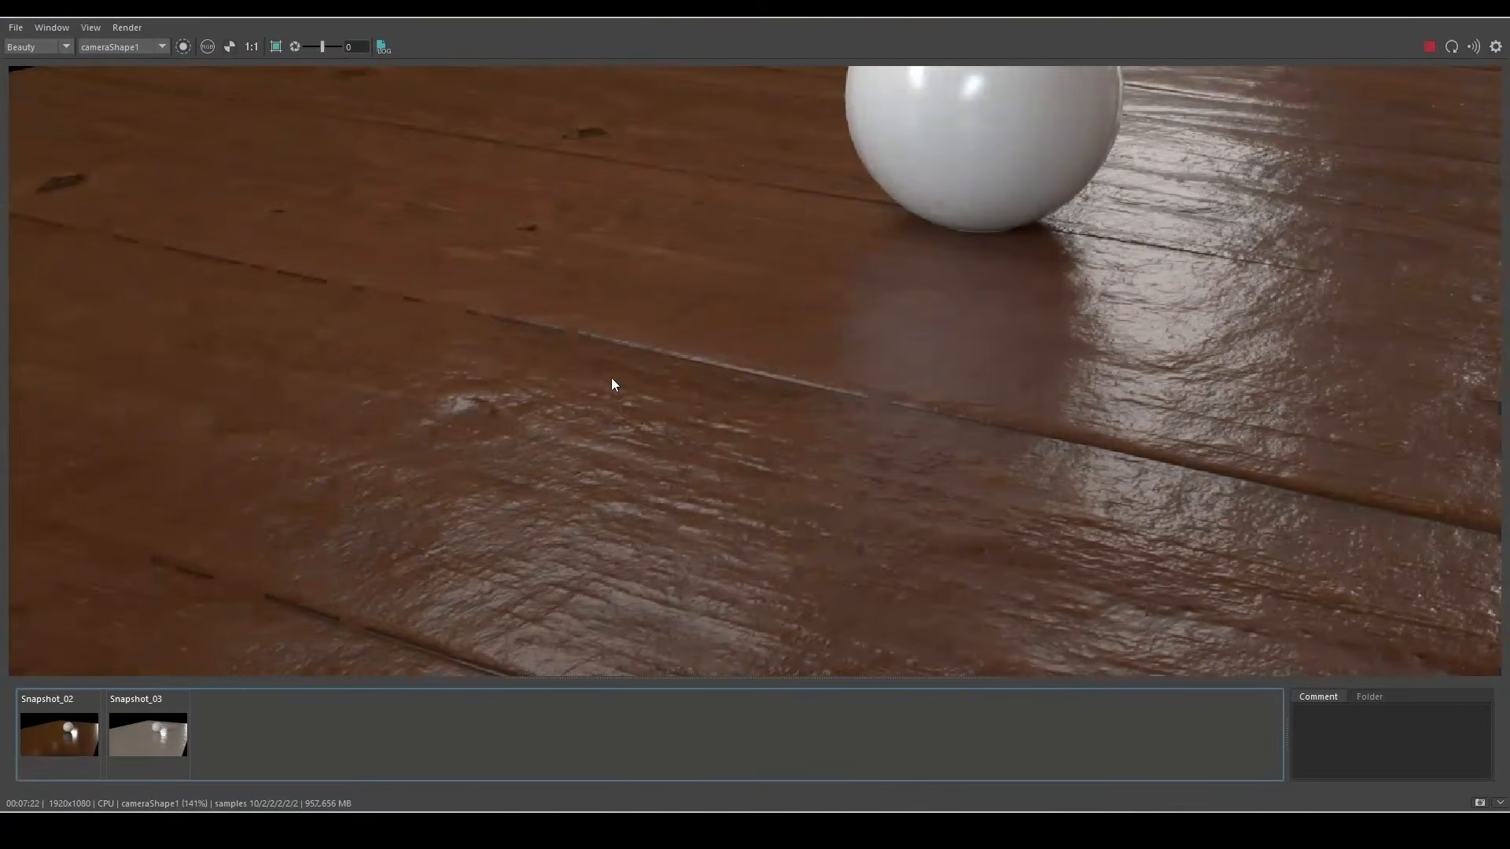
scroll(563, 319, down, 1)
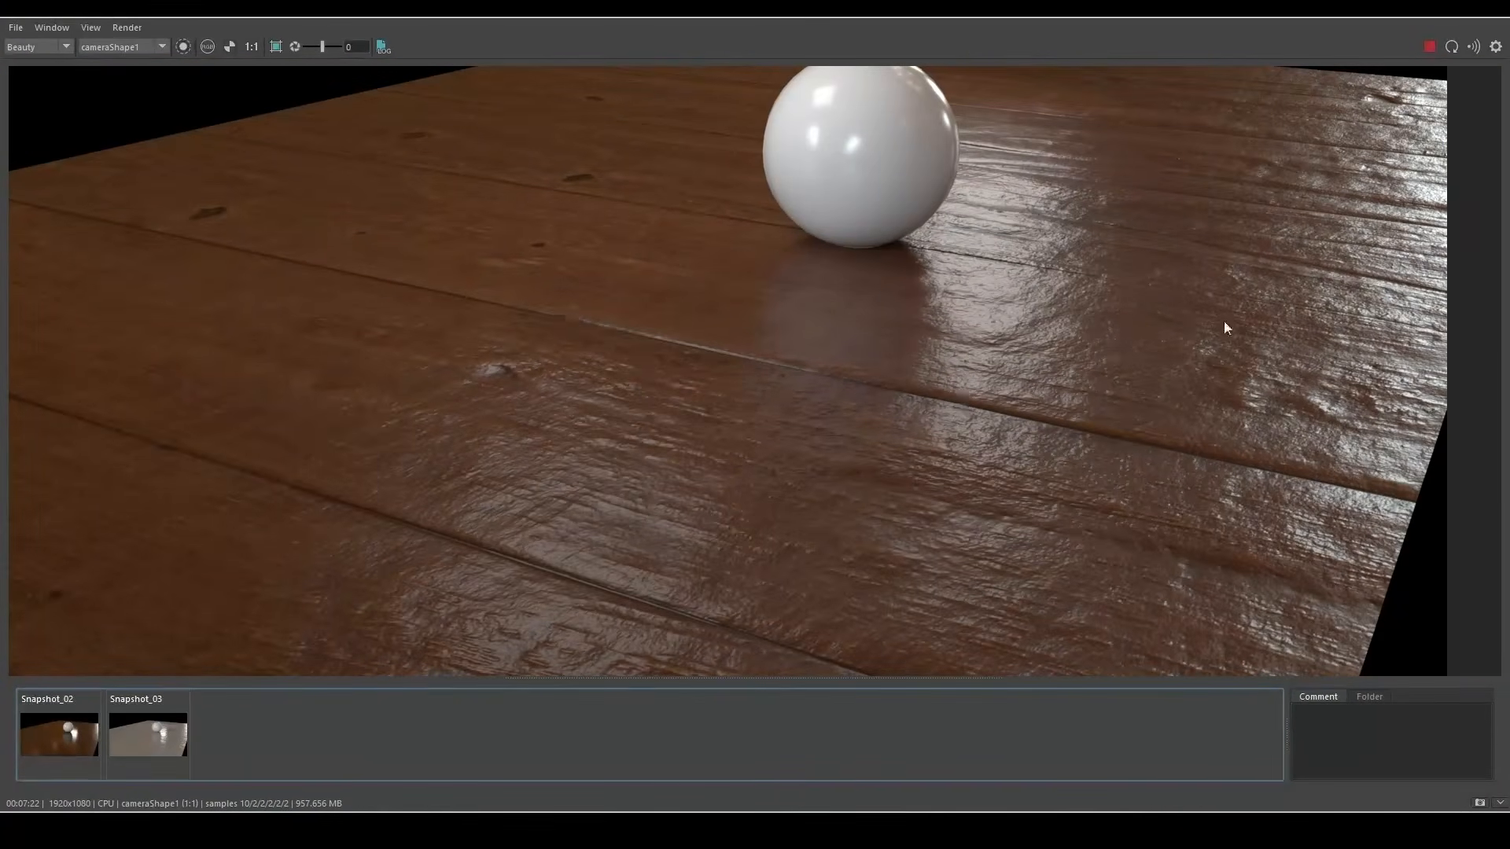
scroll(1101, 464, down, 1)
scroll(1156, 499, up, 2)
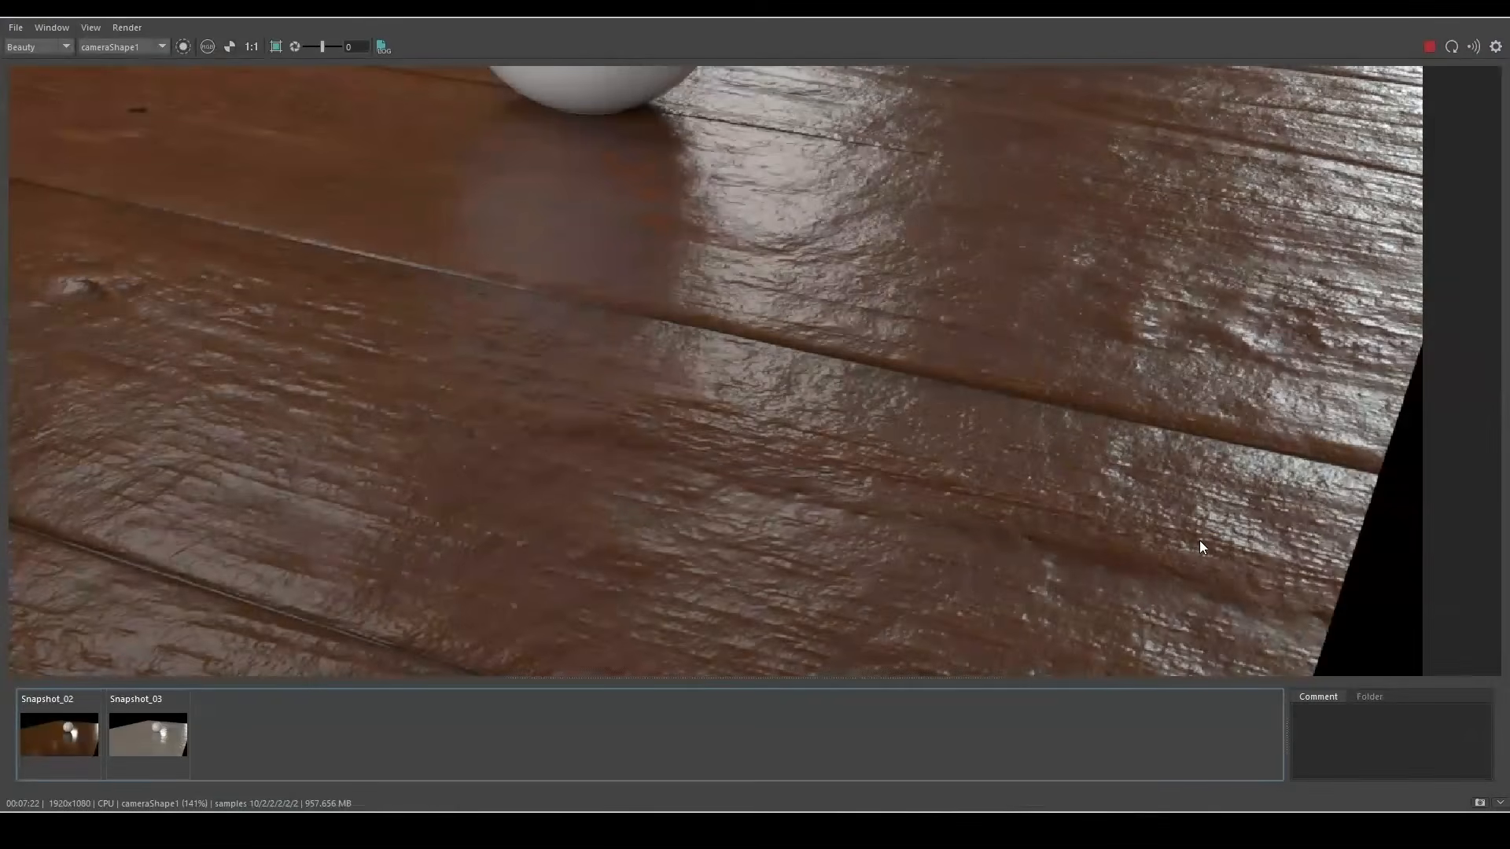
scroll(1200, 541, down, 1)
scroll(812, 423, up, 2)
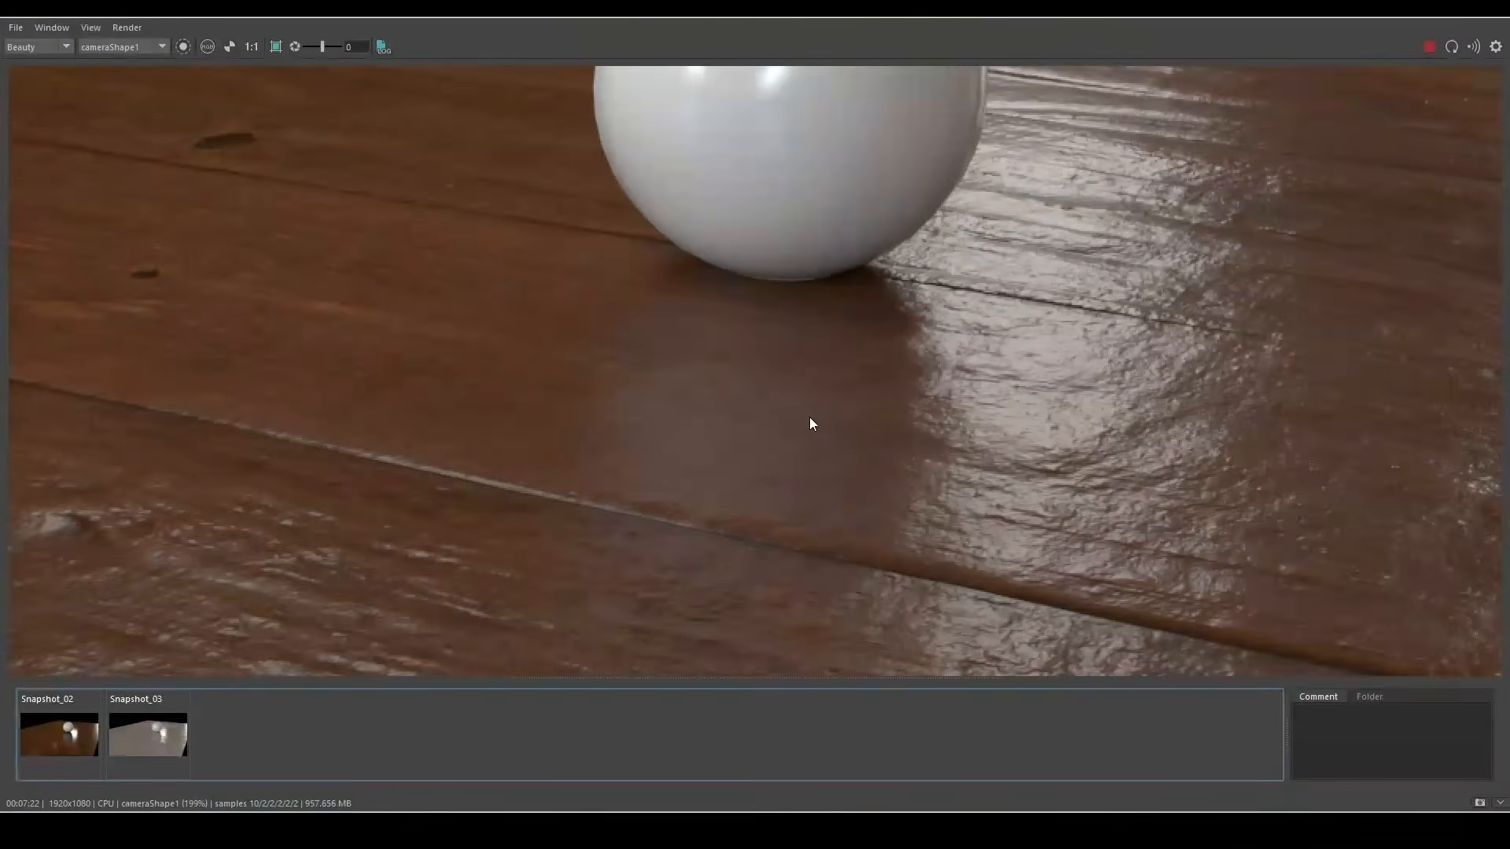
scroll(792, 452, down, 2)
drag(851, 8, 930, 88)
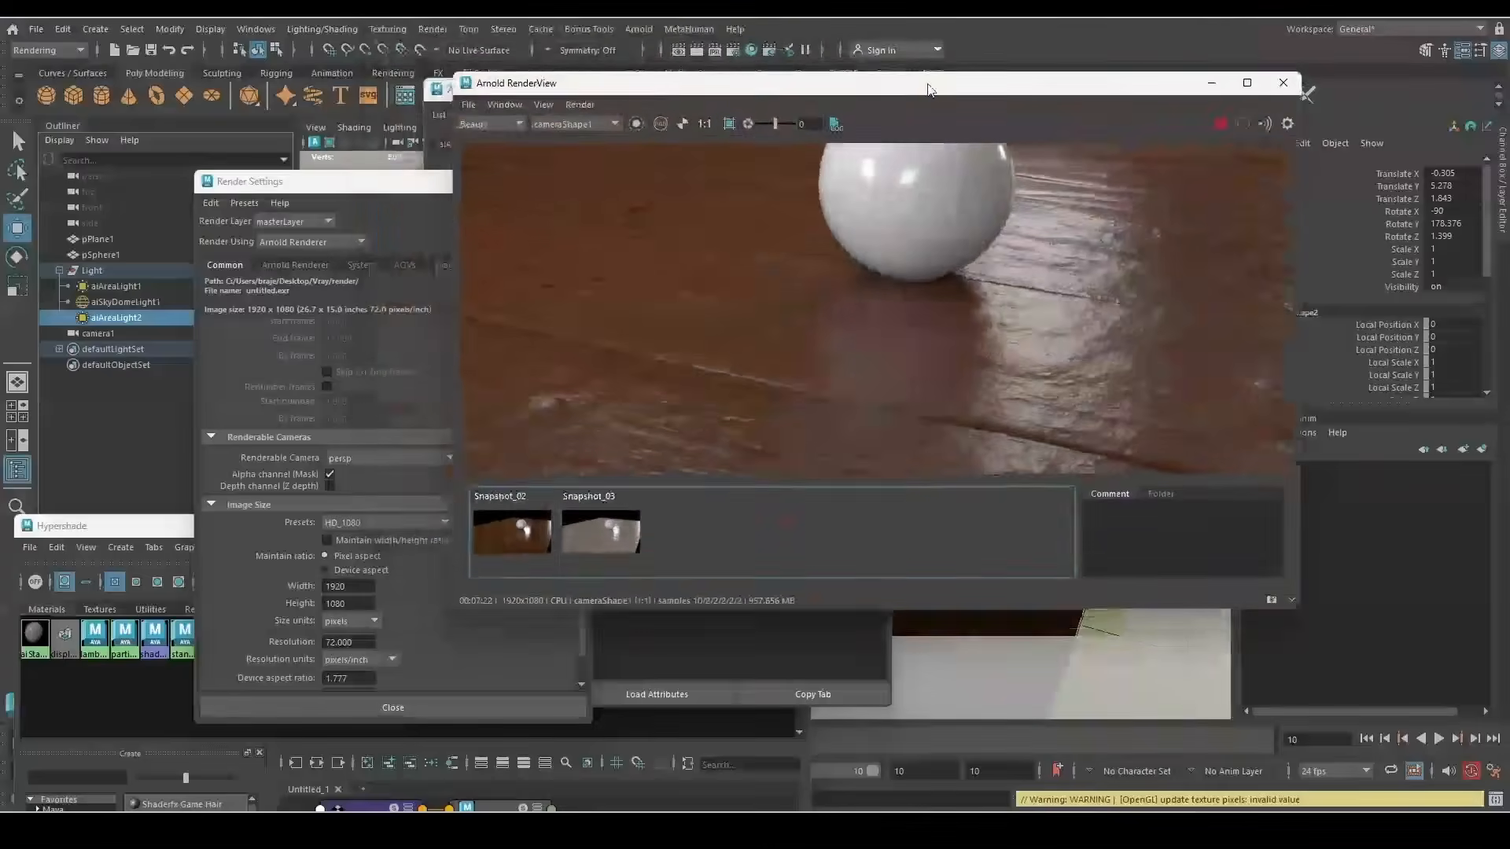
Raise the Hypershade, select wood_SHD, and reposition its diffuse texture nodes to tidy the graph
scroll(818, 357, down, 1)
click(699, 723)
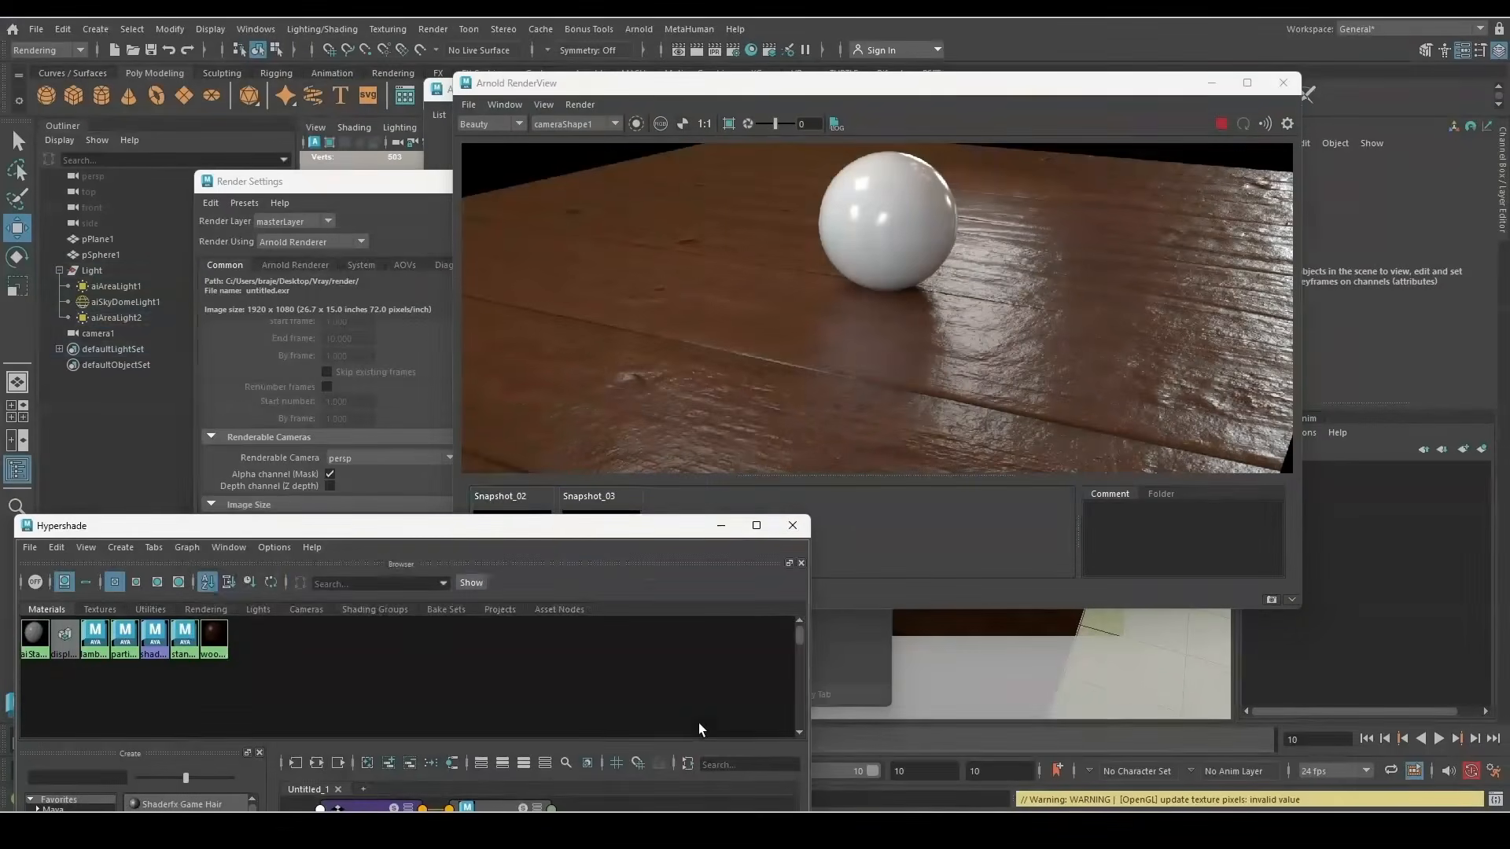
drag(550, 528, 674, 140)
scroll(597, 519, down, 3)
click(662, 532)
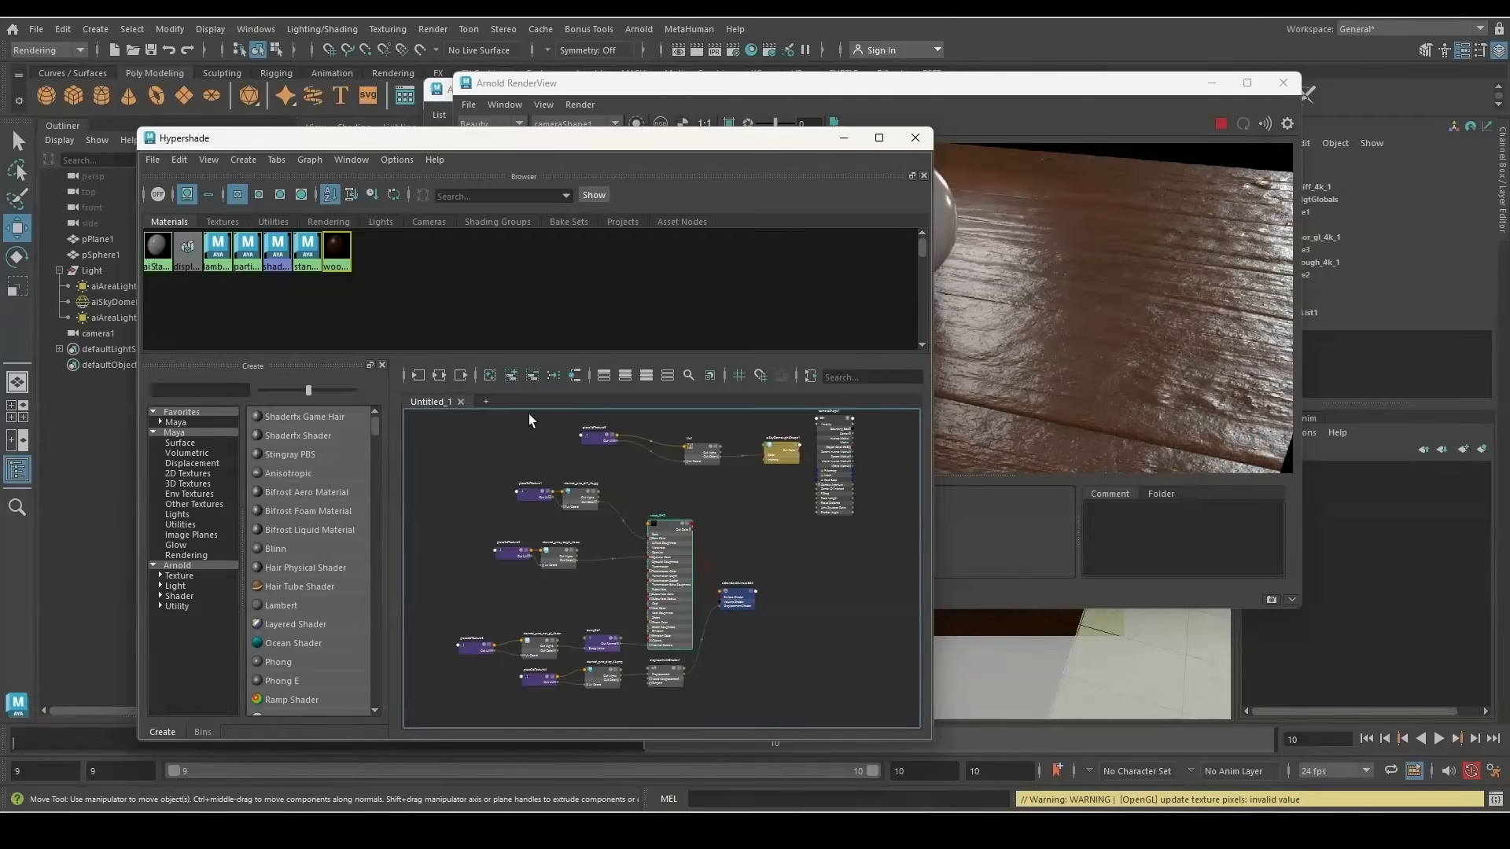
drag(537, 644, 657, 600)
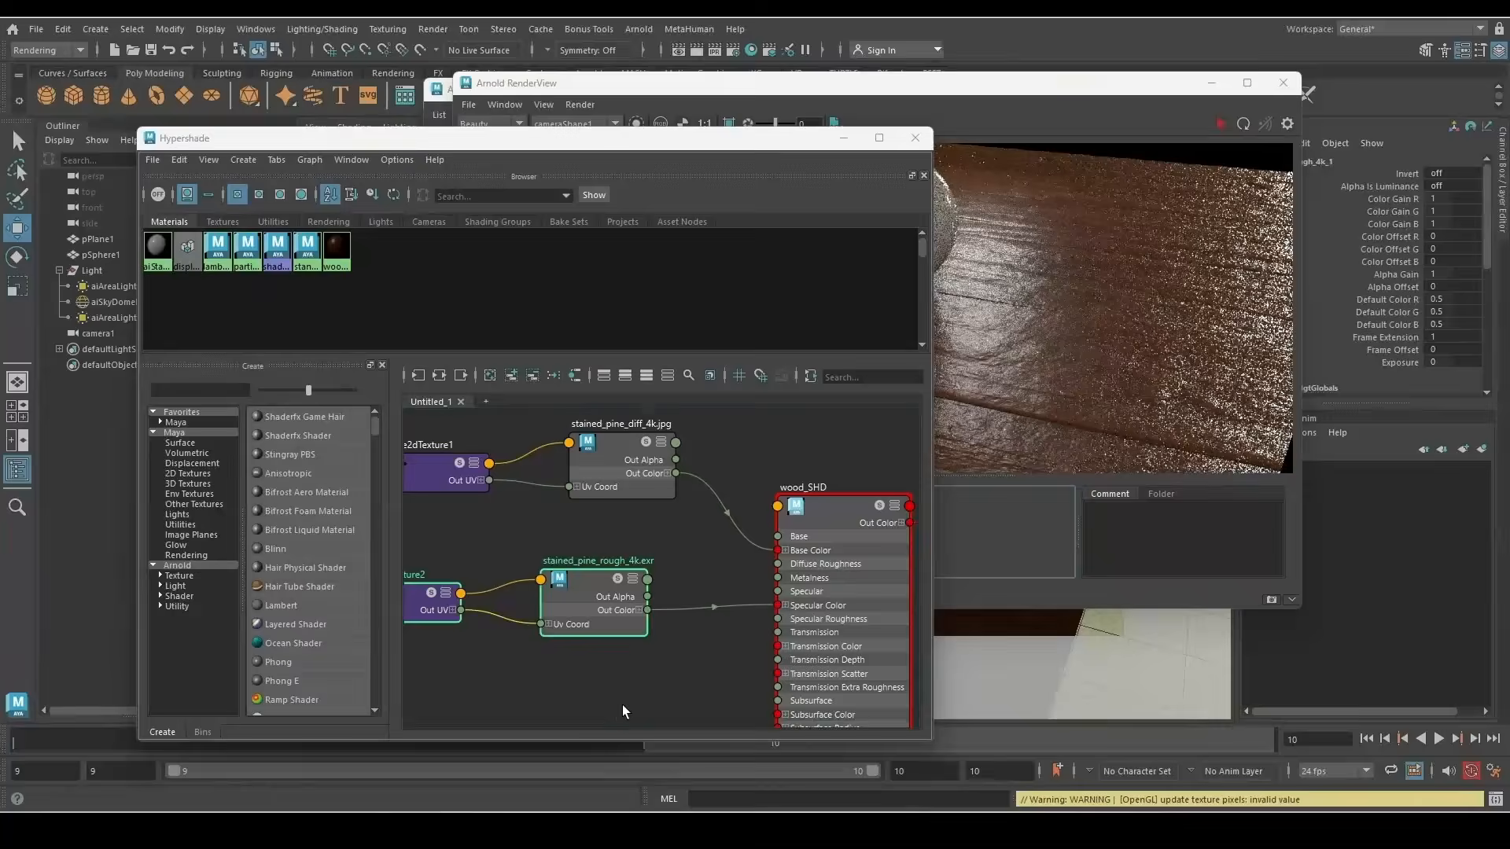
click(624, 709)
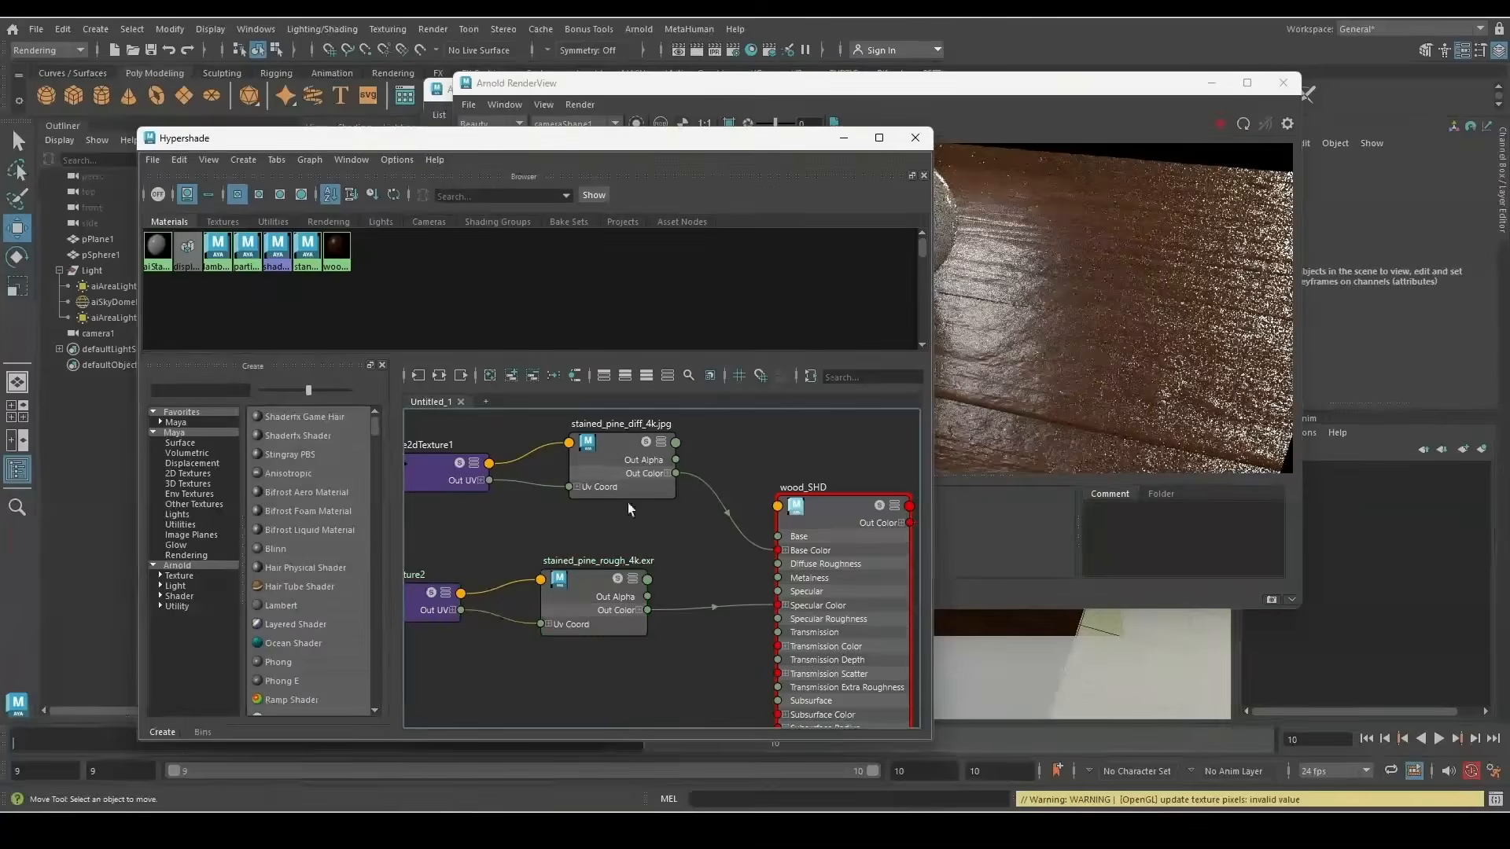
scroll(605, 515, down, 2)
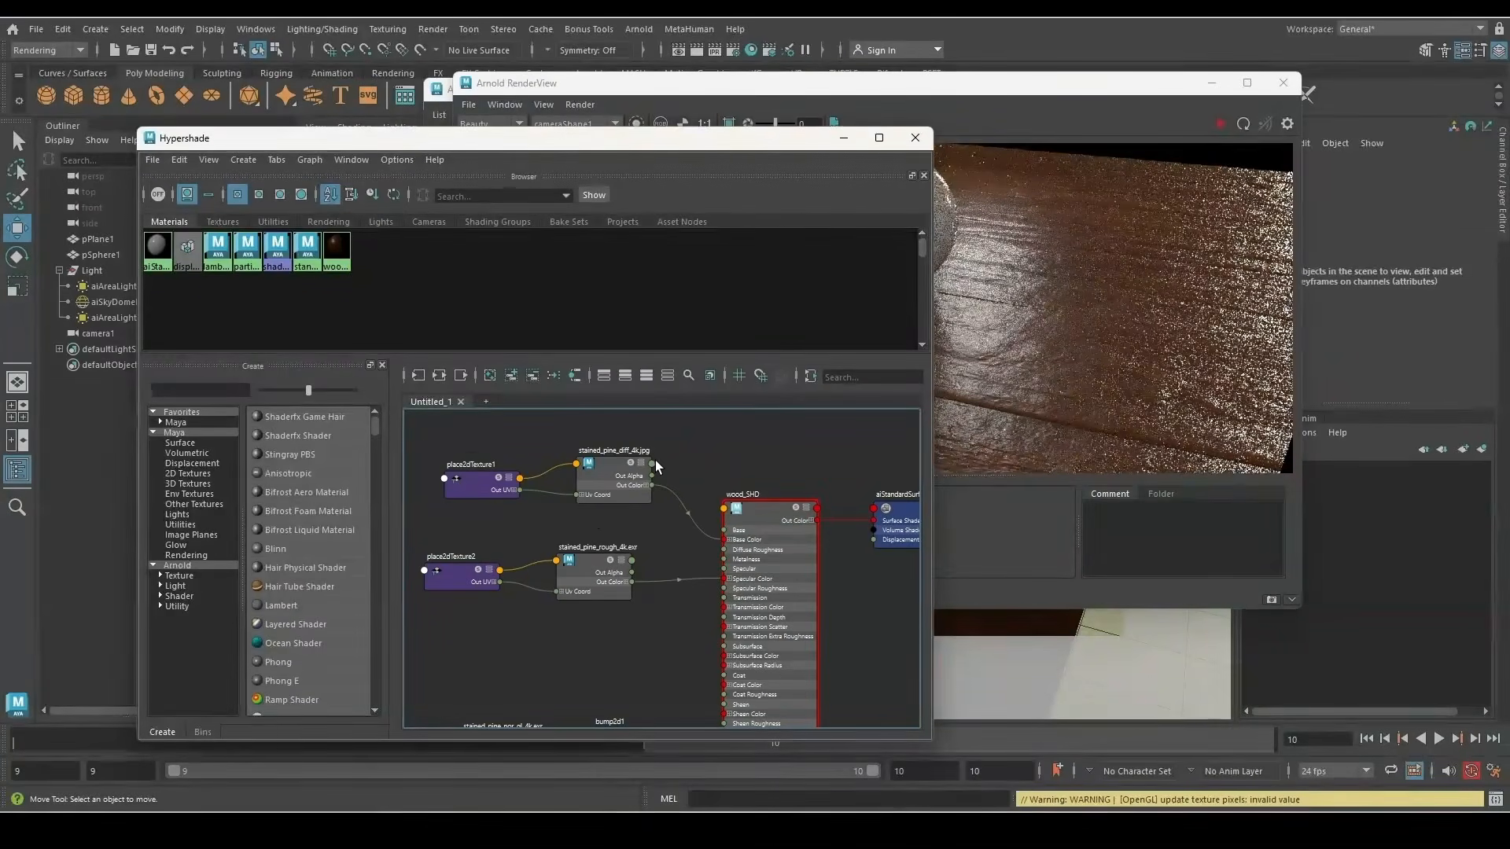